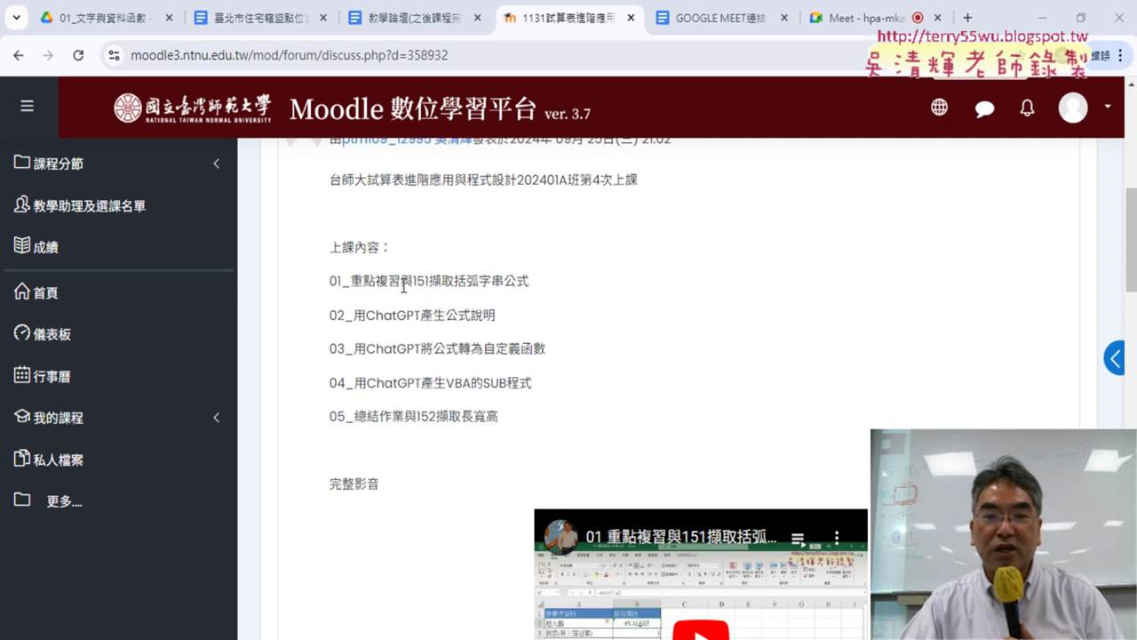
# Go from the Moodle lesson to the course's Google Drive and open the 臺北市住宅竊盜點位資訊 Doc
pyautogui.moveTo(411, 279); pyautogui.dragTo(551, 289)
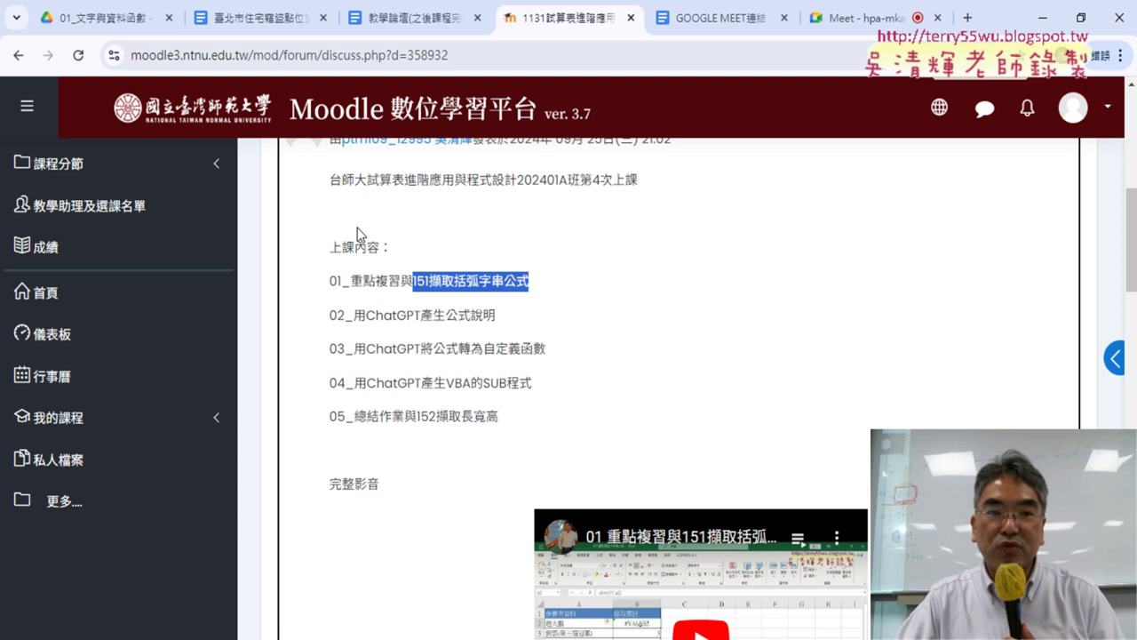
pyautogui.click(100, 20)
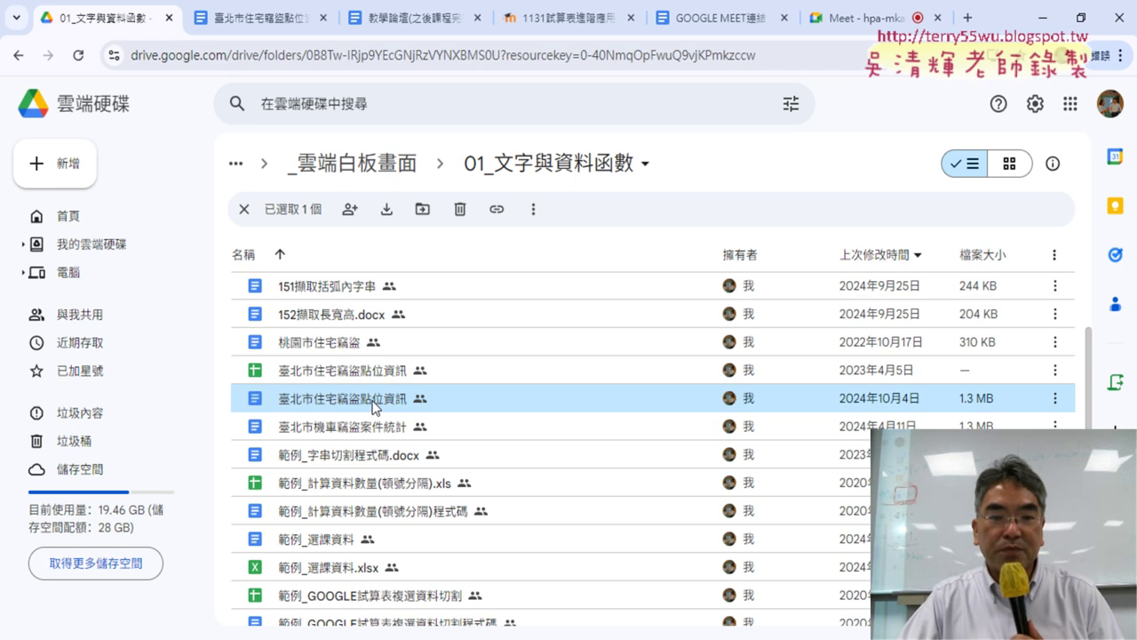
pyautogui.doubleClick(373, 404)
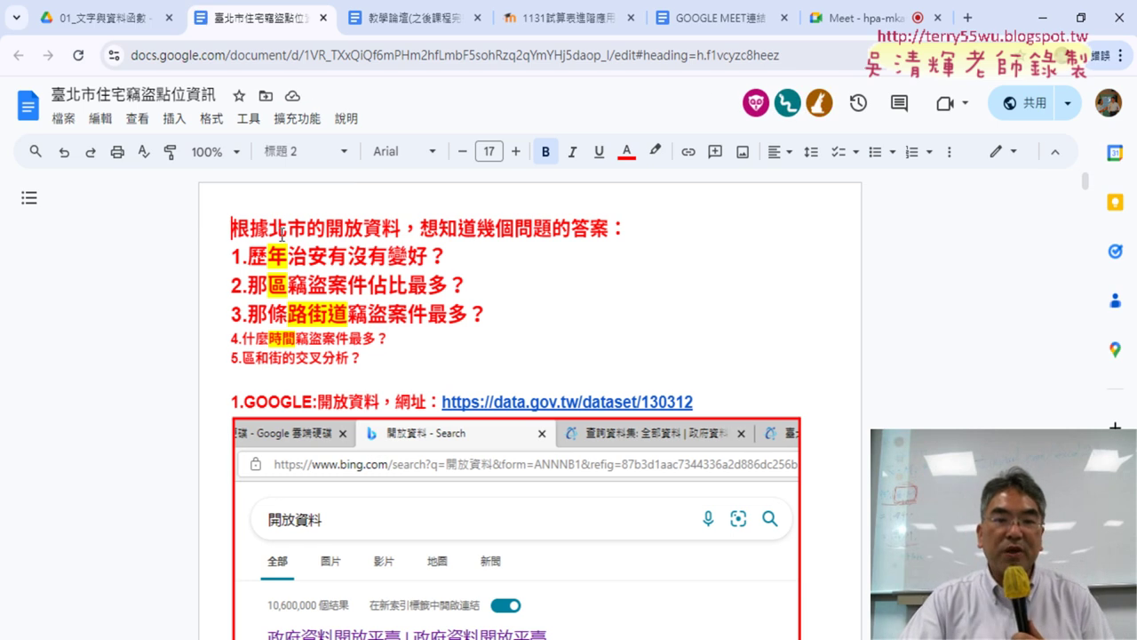
pyautogui.moveTo(268, 228)
pyautogui.mouseDown()
pyautogui.moveTo(362, 229)
pyautogui.moveTo(325, 224)
pyautogui.mouseUp()
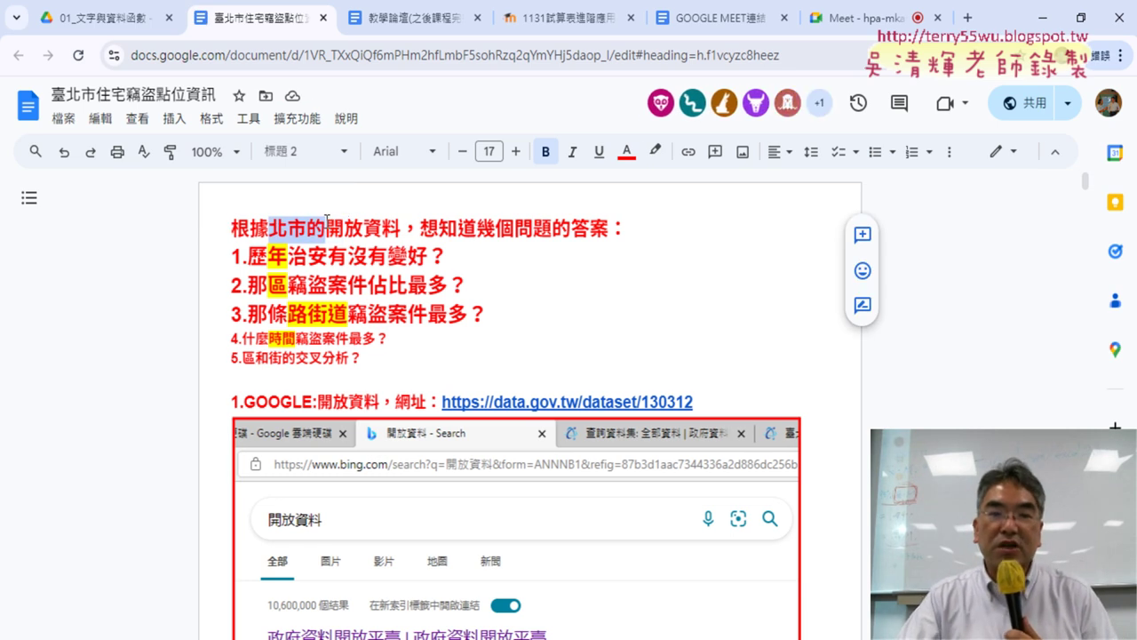
pyautogui.moveTo(248, 257); pyautogui.dragTo(428, 257)
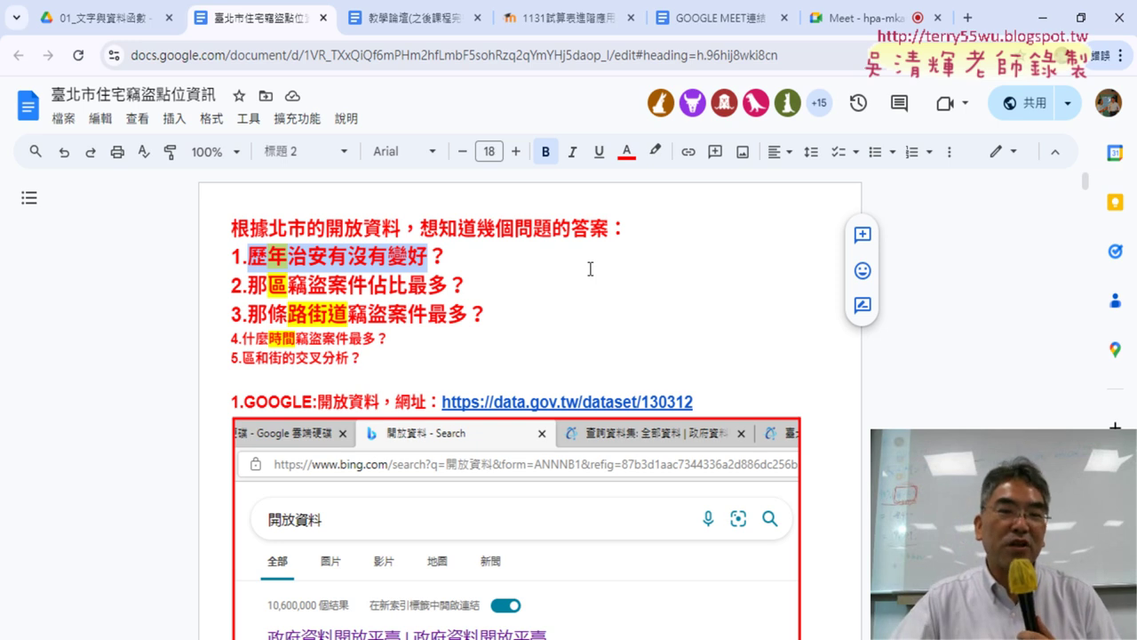
pyautogui.moveTo(244, 280); pyautogui.dragTo(441, 284)
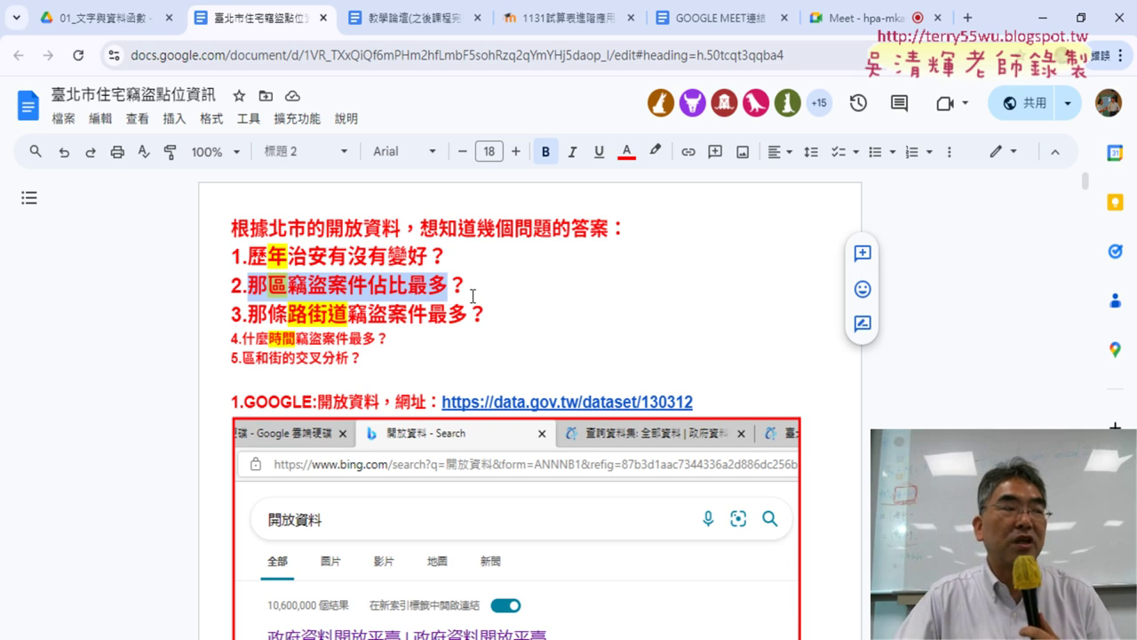
pyautogui.moveTo(247, 314); pyautogui.dragTo(462, 319)
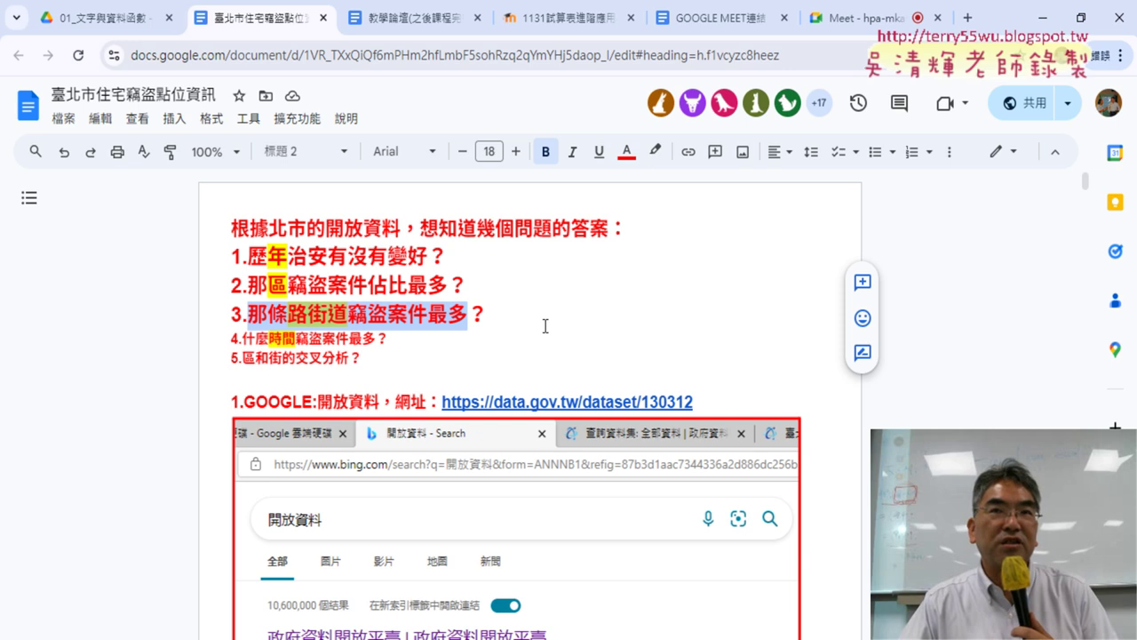
pyautogui.click(527, 400)
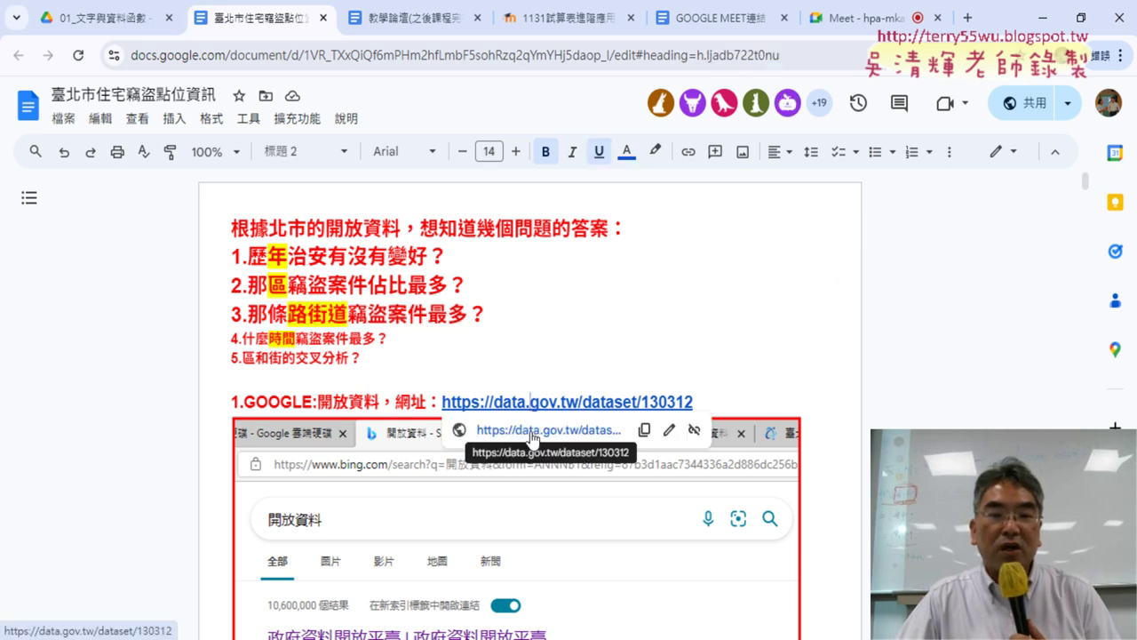
pyautogui.moveTo(494, 401); pyautogui.dragTo(579, 400)
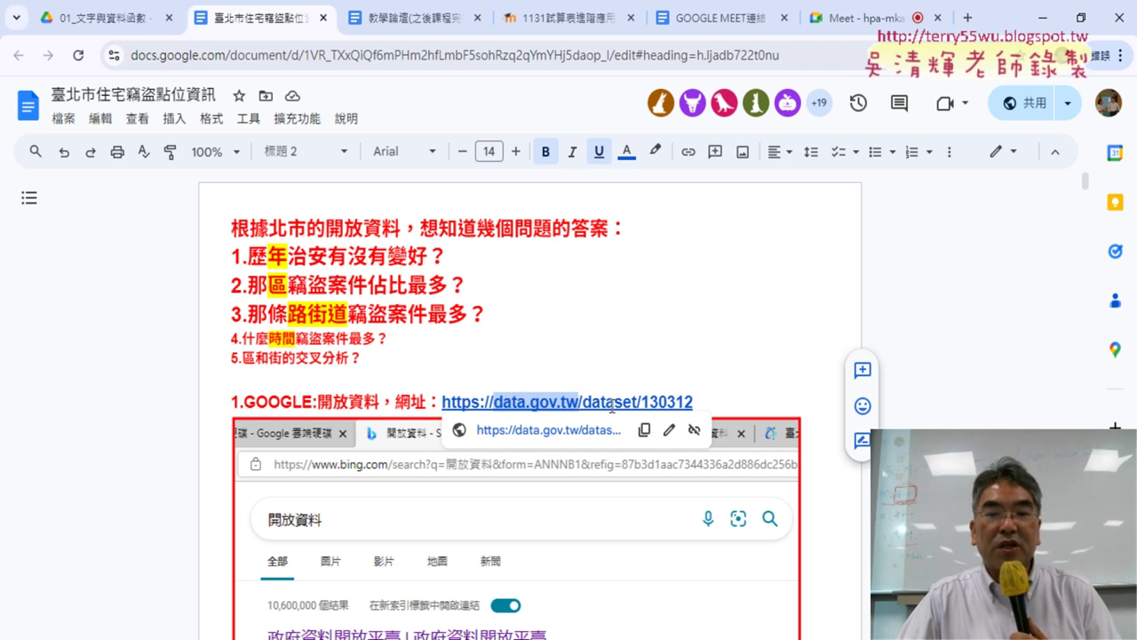
# Follow the data.gov.tw dataset link and highlight 臺北市住宅竊盜 in its title
pyautogui.click(570, 437)
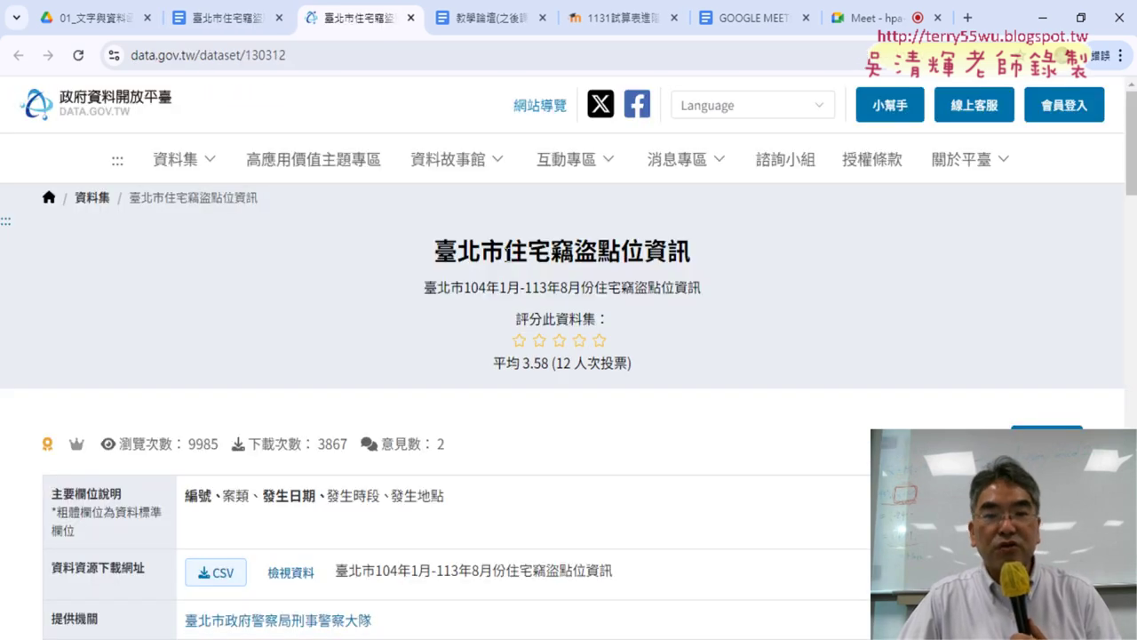
pyautogui.moveTo(505, 252); pyautogui.dragTo(574, 252)
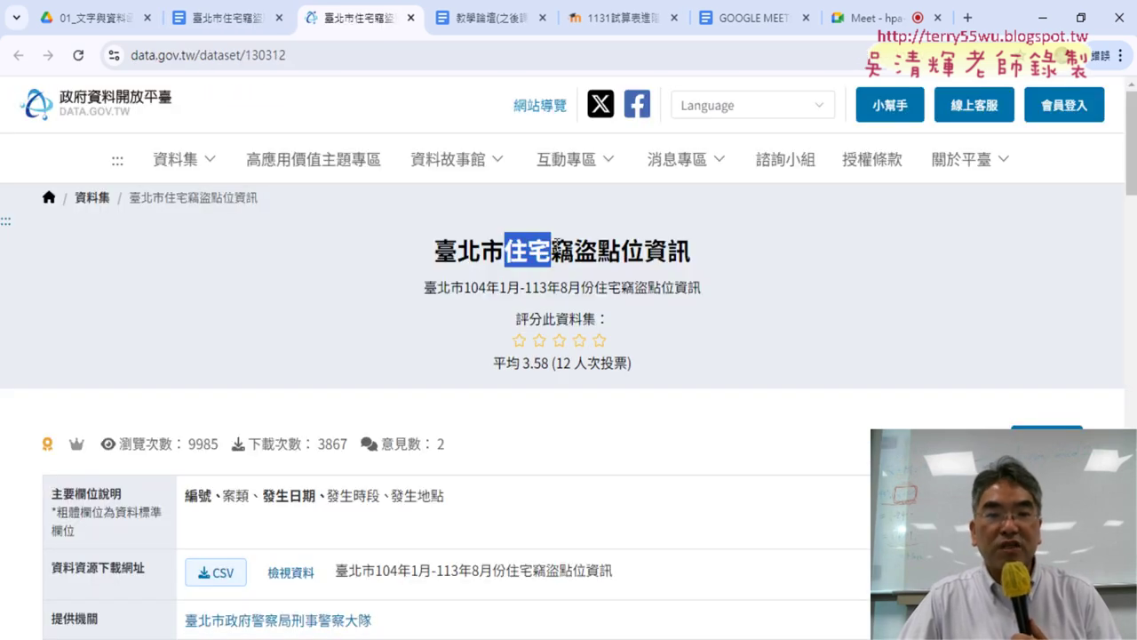
pyautogui.moveTo(434, 252); pyautogui.dragTo(597, 252)
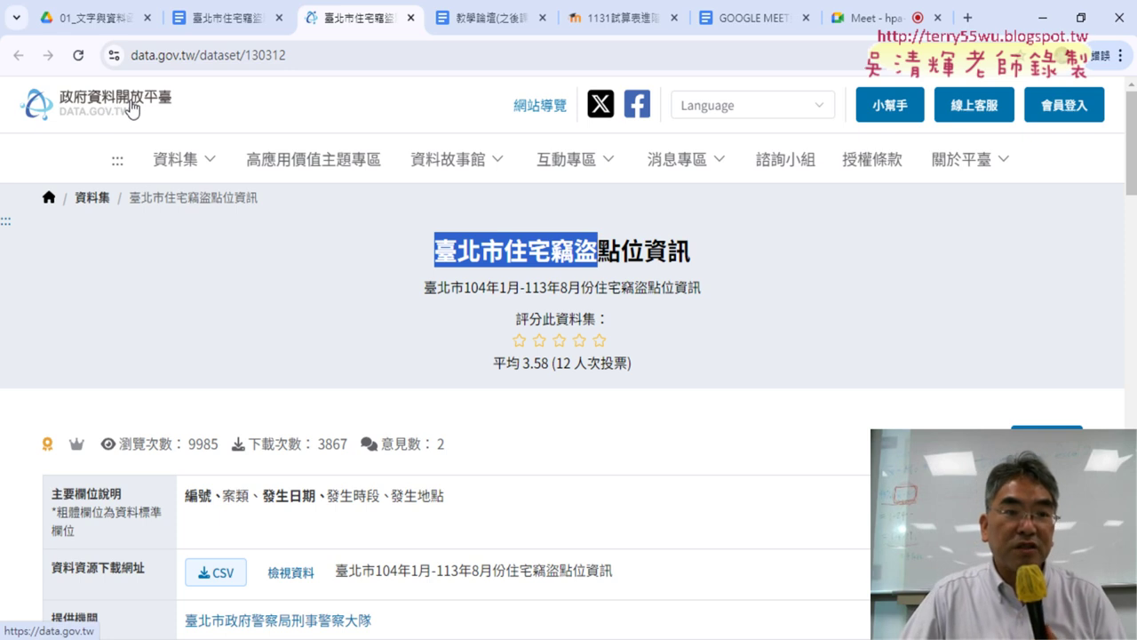
# Copy 住宅竊盜 from the dataset title and go back to the data.gov.tw home page
pyautogui.click(132, 109)
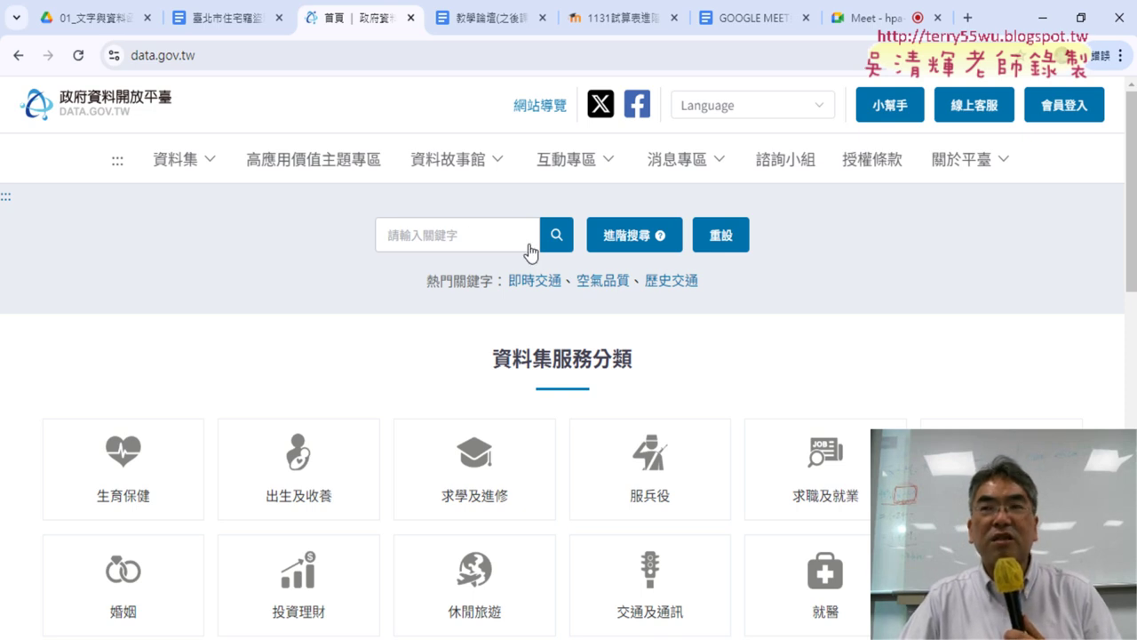
pyautogui.click(18, 55)
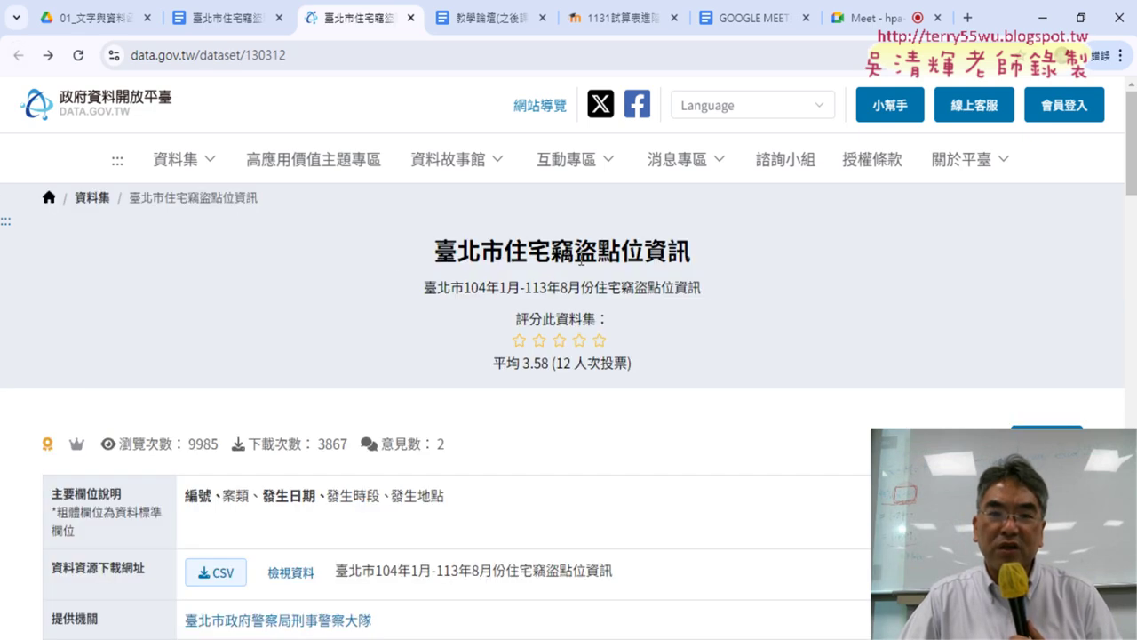
pyautogui.moveTo(592, 255); pyautogui.dragTo(504, 255)
pyautogui.rightClick(544, 257)
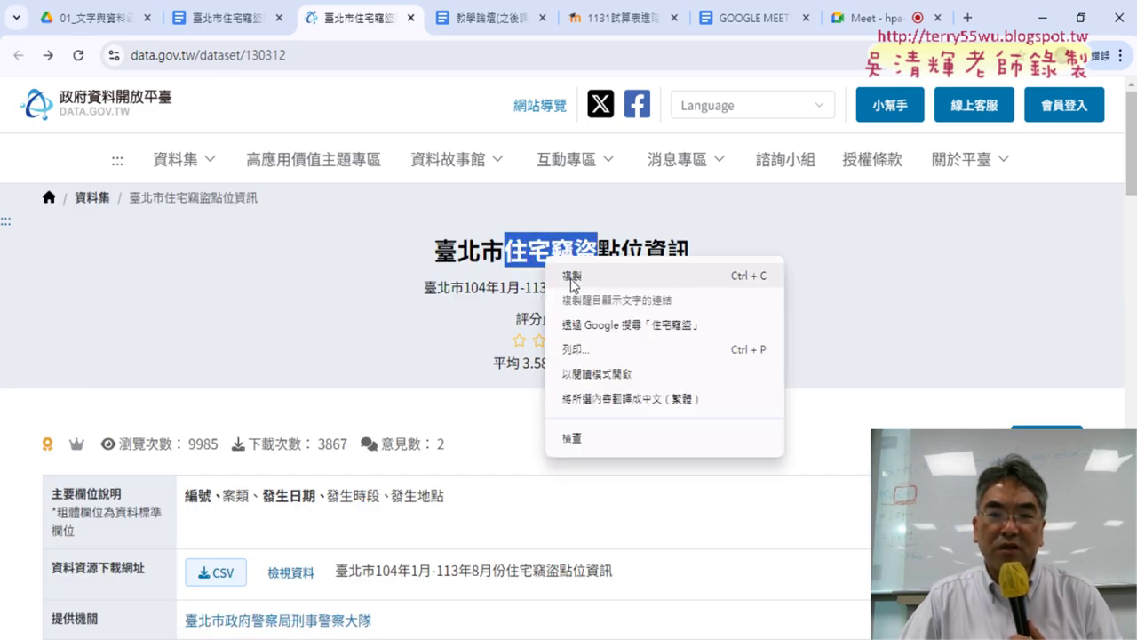
pyautogui.click(577, 282)
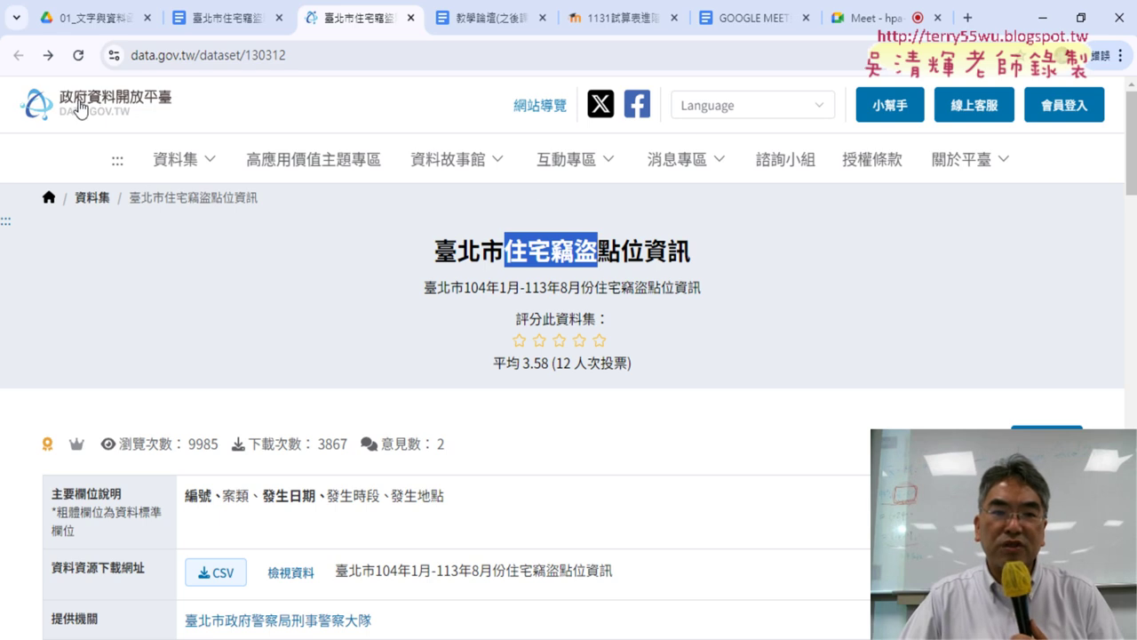
pyautogui.click(40, 104)
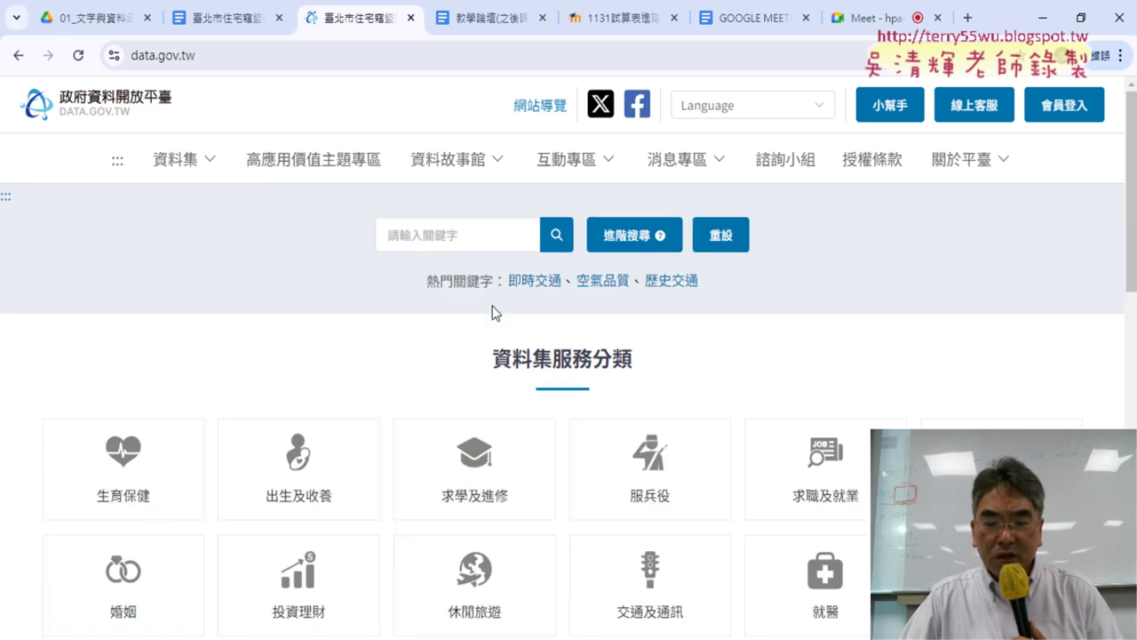
# Paste 住宅竊盜 into the dataset keyword search and run the search
pyautogui.click(446, 237)
pyautogui.rightClick(446, 239)
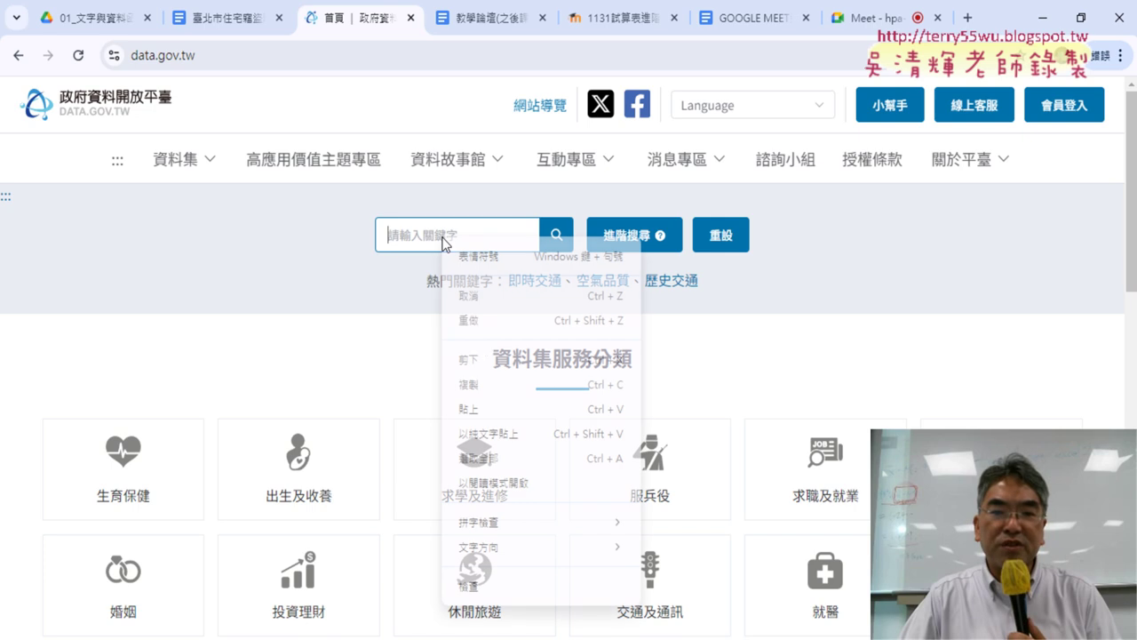
pyautogui.click(489, 388)
pyautogui.click(558, 237)
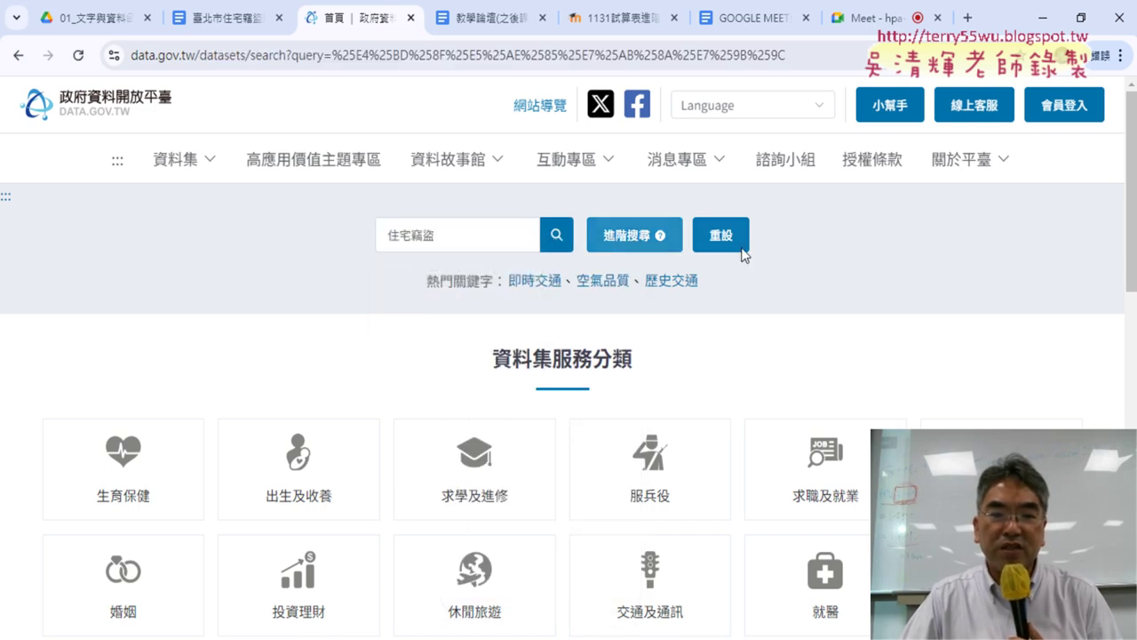
# Browse the city results and open 臺北市住宅竊盜點位資訊 in a new tab
pyautogui.scroll(-2, 875, 260)
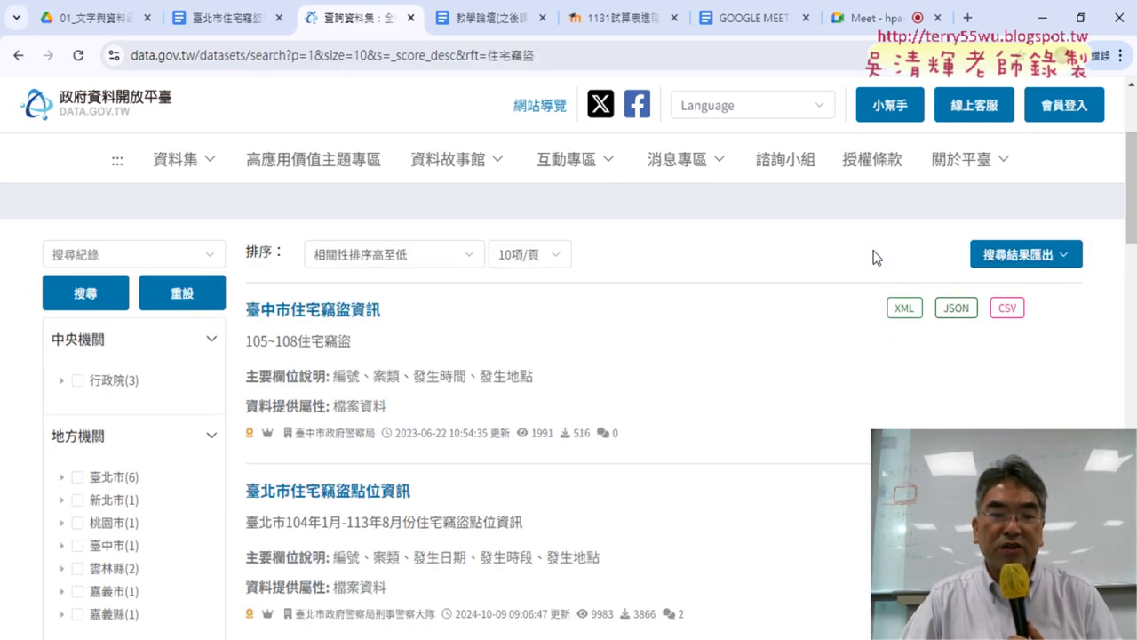
pyautogui.scroll(-3, 870, 254)
pyautogui.scroll(1, 312, 219)
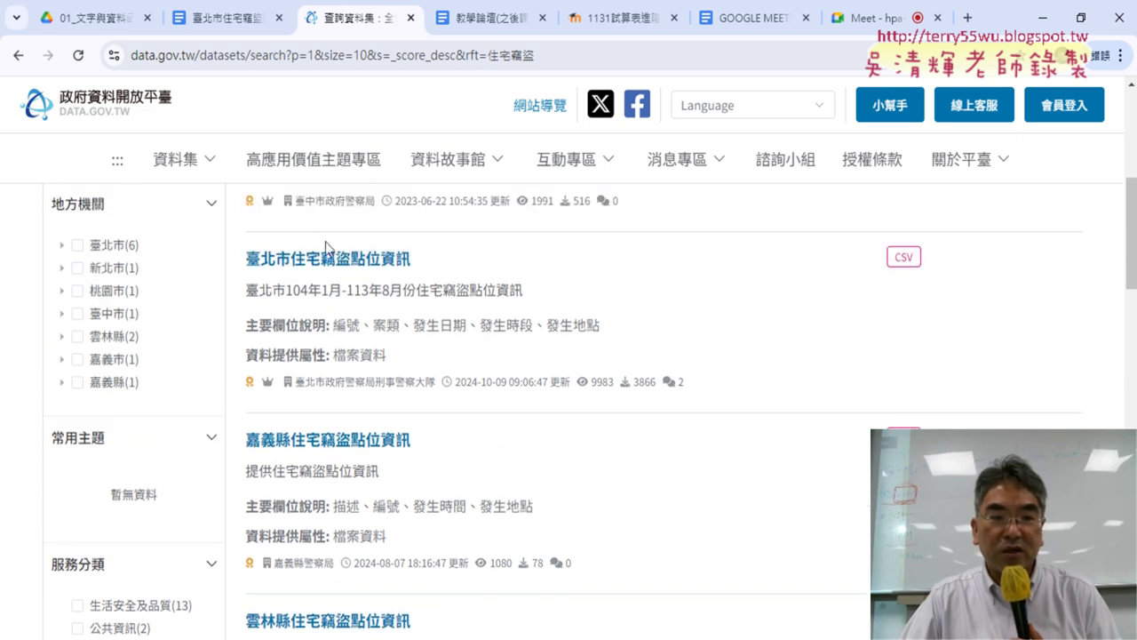
pyautogui.moveTo(242, 257); pyautogui.dragTo(441, 293)
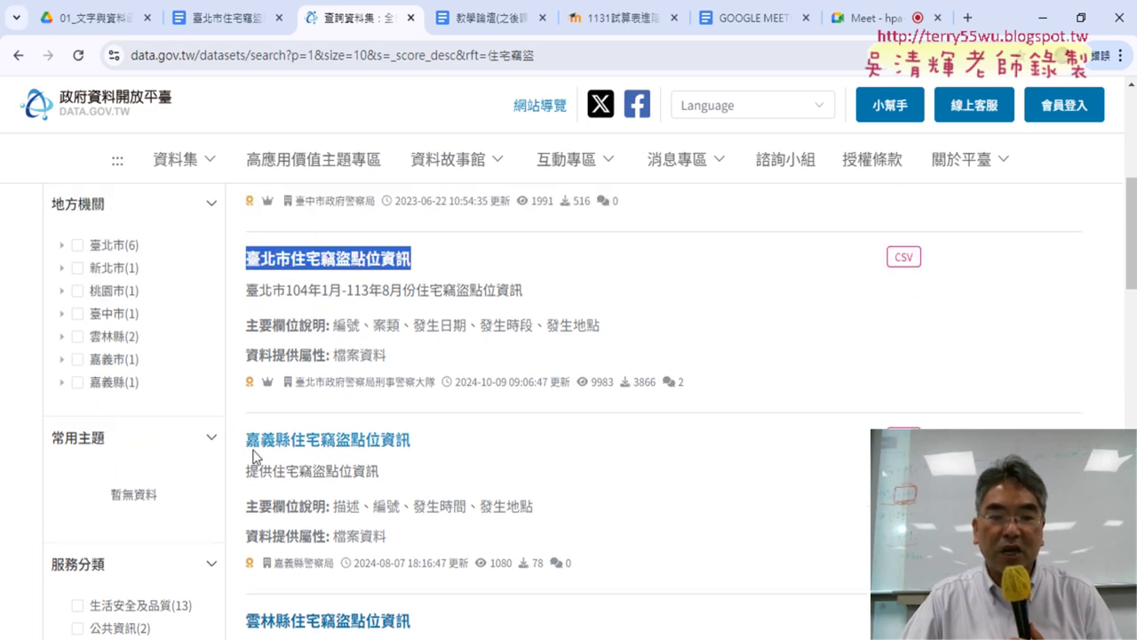
pyautogui.click(589, 457)
pyautogui.scroll(-2, 551, 444)
pyautogui.scroll(2, 602, 435)
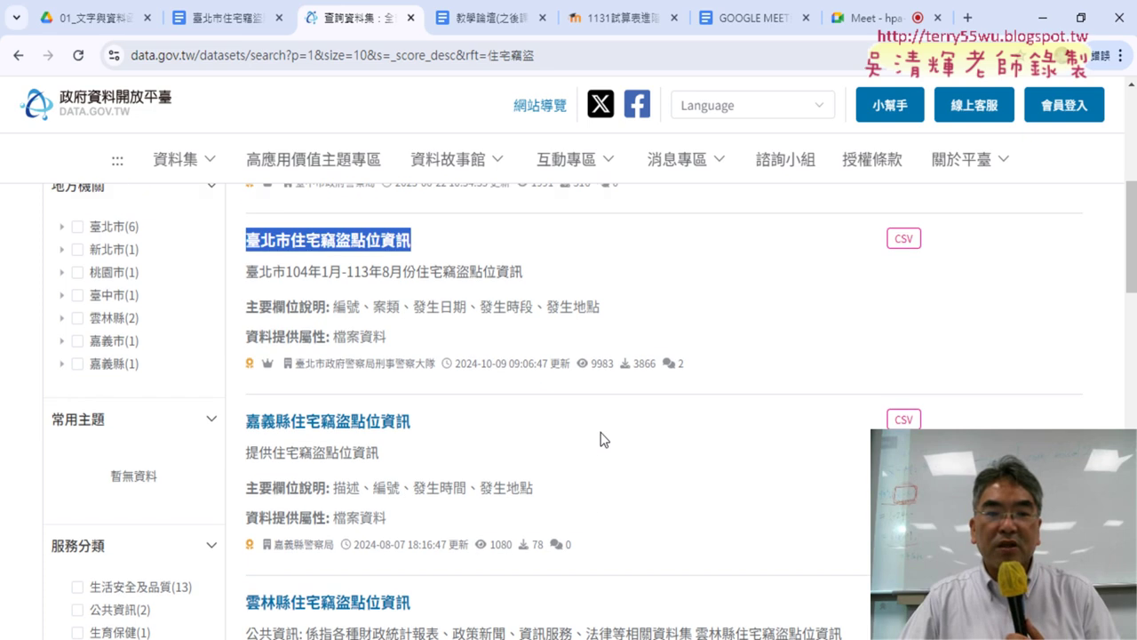
pyautogui.scroll(1, 533, 409)
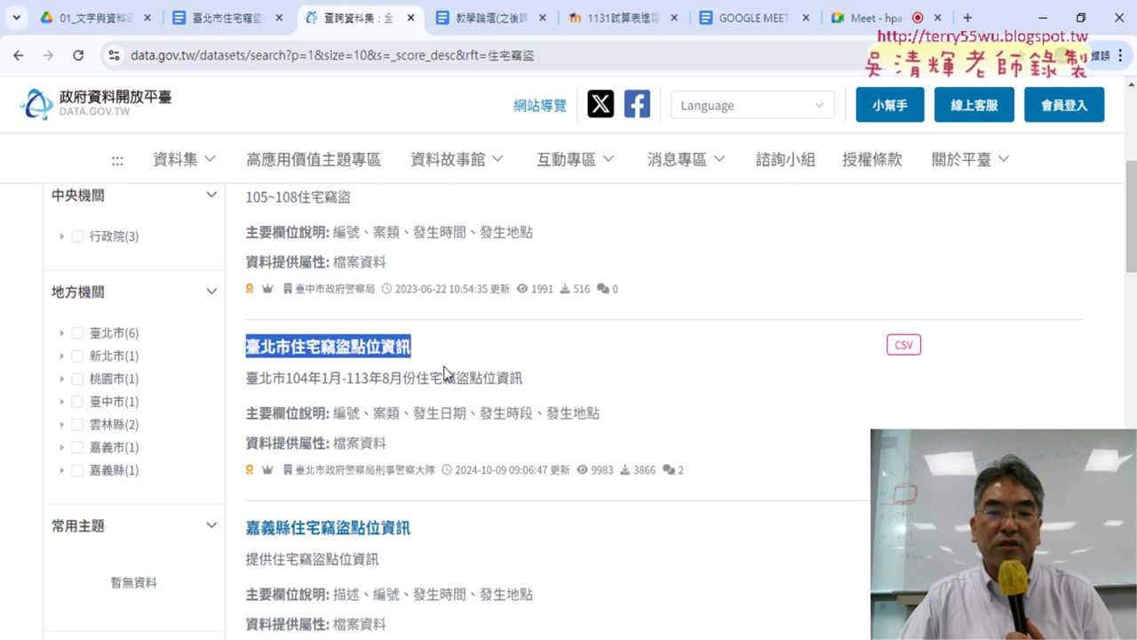
pyautogui.click(374, 358)
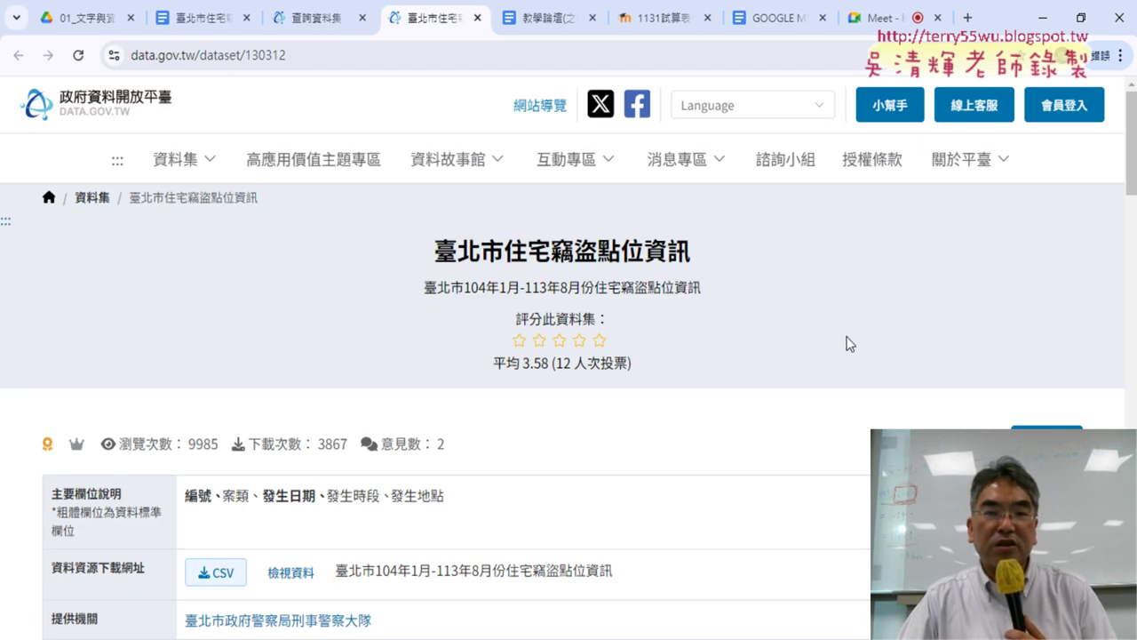
pyautogui.scroll(-3, 850, 344)
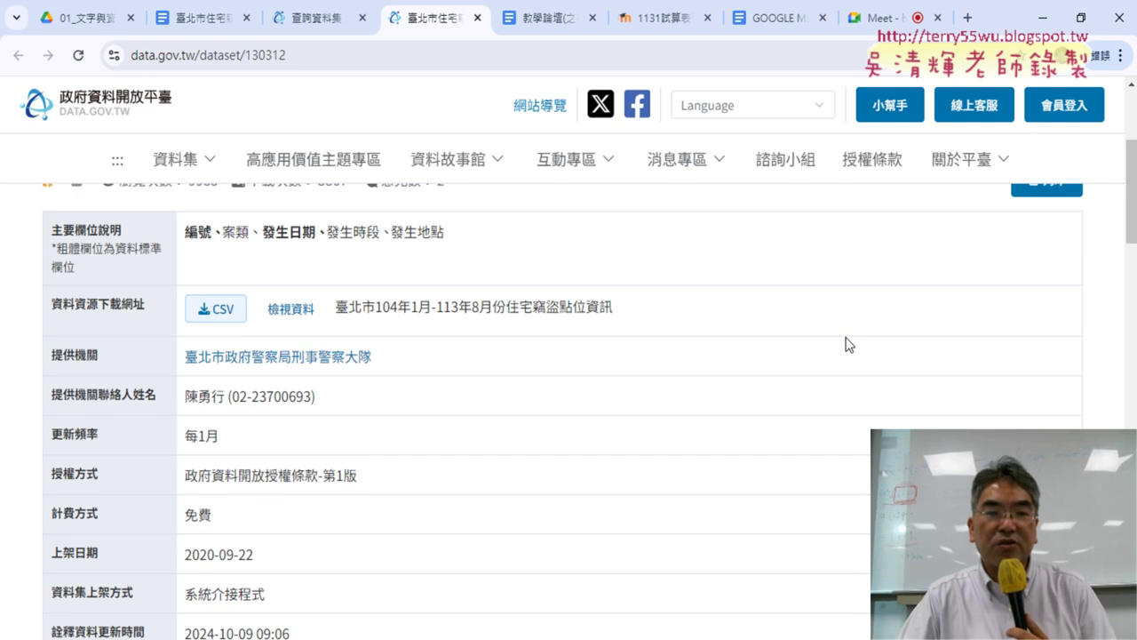
pyautogui.scroll(1, 463, 275)
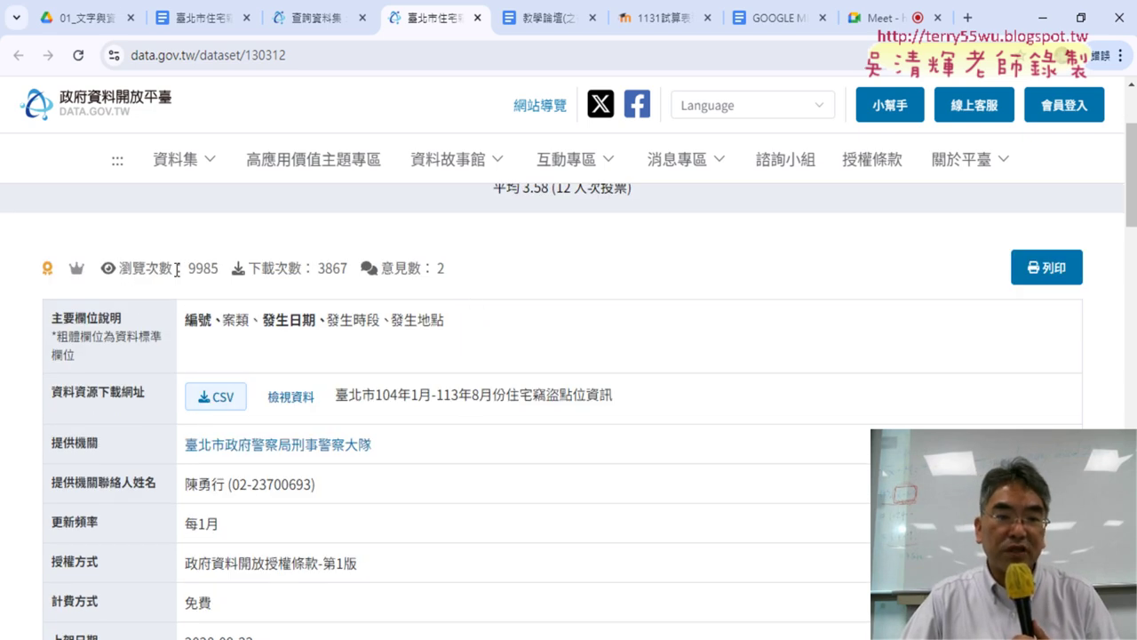
pyautogui.moveTo(184, 269); pyautogui.dragTo(233, 275)
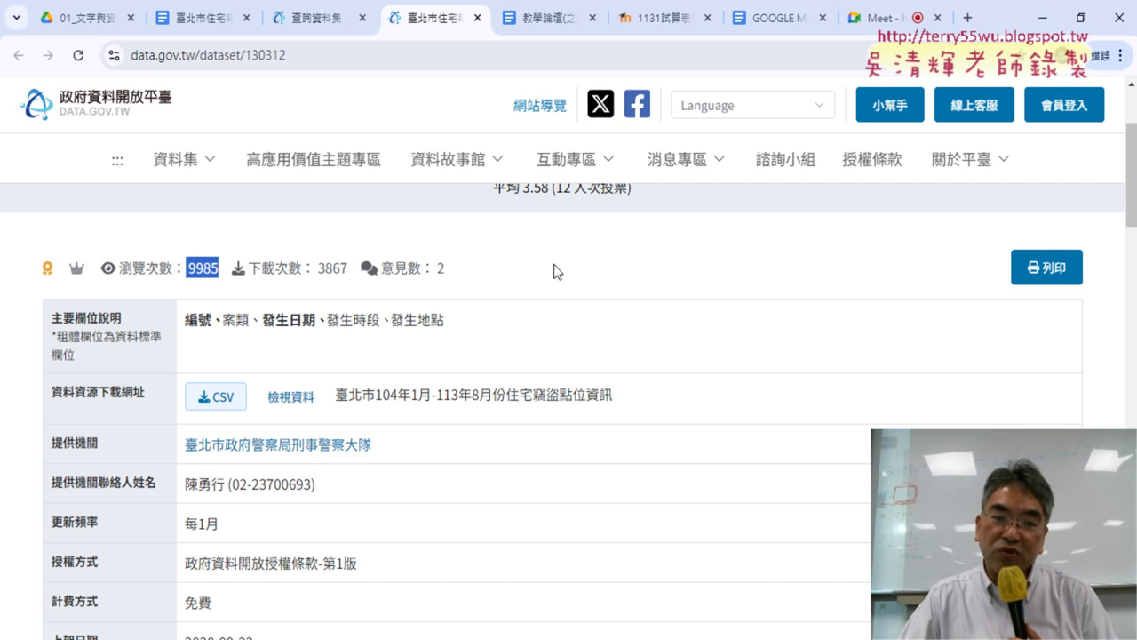
pyautogui.moveTo(350, 266); pyautogui.dragTo(317, 267)
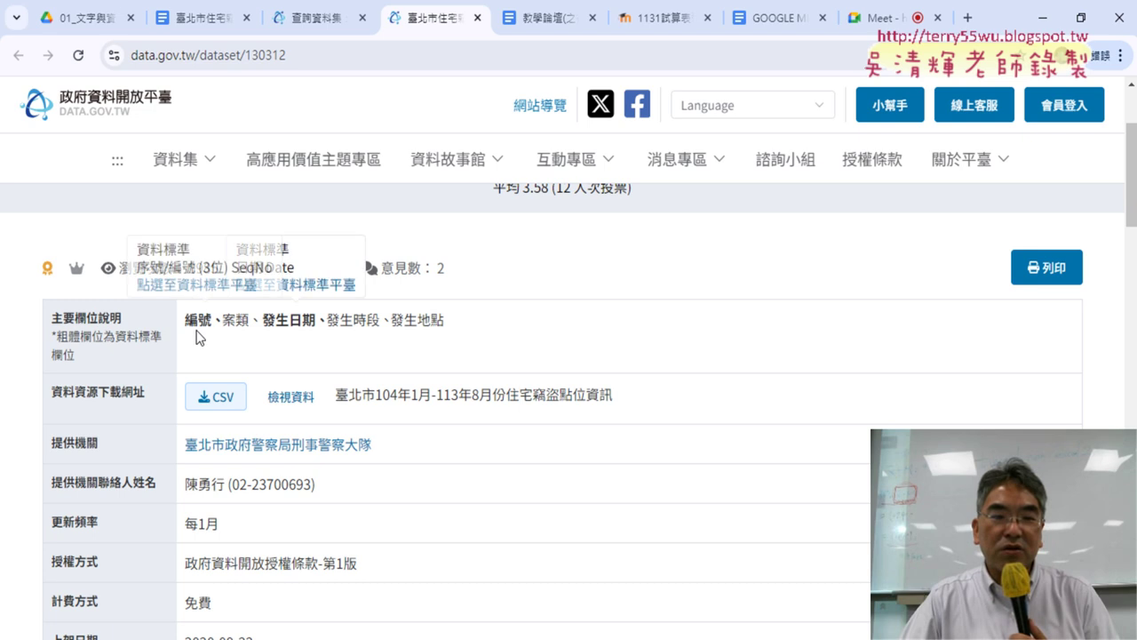
pyautogui.moveTo(183, 320); pyautogui.dragTo(515, 327)
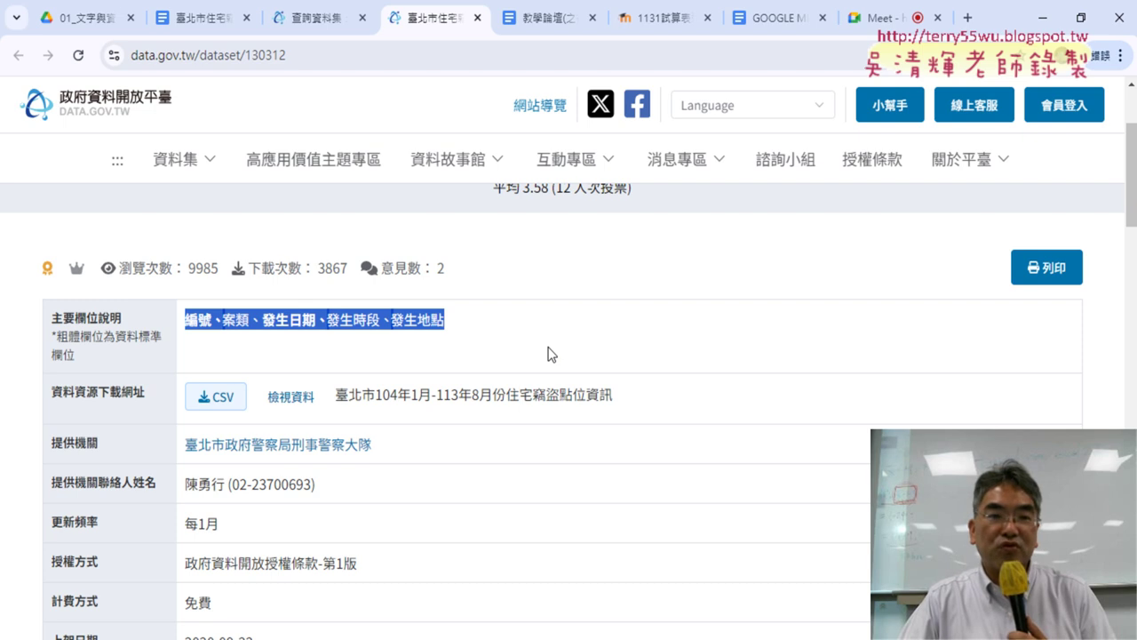
pyautogui.hotkey('ctrl', '2')
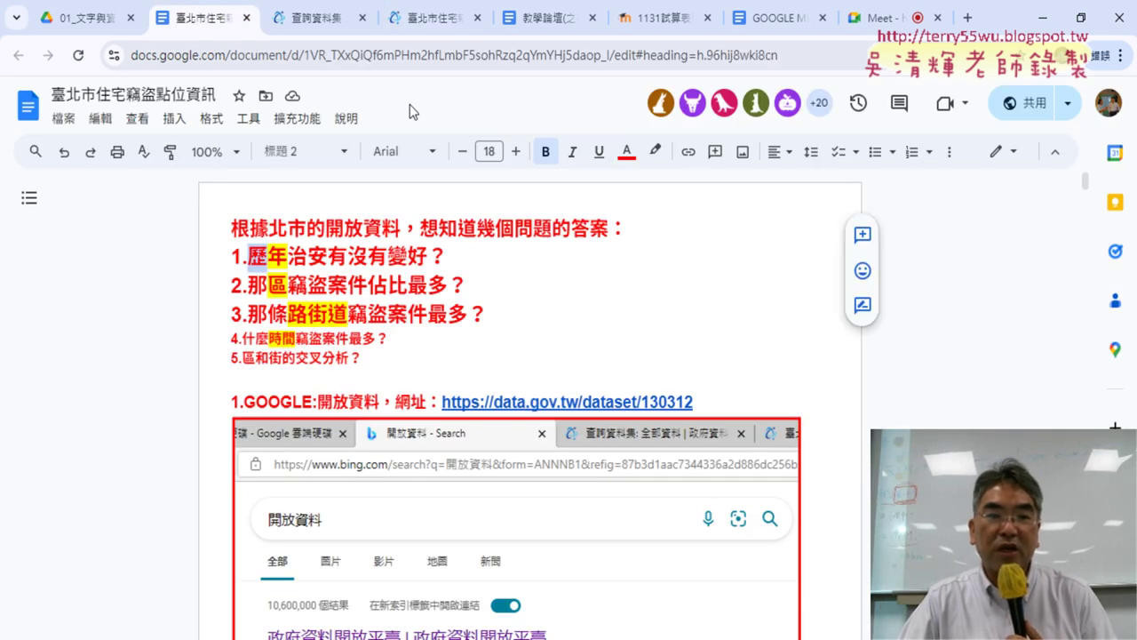
pyautogui.click(435, 20)
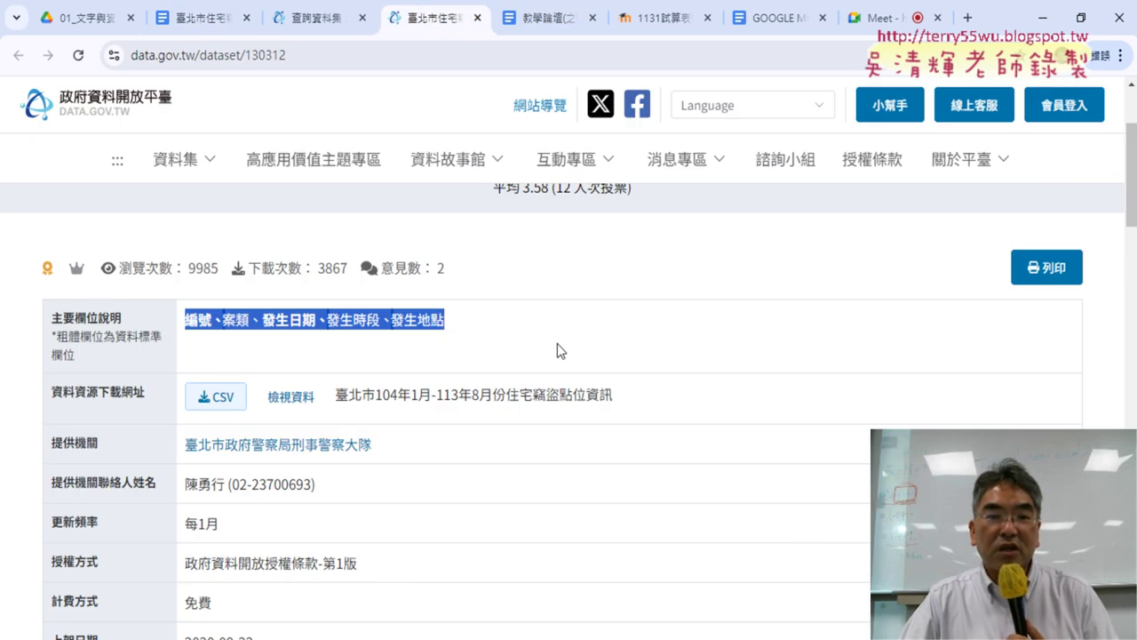
pyautogui.scroll(-1, 492, 279)
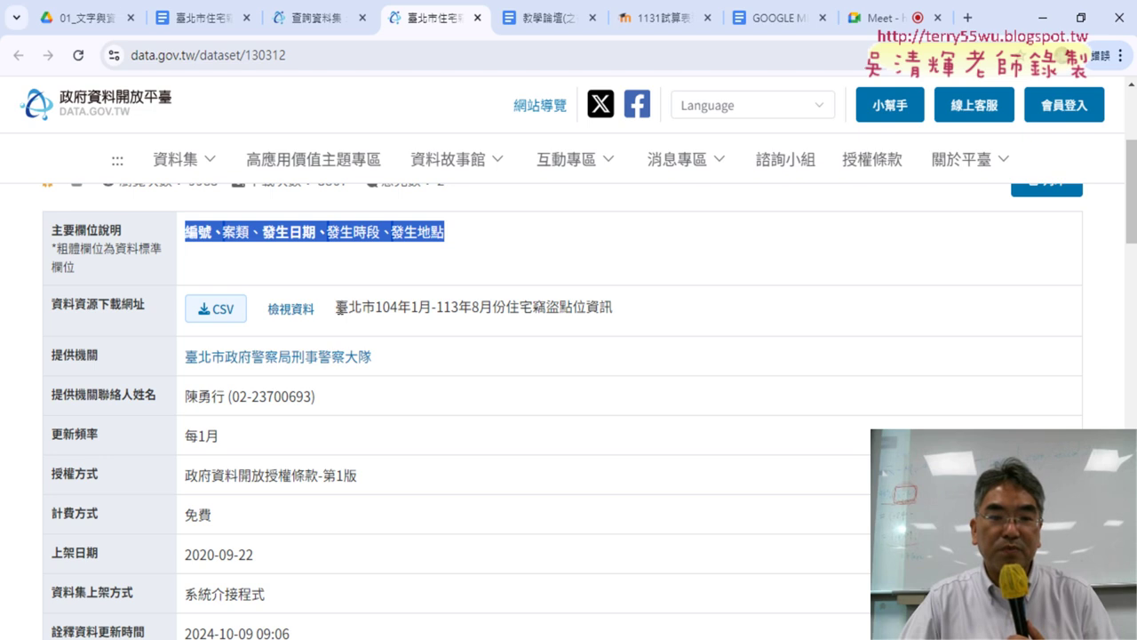
pyautogui.moveTo(338, 308); pyautogui.dragTo(614, 318)
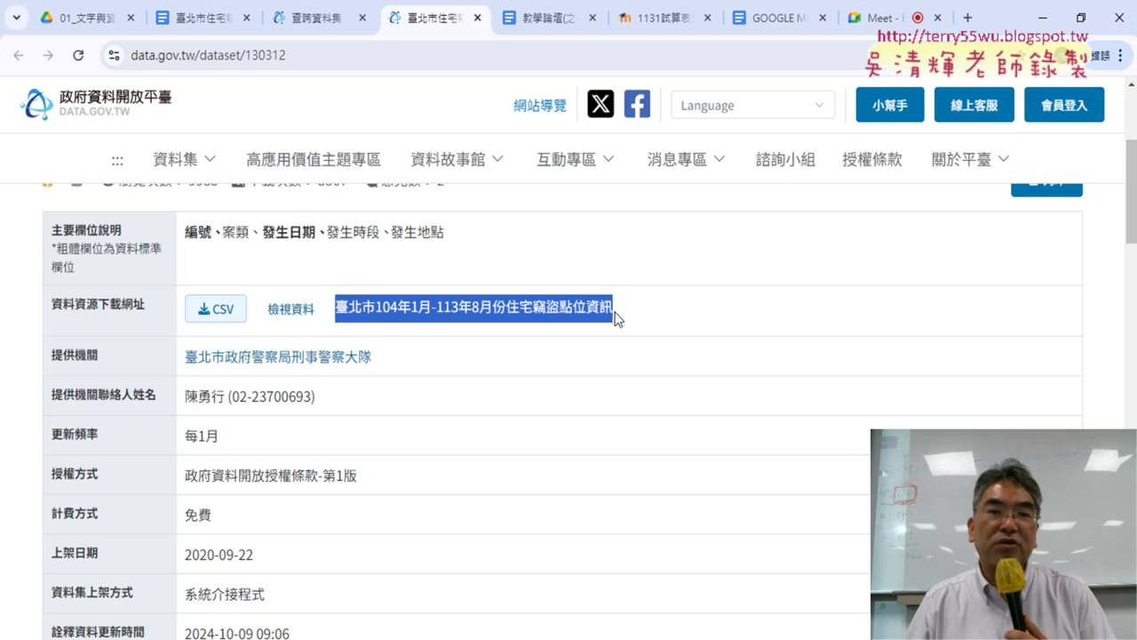
# Highlight 臺北市104年1月 in the CSV resource title as the data's starting month
pyautogui.click(352, 306)
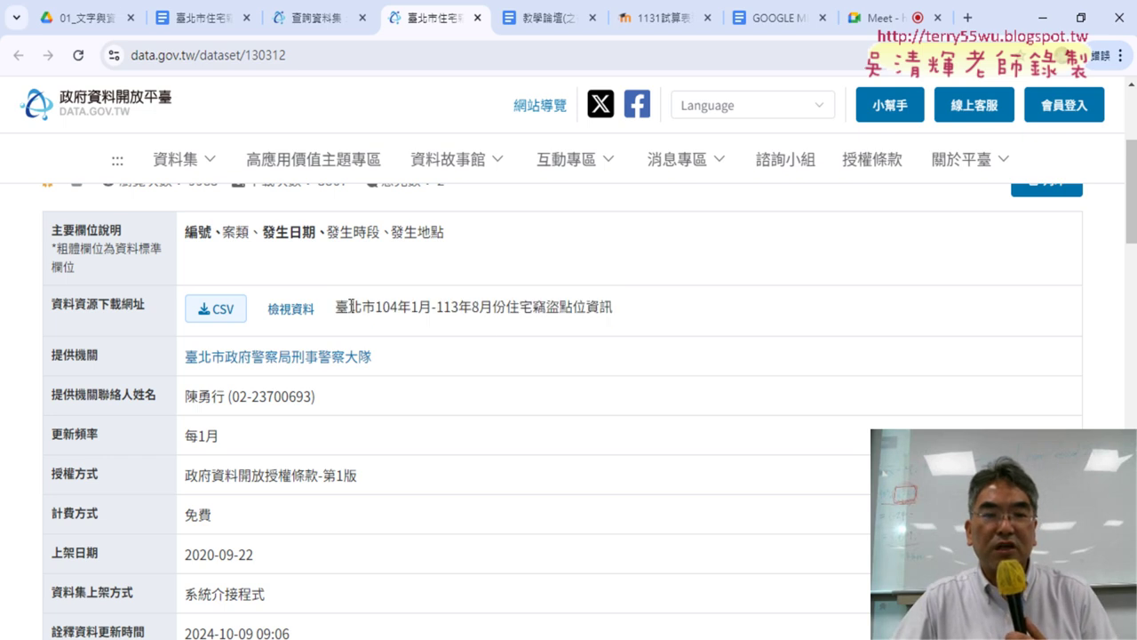
pyautogui.moveTo(352, 305); pyautogui.dragTo(433, 302)
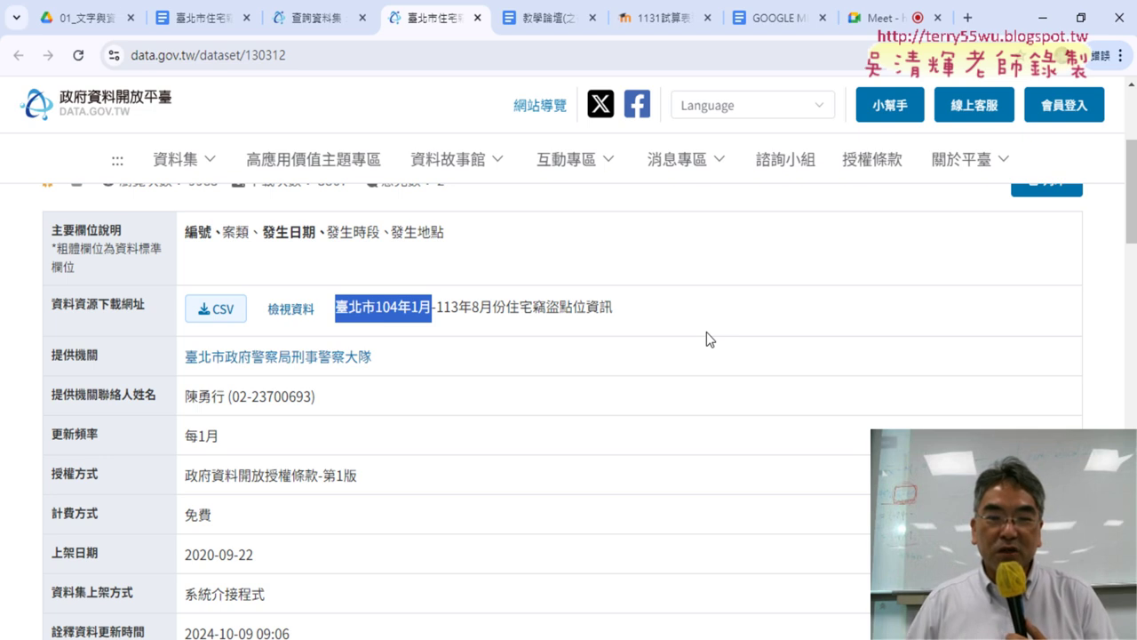
pyautogui.scroll(3, 693, 448)
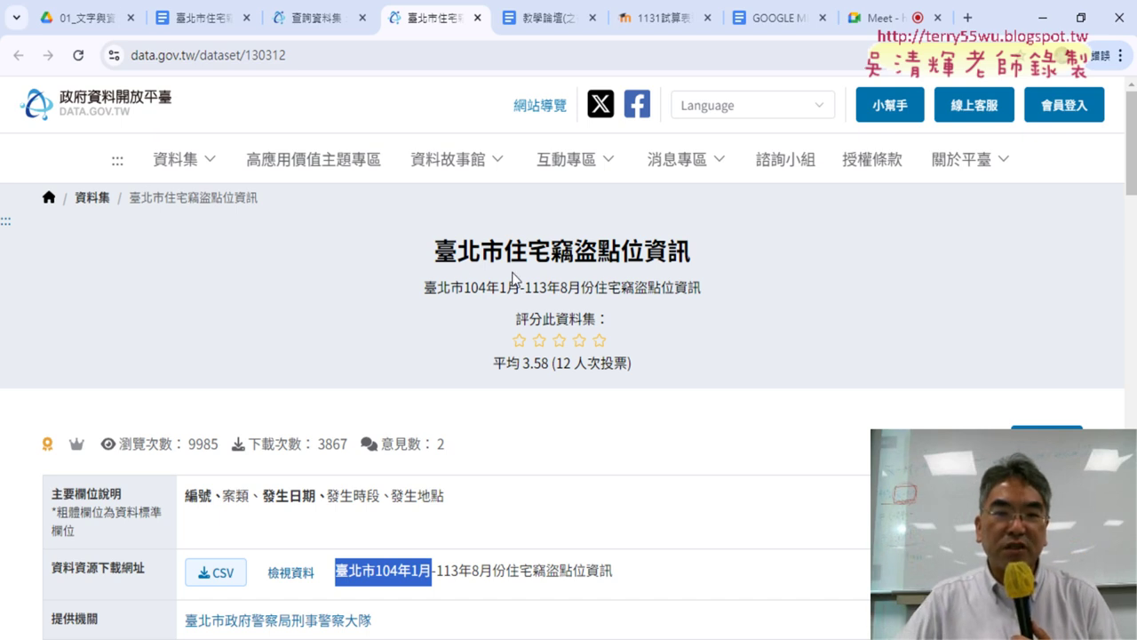
pyautogui.click(194, 24)
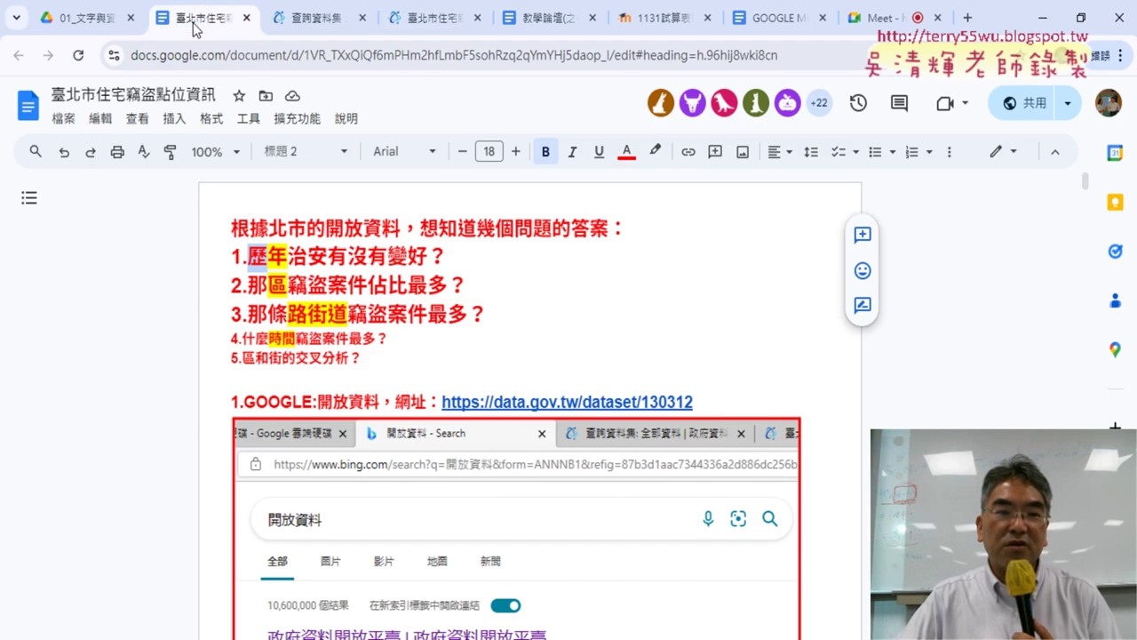
pyautogui.moveTo(229, 257); pyautogui.dragTo(505, 313)
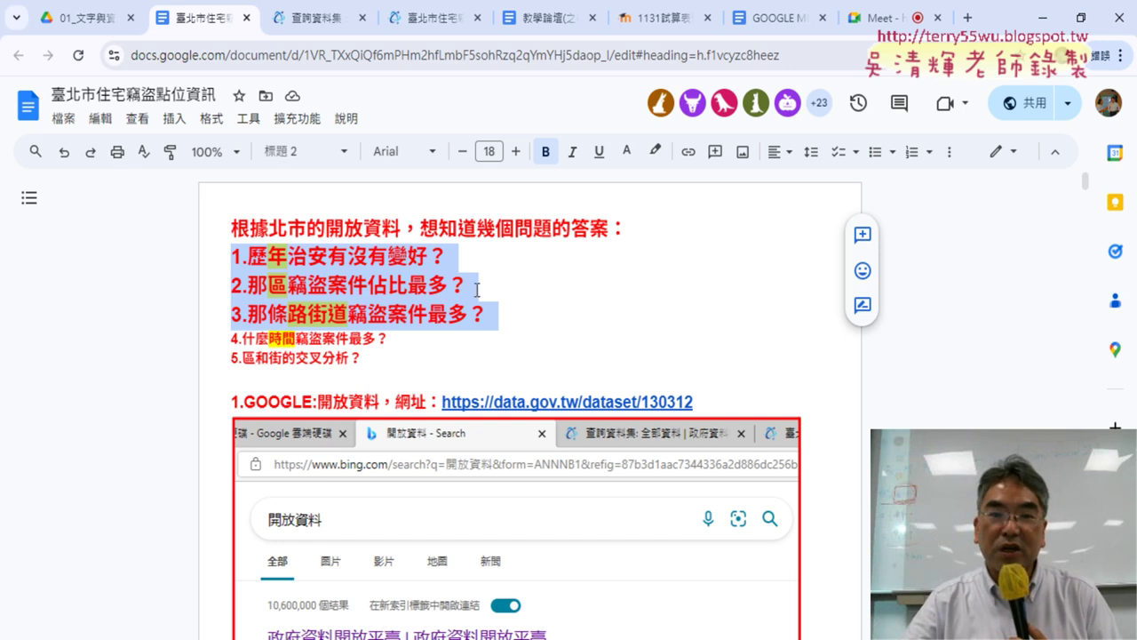
pyautogui.click(433, 21)
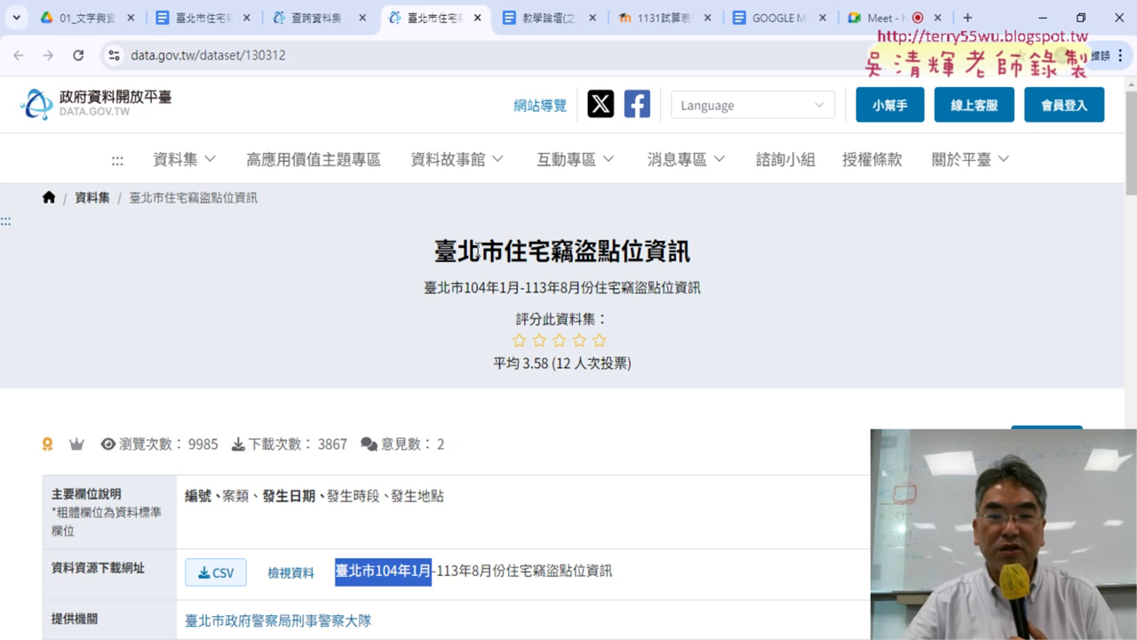
# Download the Taipei burglary dataset as CSV and open the downloaded file in Excel
pyautogui.scroll(-3, 602, 347)
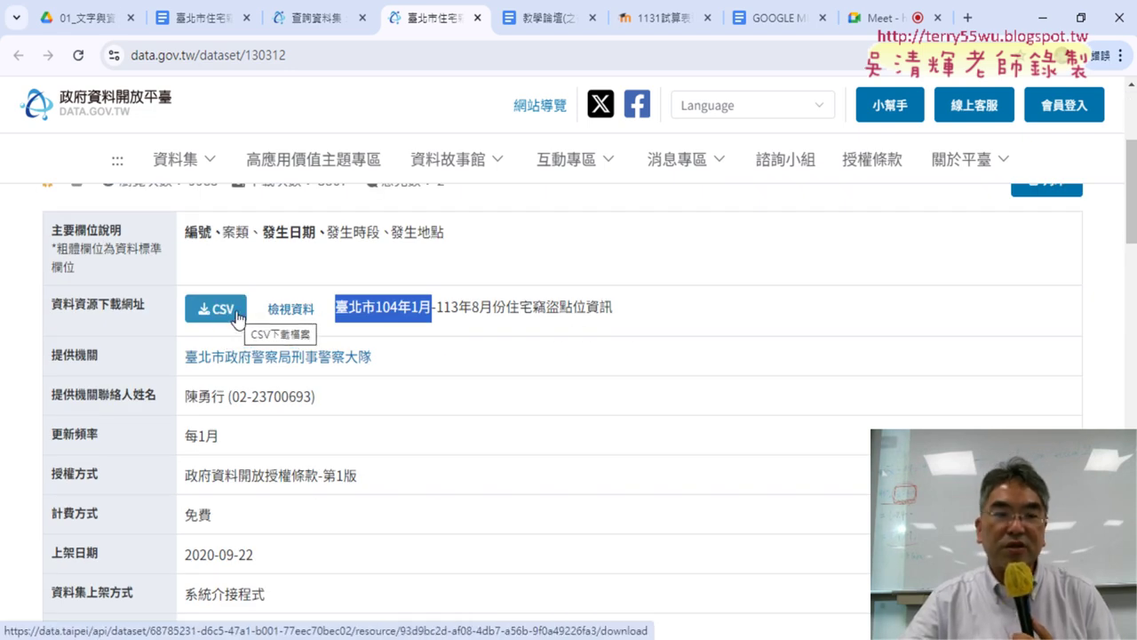
pyautogui.click(237, 315)
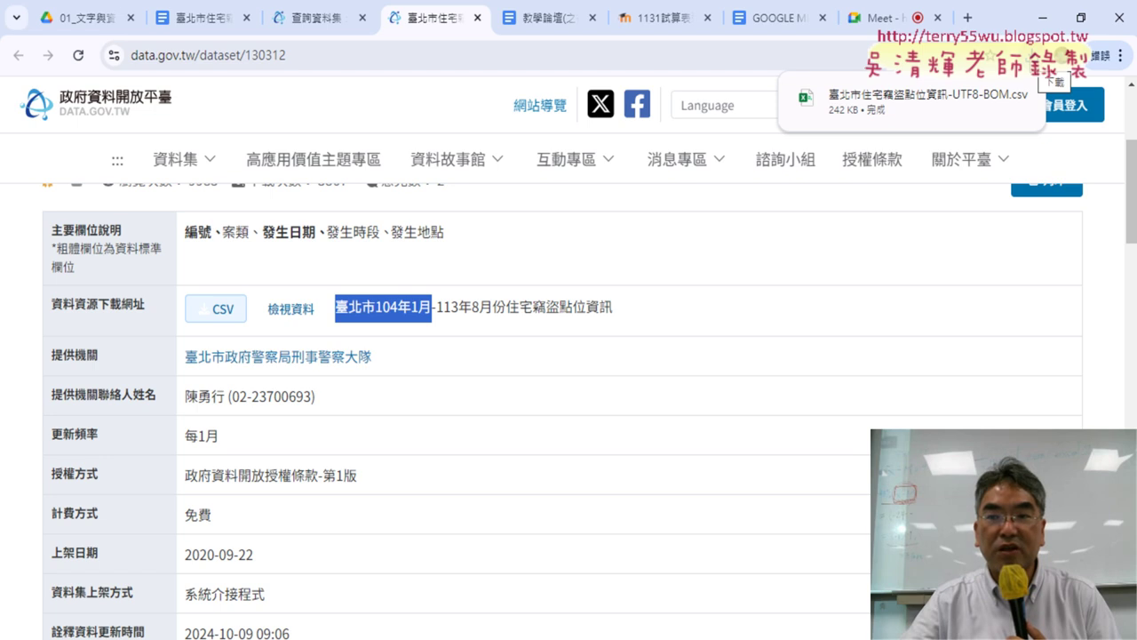
pyautogui.moveTo(892, 101)
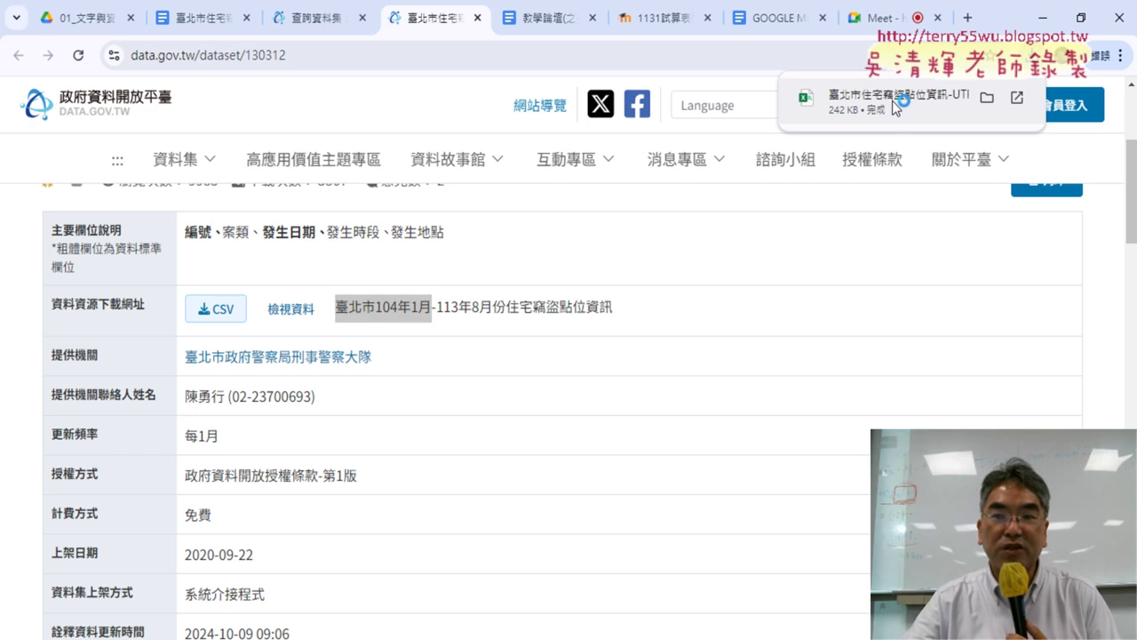
pyautogui.click(892, 100)
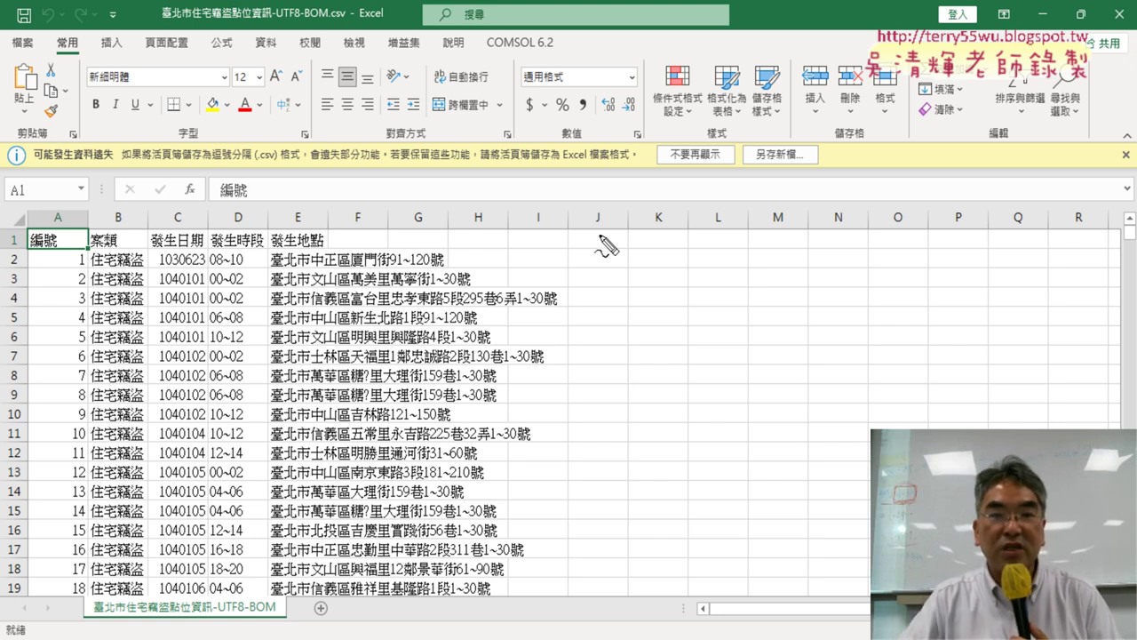
# Mark the .csv extension in the title bar and the data-loss warning bar in Excel
pyautogui.moveTo(317, 24); pyautogui.dragTo(356, 24)
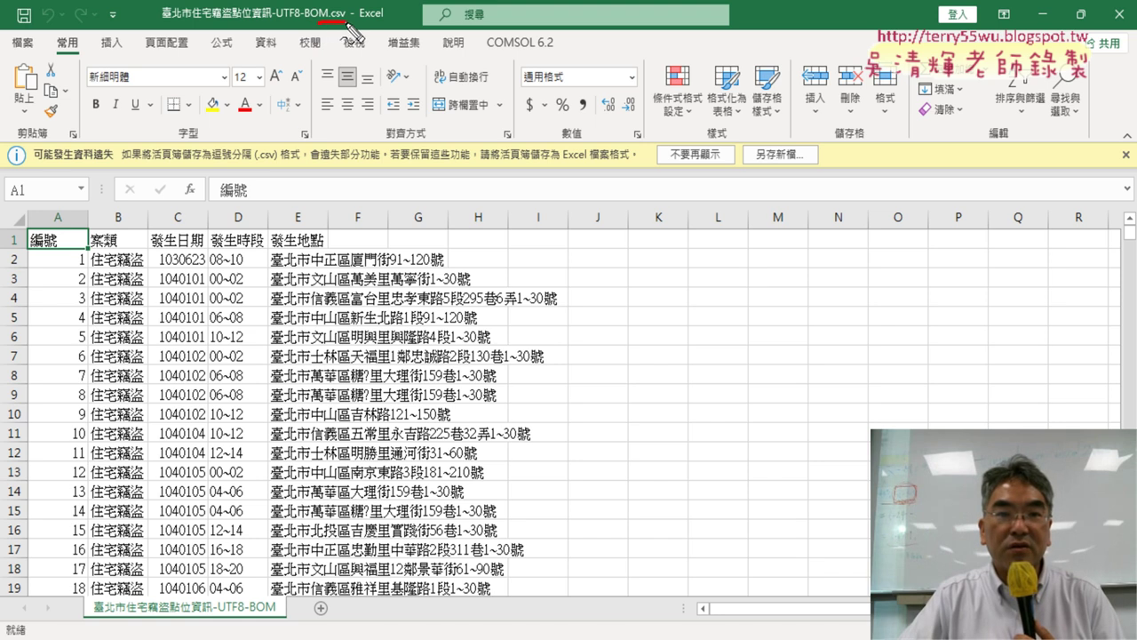
pyautogui.moveTo(165, 23); pyautogui.dragTo(306, 23)
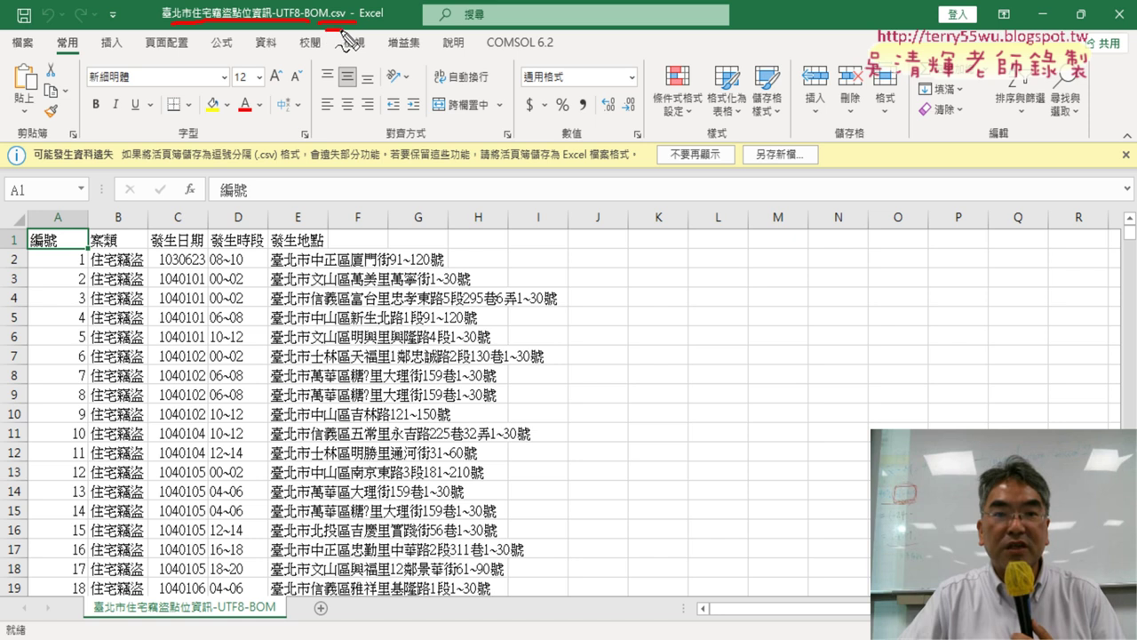
pyautogui.moveTo(328, 9); pyautogui.dragTo(352, 11)
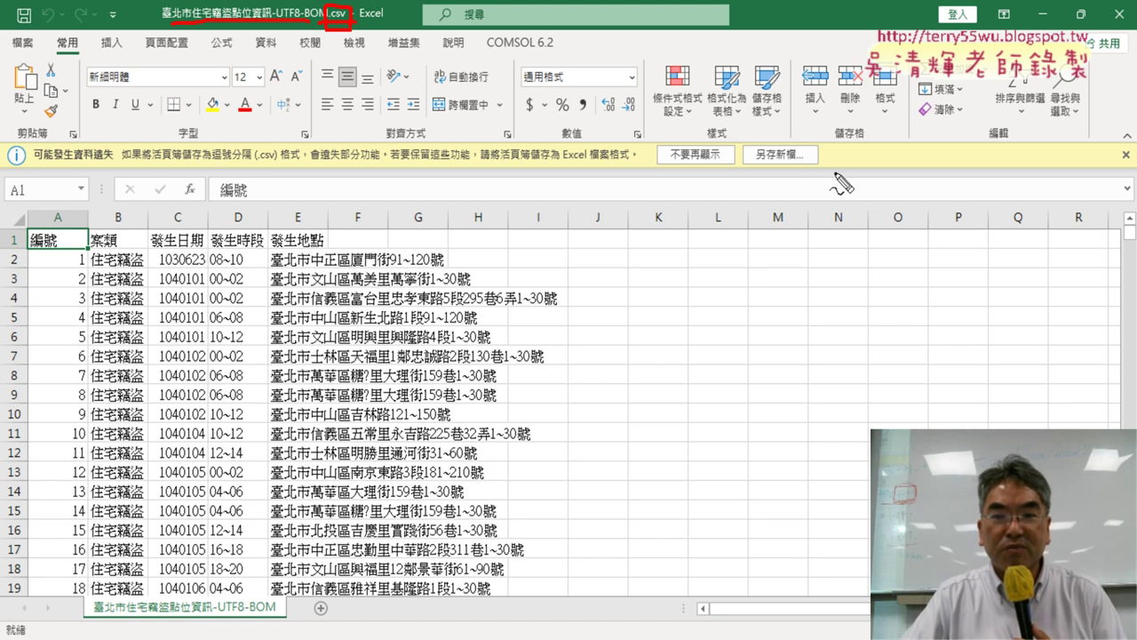
pyautogui.moveTo(833, 173)
pyautogui.mouseDown()
pyautogui.moveTo(36, 182)
pyautogui.moveTo(53, 129)
pyautogui.moveTo(556, 124)
pyautogui.moveTo(845, 190)
pyautogui.moveTo(809, 189)
pyautogui.mouseUp()
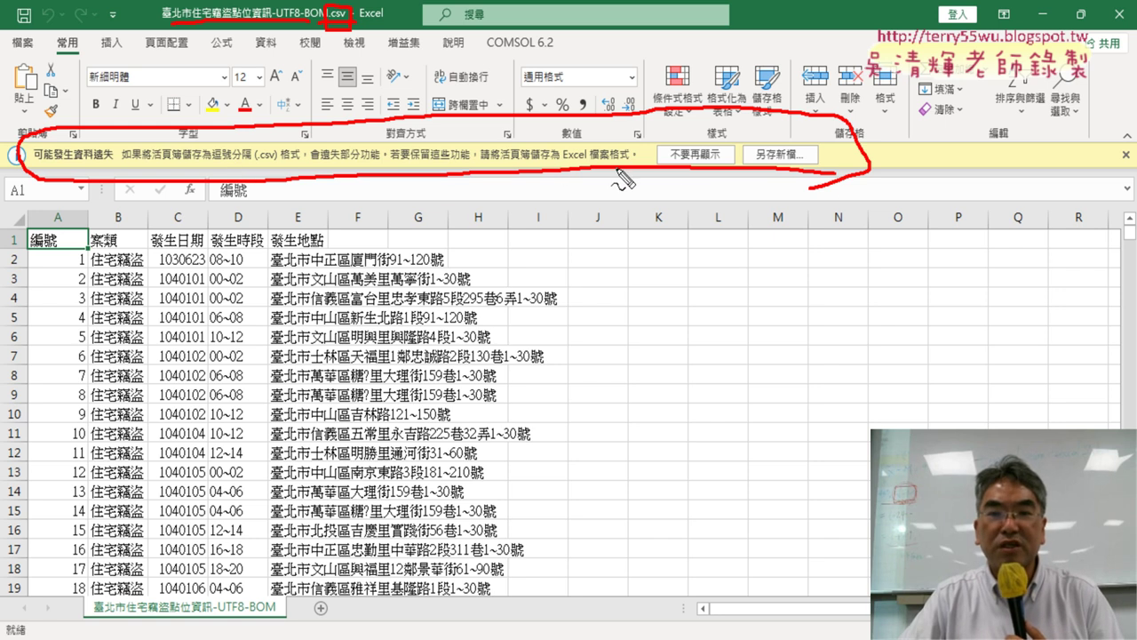
pyautogui.moveTo(543, 162); pyautogui.dragTo(632, 162)
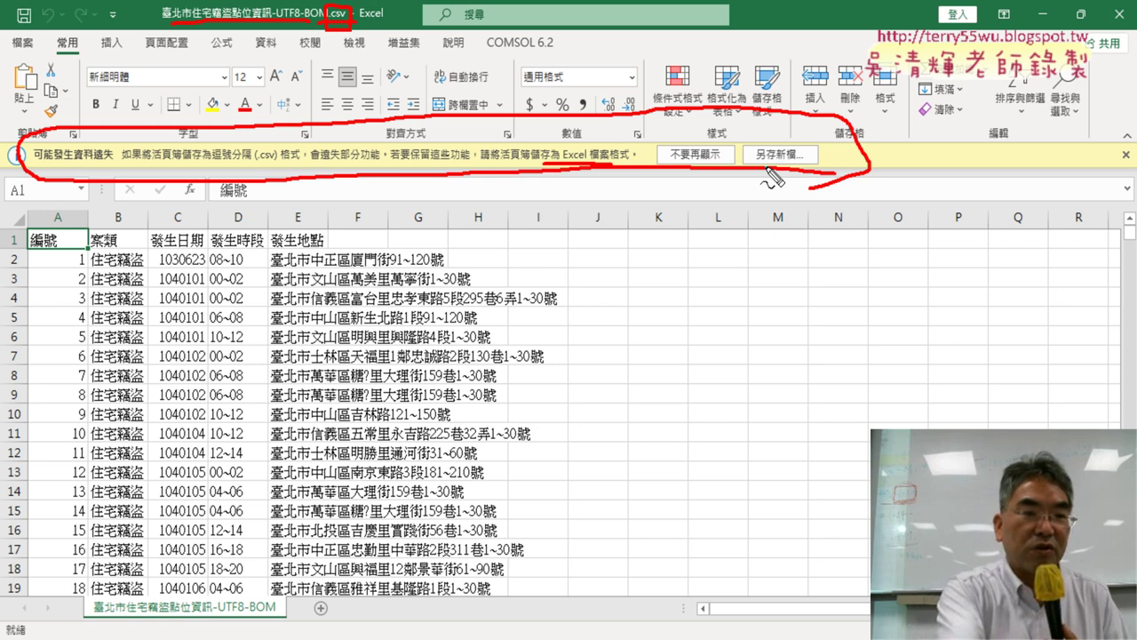
pyautogui.press('Escape')
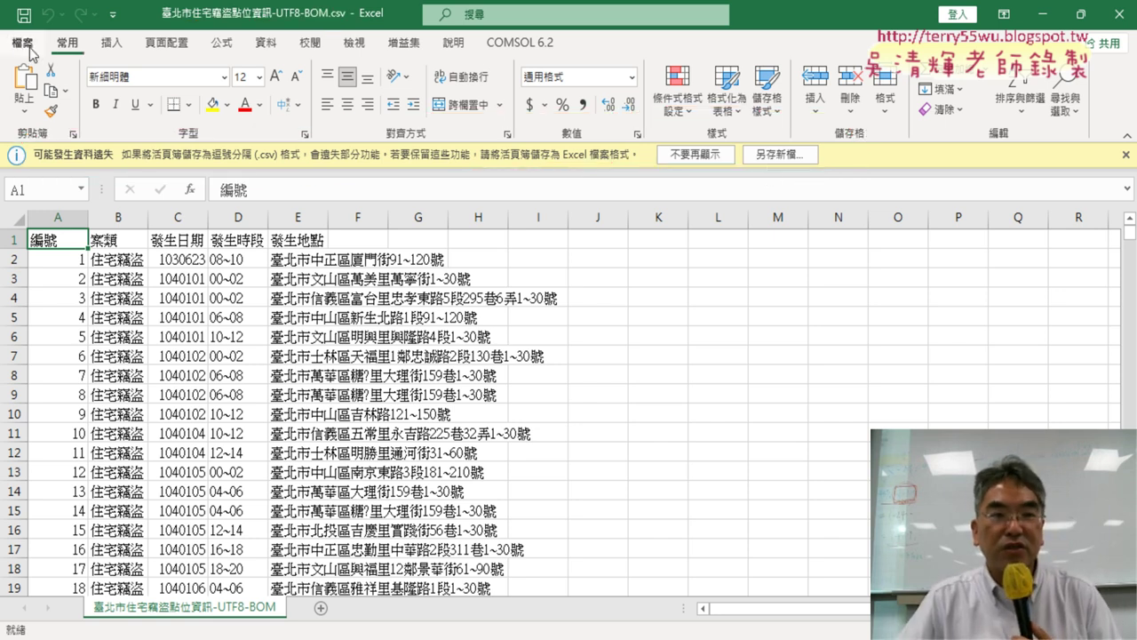
# Save the workbook to the Desktop as an Excel Macro-Enabled Workbook (*.xlsm)
pyautogui.click(18, 49)
pyautogui.click(66, 286)
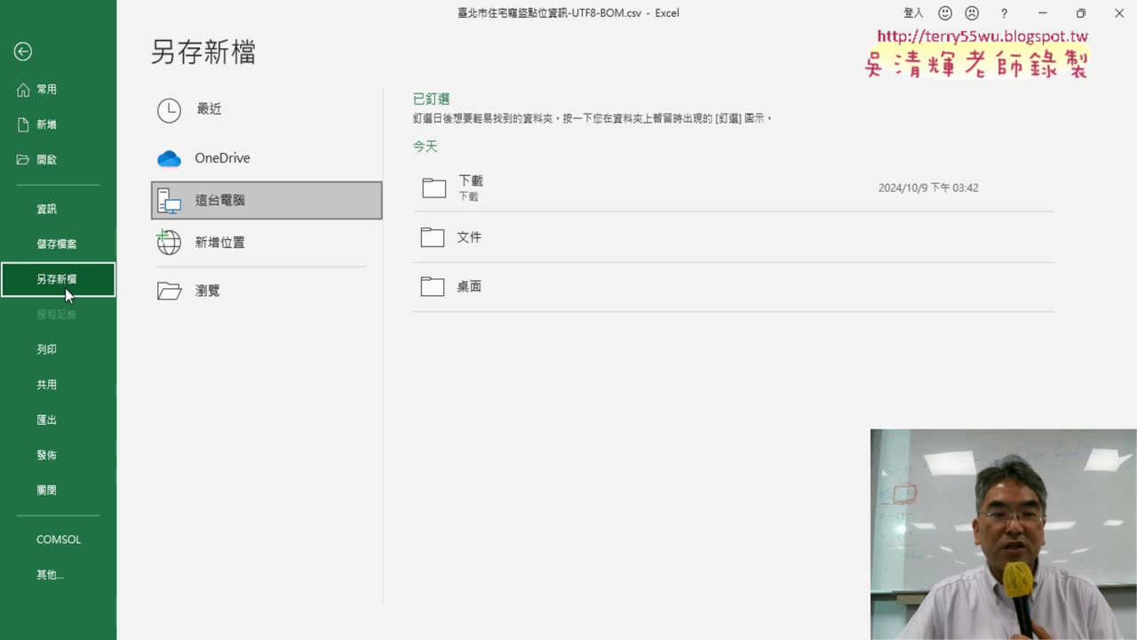
pyautogui.click(249, 300)
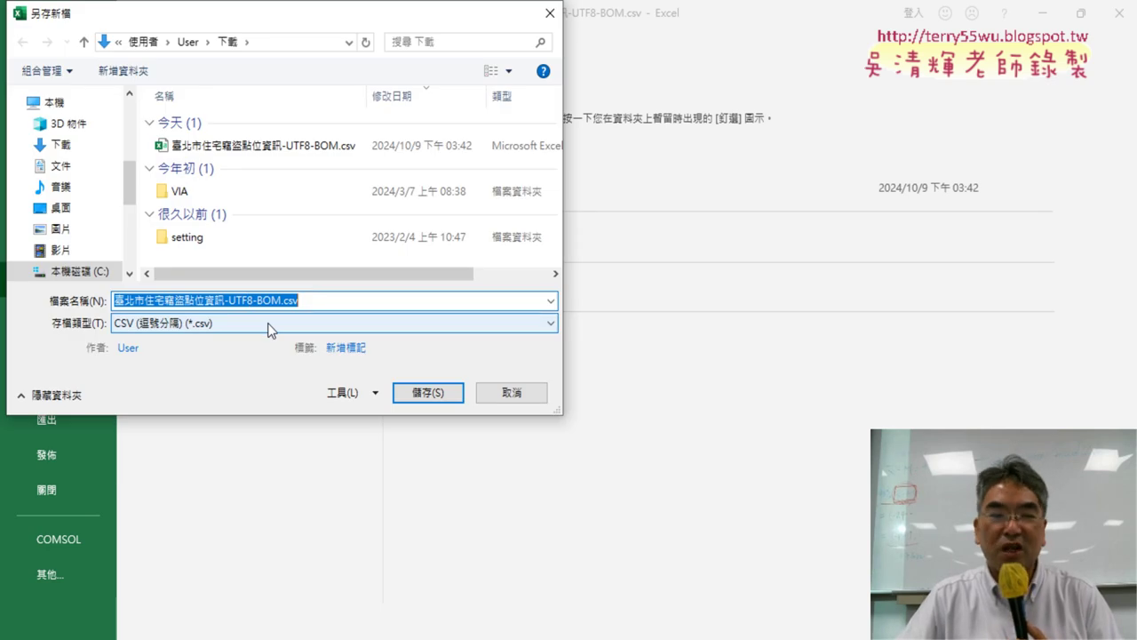
pyautogui.click(269, 327)
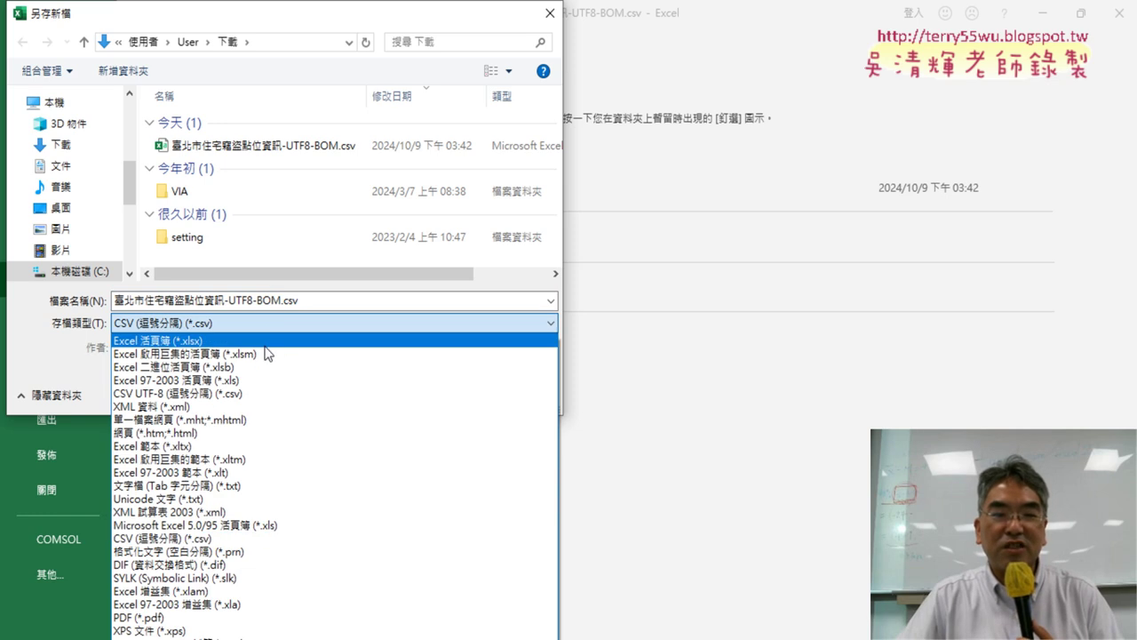
pyautogui.click(266, 355)
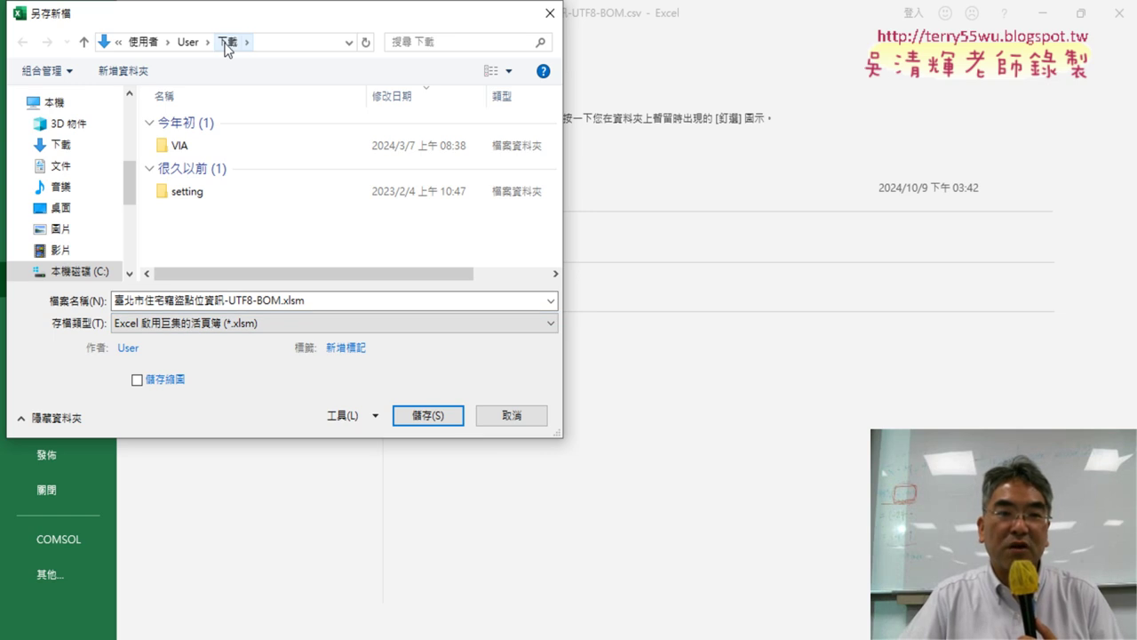
pyautogui.click(68, 213)
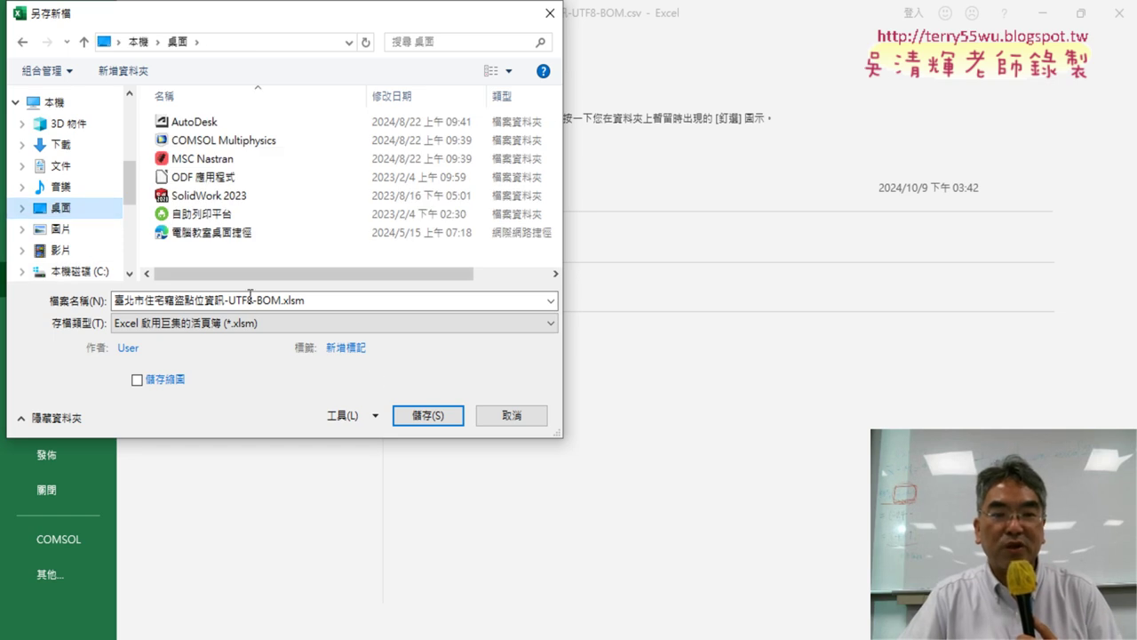
pyautogui.click(429, 415)
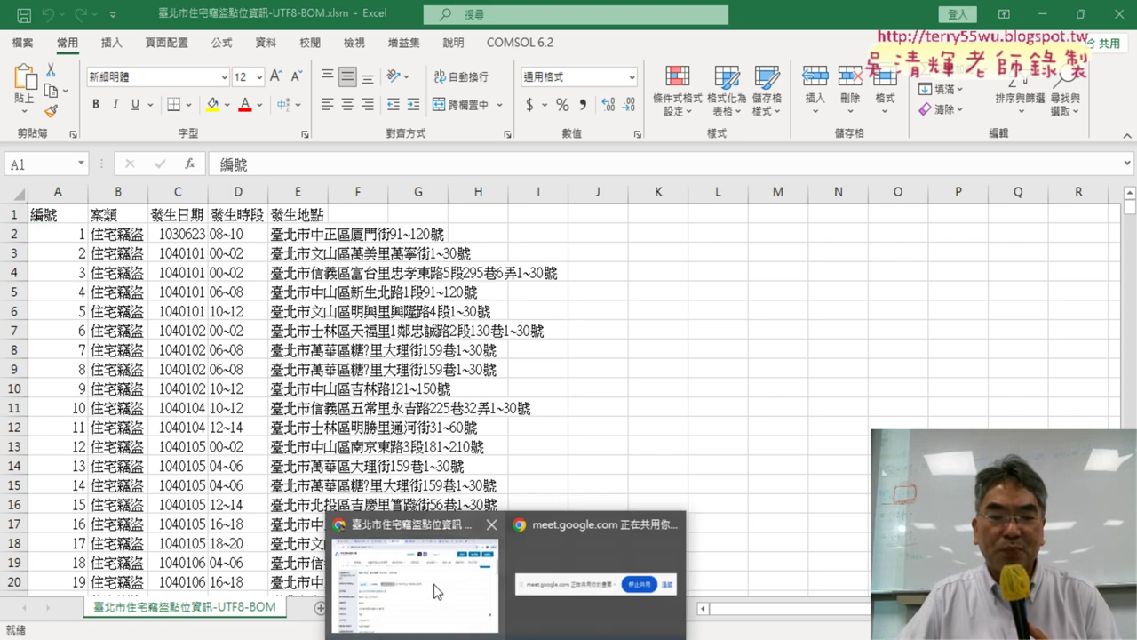
# Review question 1 on yearly burglary trends in the Google Doc, then return to Excel
pyautogui.click(434, 584)
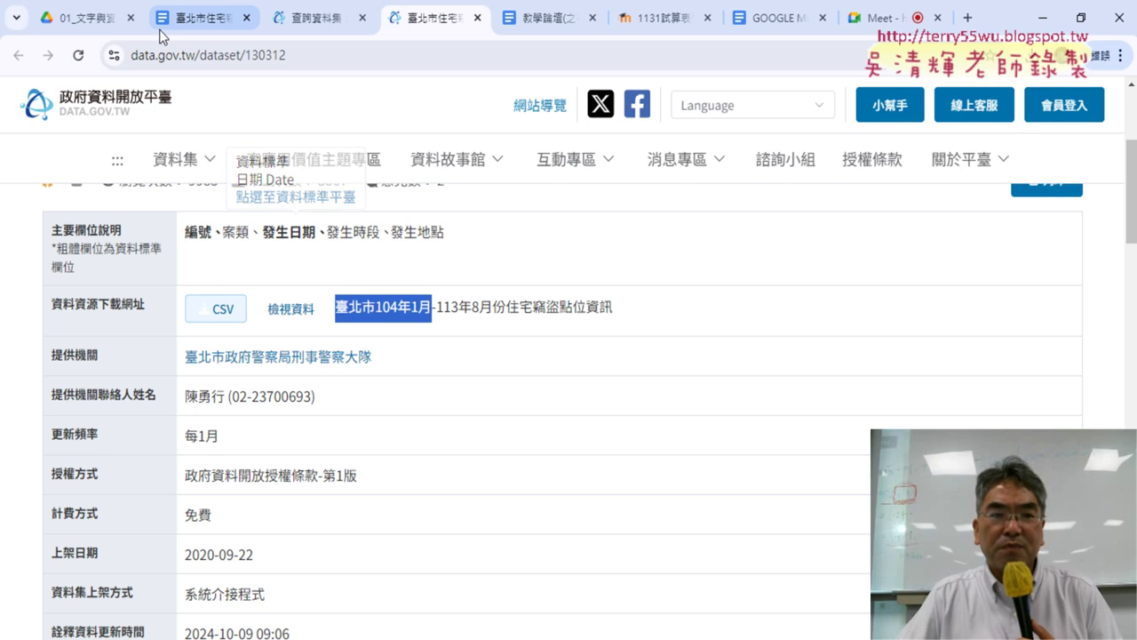
pyautogui.click(195, 21)
pyautogui.moveTo(231, 257); pyautogui.dragTo(446, 259)
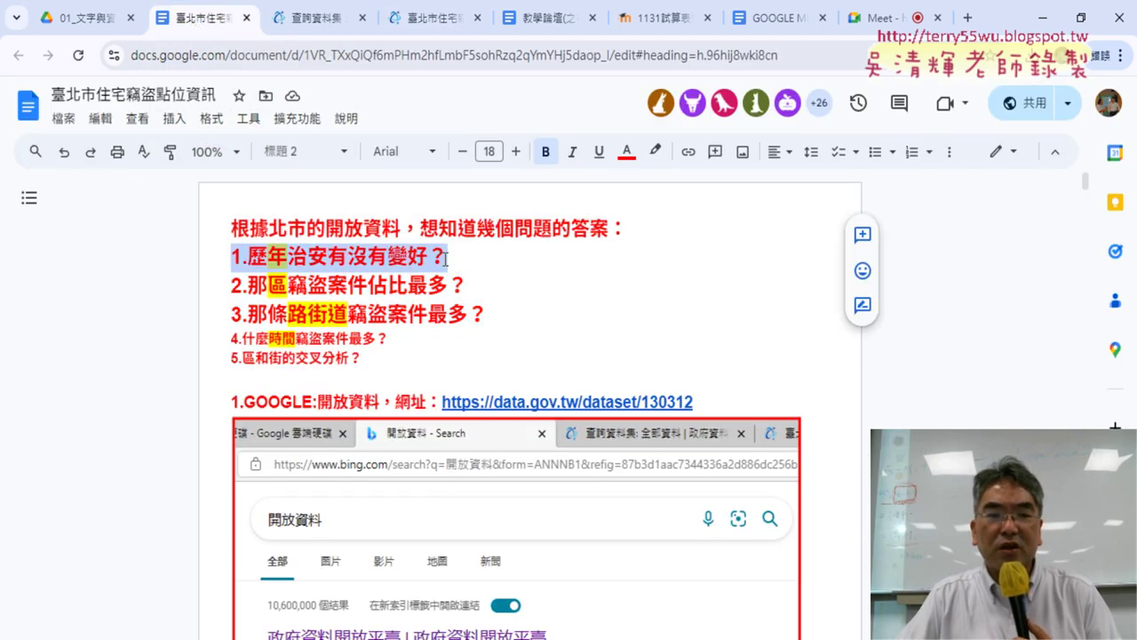
pyautogui.click(259, 267)
pyautogui.doubleClick(277, 258)
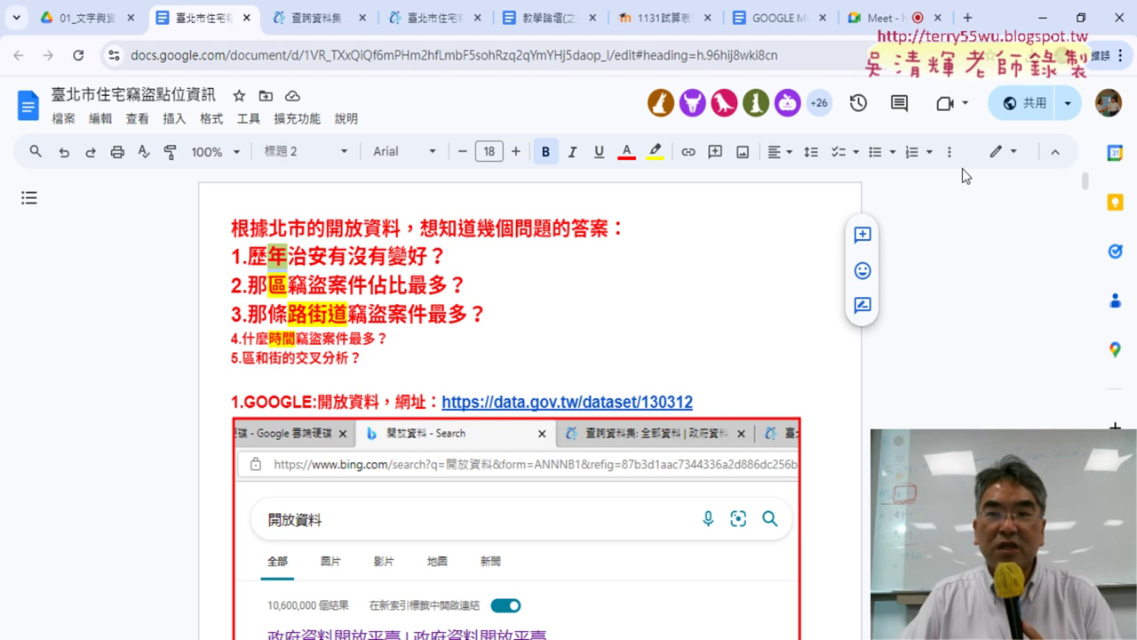
pyautogui.click(1041, 18)
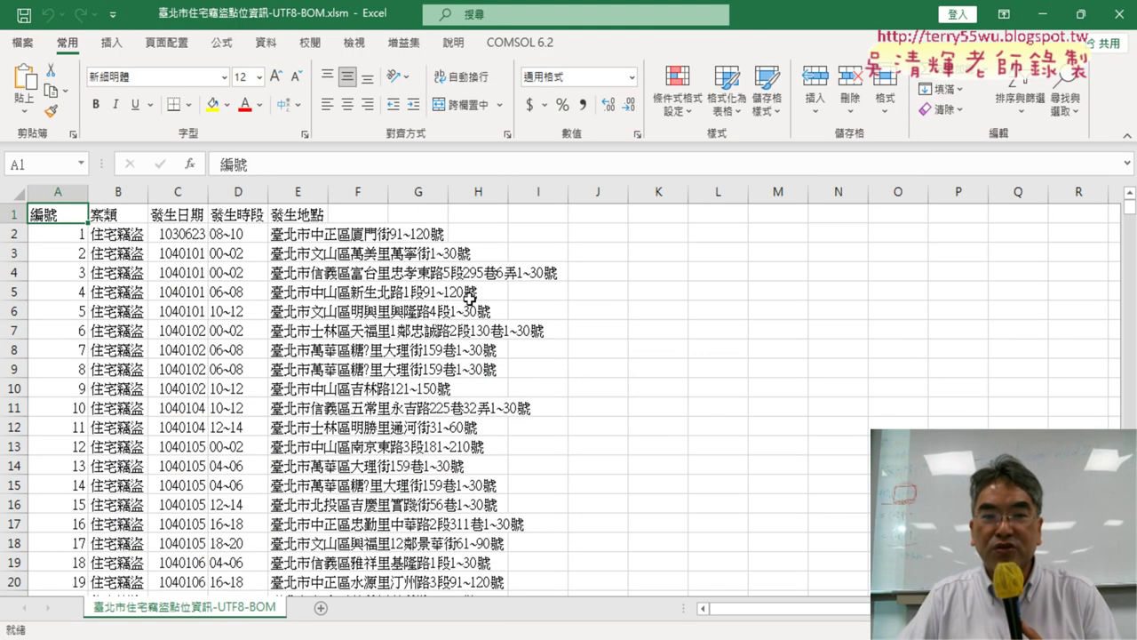
# Show the 插入 ribbon and pen-mark the 樞紐分析表 button and the 圖表 group
pyautogui.click(111, 43)
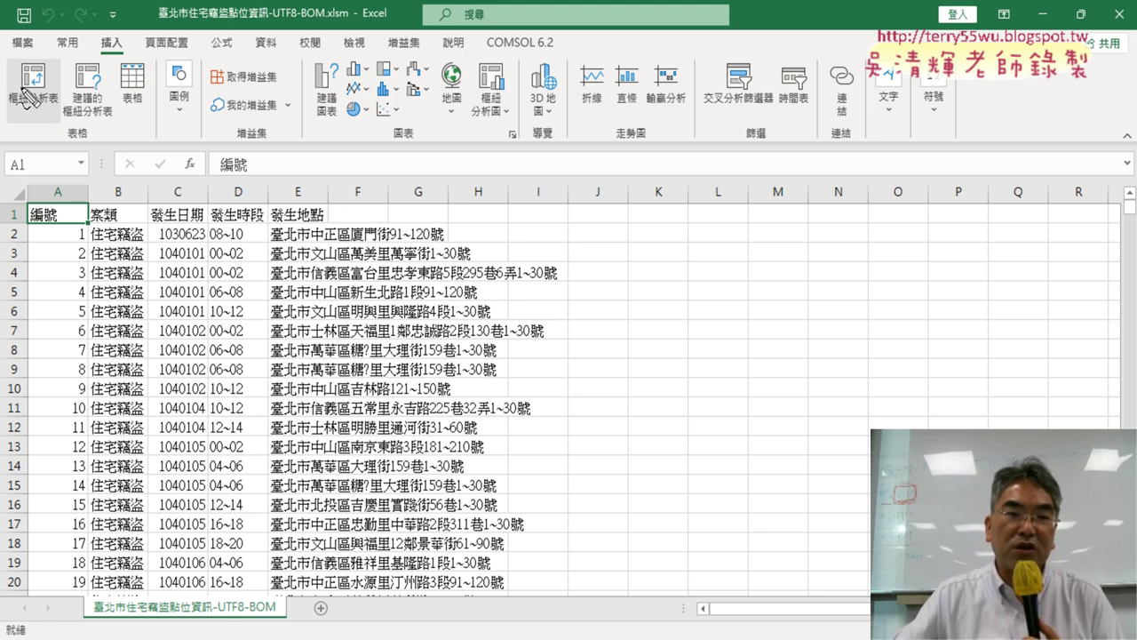
pyautogui.moveTo(142, 64); pyautogui.dragTo(146, 66)
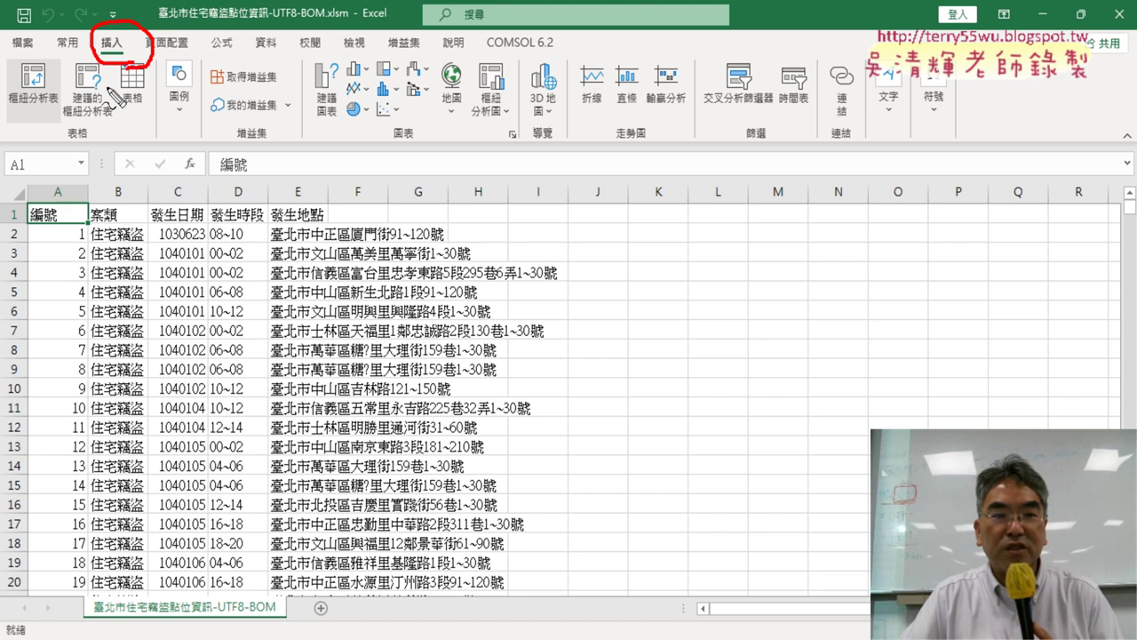
pyautogui.moveTo(46, 126)
pyautogui.mouseDown()
pyautogui.moveTo(14, 87)
pyautogui.moveTo(36, 64)
pyautogui.mouseUp()
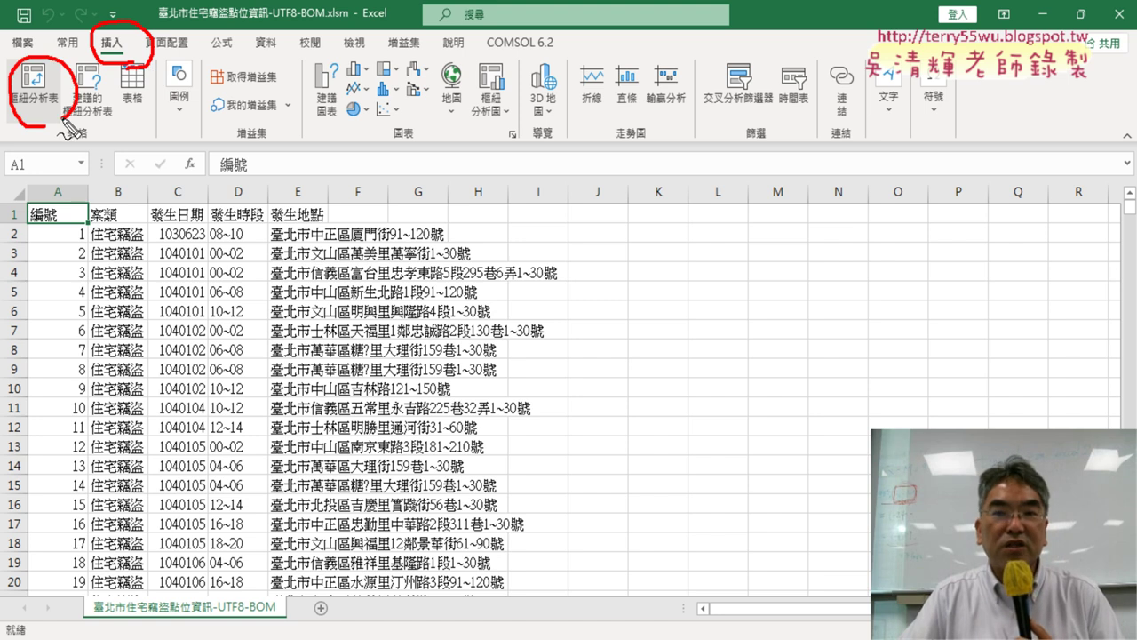
pyautogui.moveTo(480, 142); pyautogui.dragTo(444, 169)
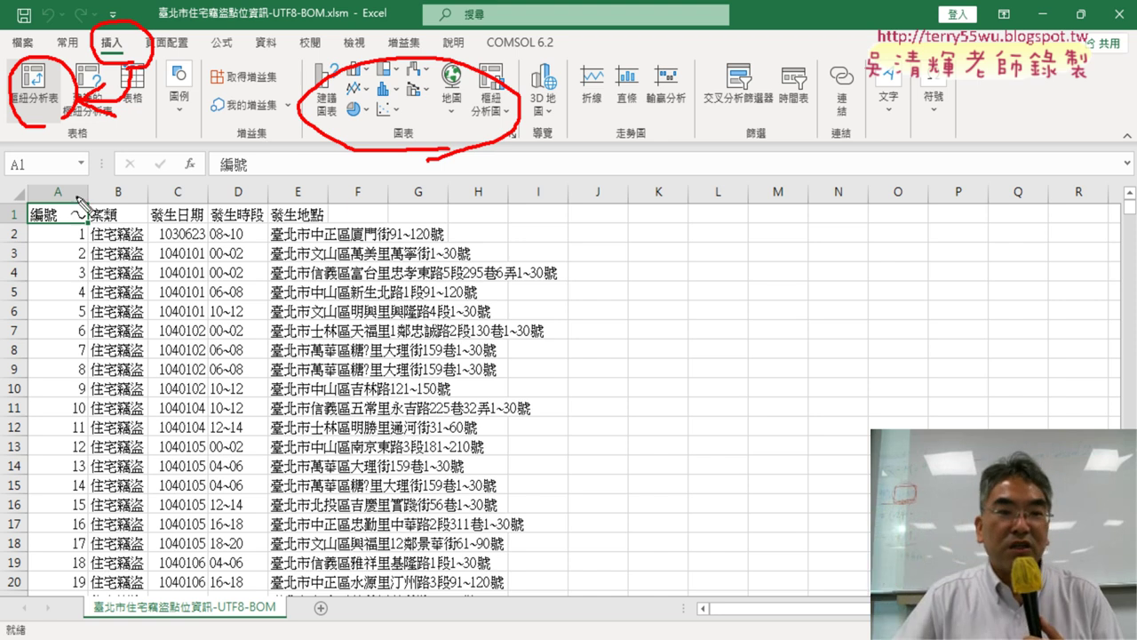
pyautogui.moveTo(25, 196)
pyautogui.mouseDown()
pyautogui.moveTo(31, 229)
pyautogui.moveTo(364, 218)
pyautogui.mouseUp()
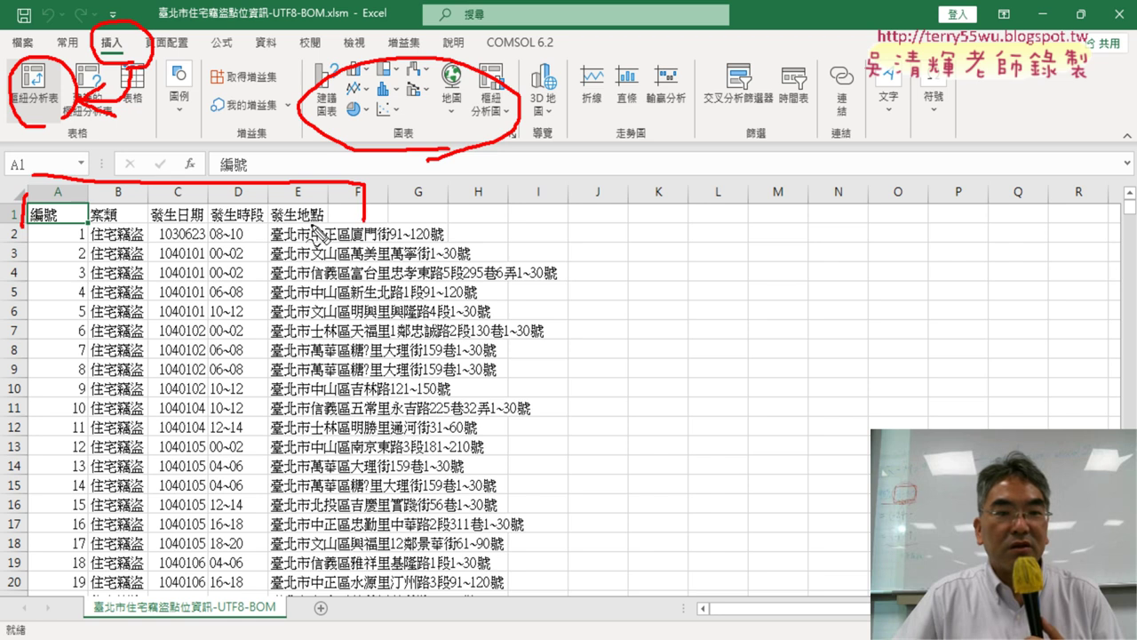
pyautogui.moveTo(26, 229); pyautogui.dragTo(346, 234)
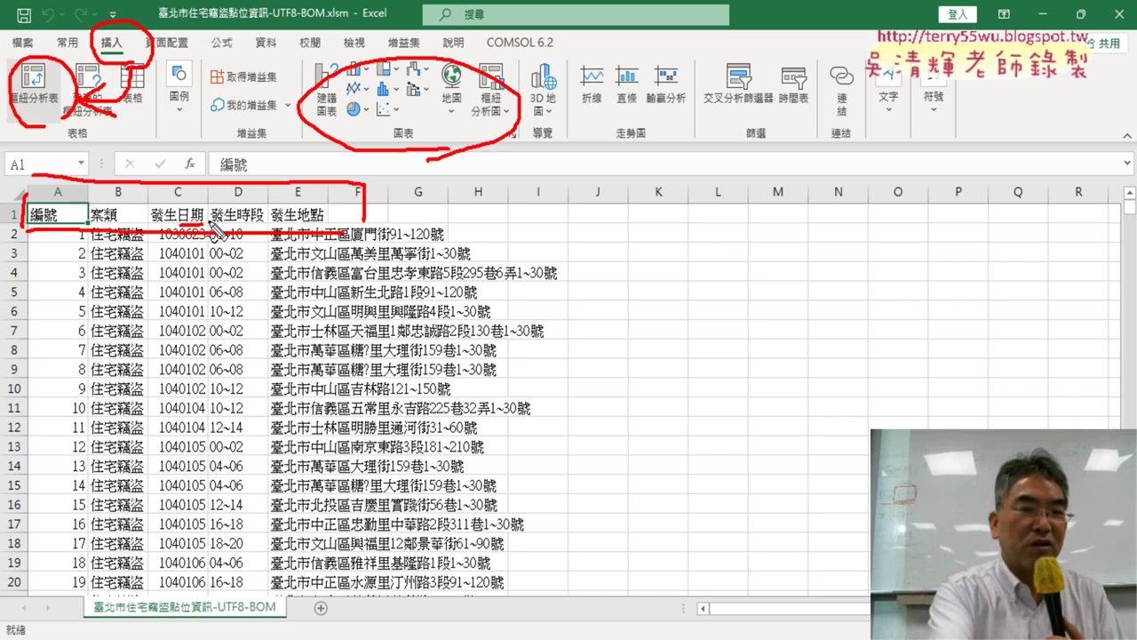
pyautogui.press('Escape')
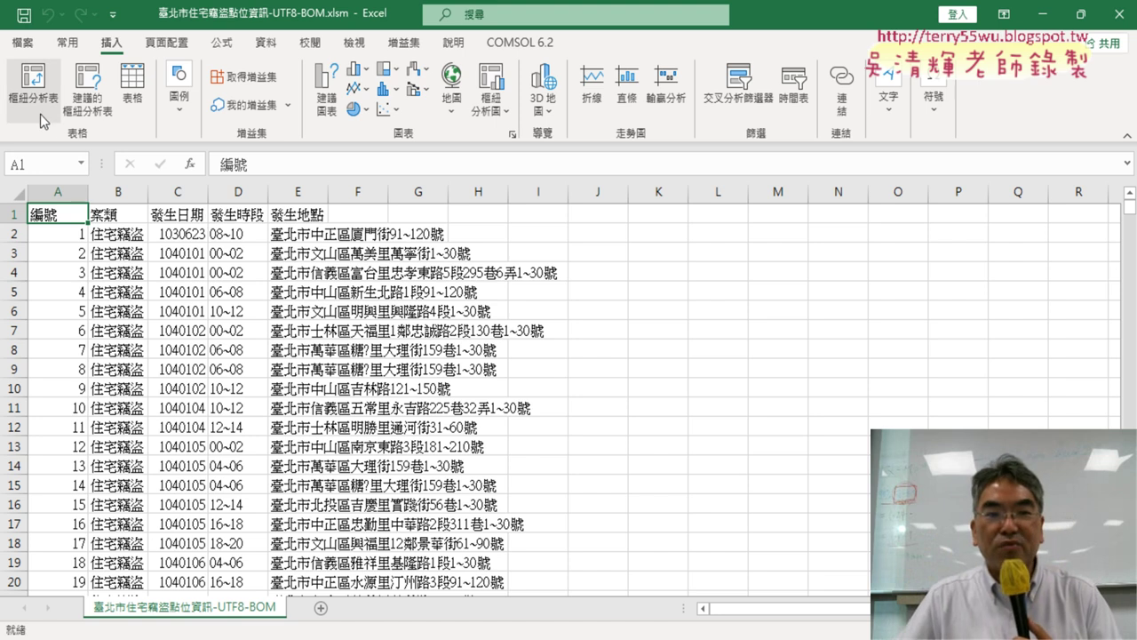
# Insert an empty column D before 發生時段 and select D1 for its heading
pyautogui.click(172, 195)
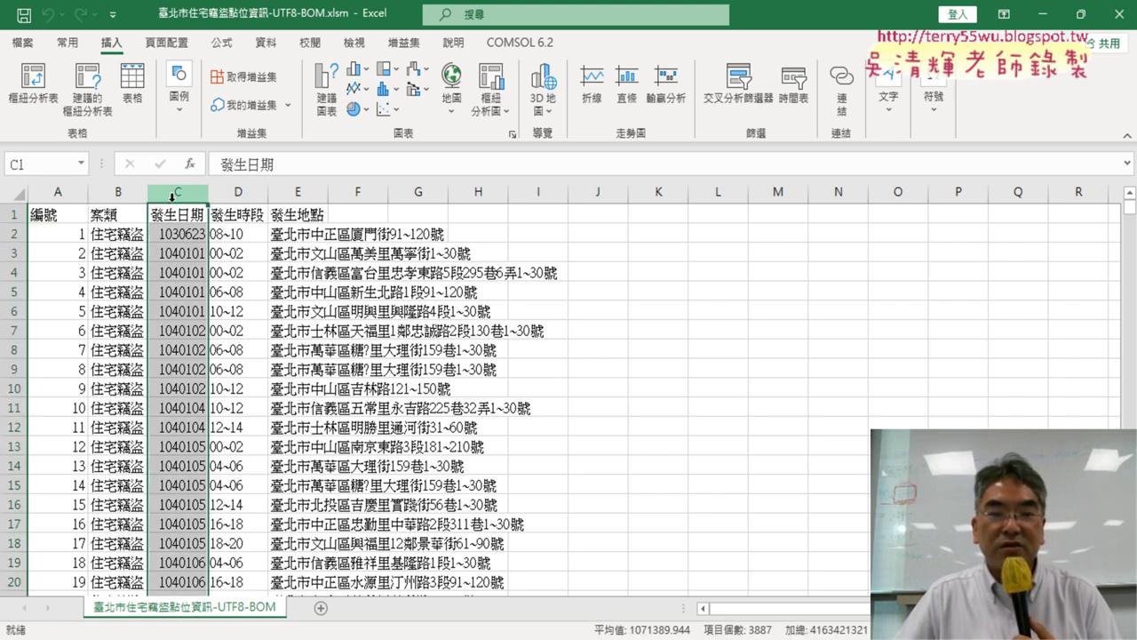
pyautogui.click(236, 193)
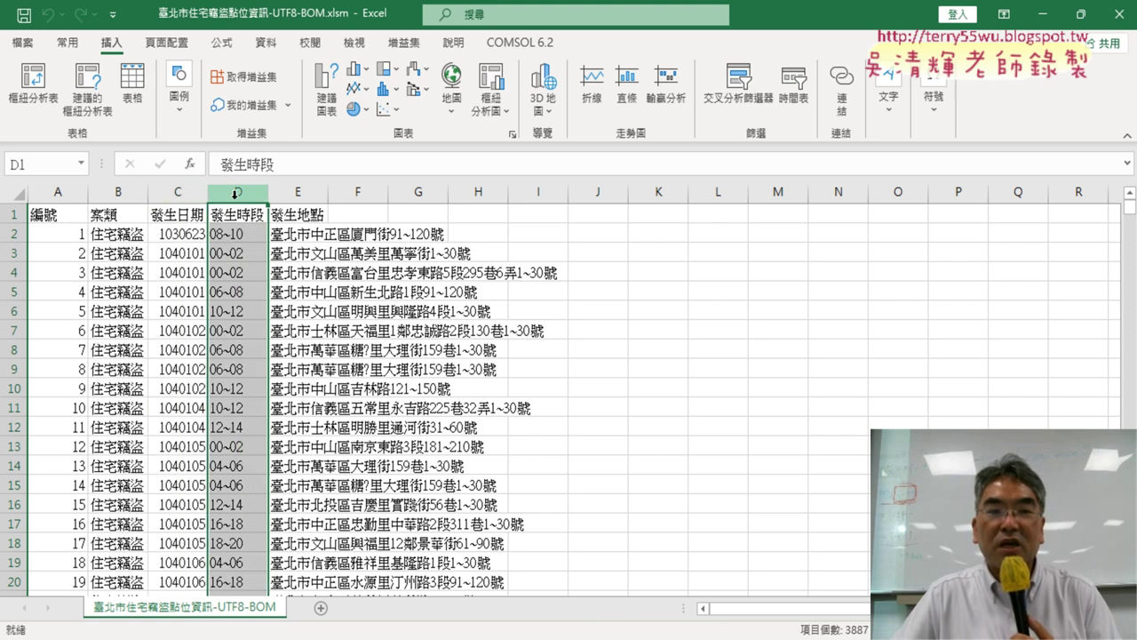
pyautogui.rightClick(237, 193)
pyautogui.click(276, 240)
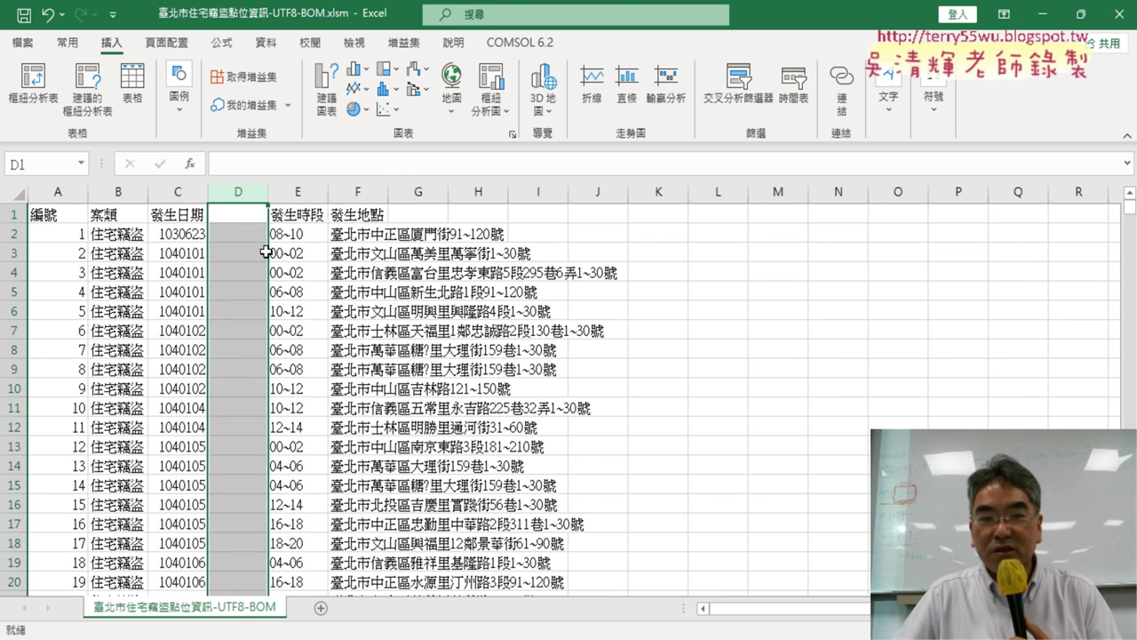
pyautogui.click(246, 216)
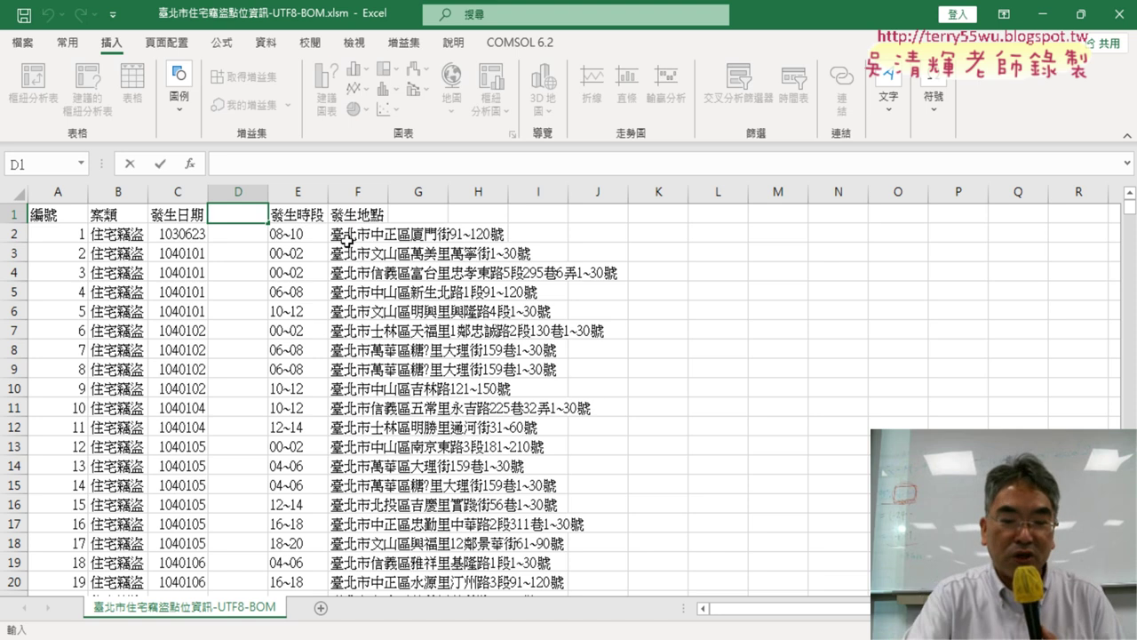
pyautogui.write('ㄙ')
pyautogui.press('BackSpace')
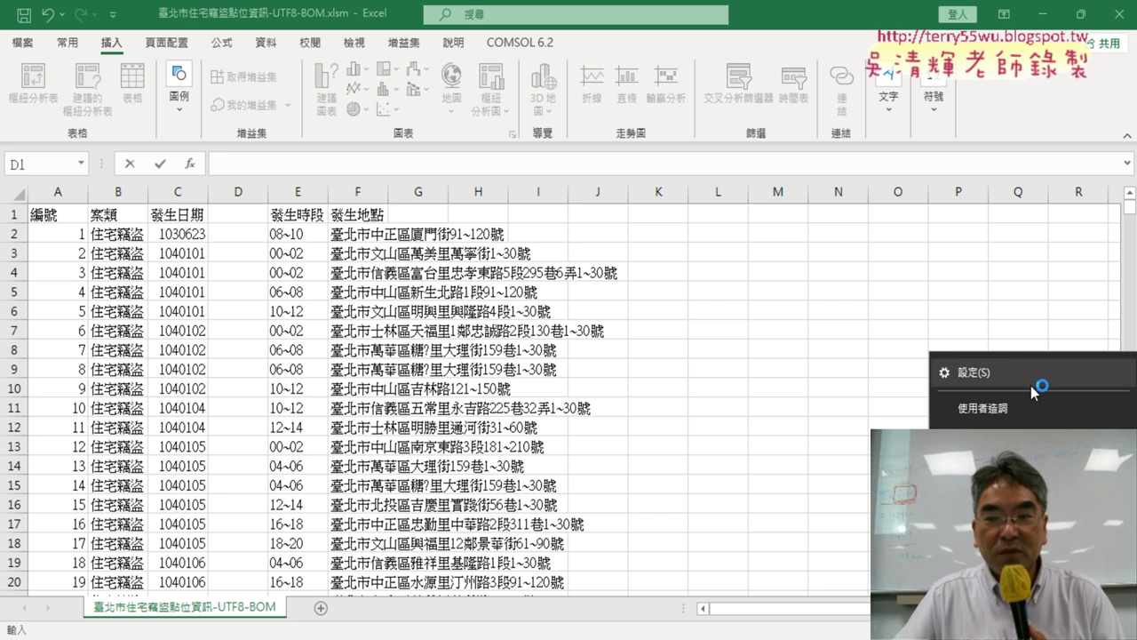
# Set the Chinese input method's keyboard layout to 倚天注音
pyautogui.click(945, 374)
pyautogui.click(102, 189)
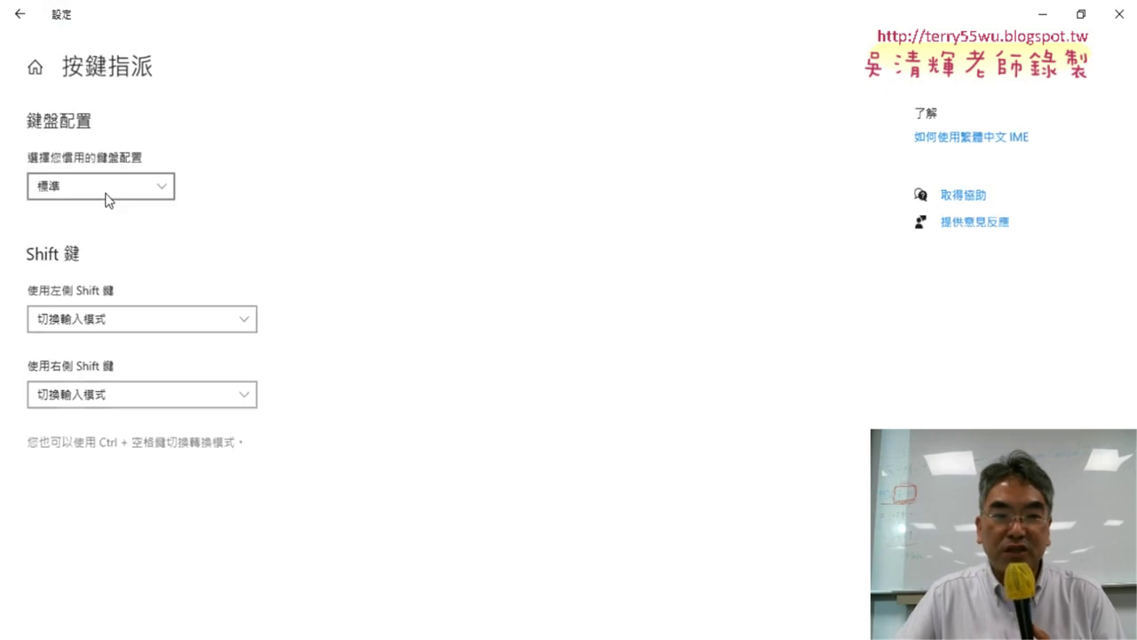
pyautogui.click(108, 179)
pyautogui.click(101, 242)
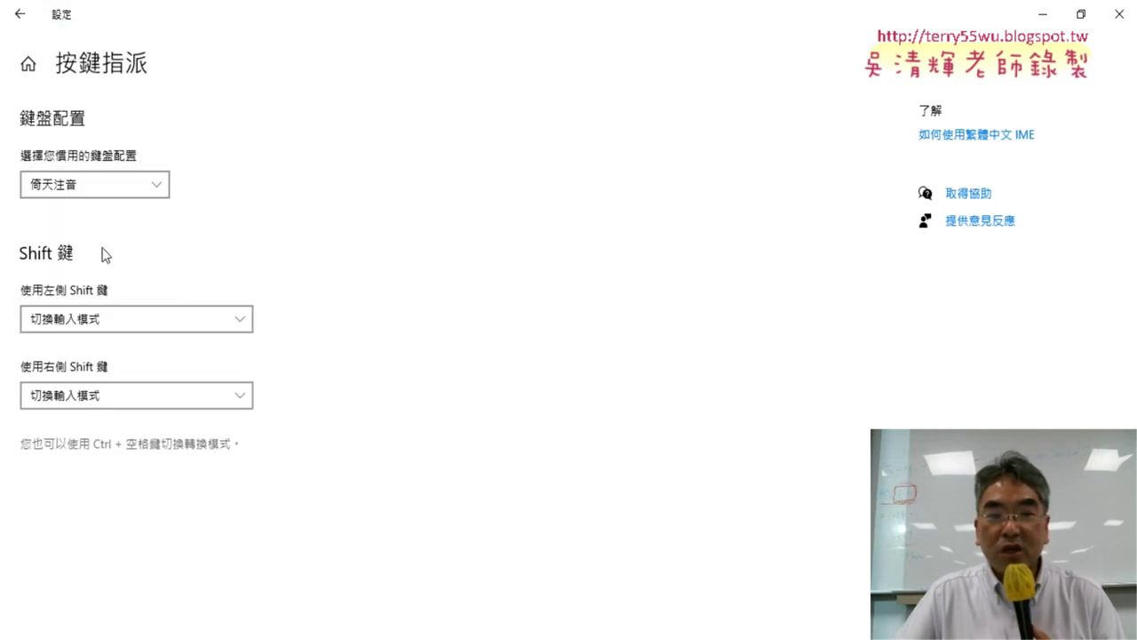
pyautogui.click(1117, 14)
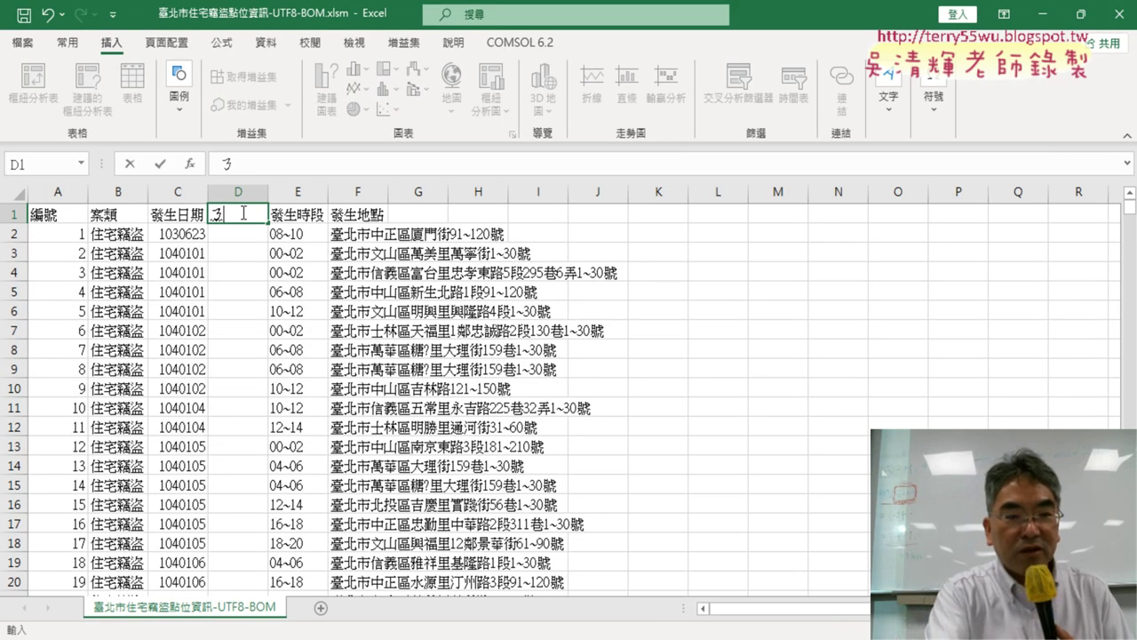
# Enter the heading 年 in cell D1 using the Zhuyin IME
pyautogui.write('ne82')
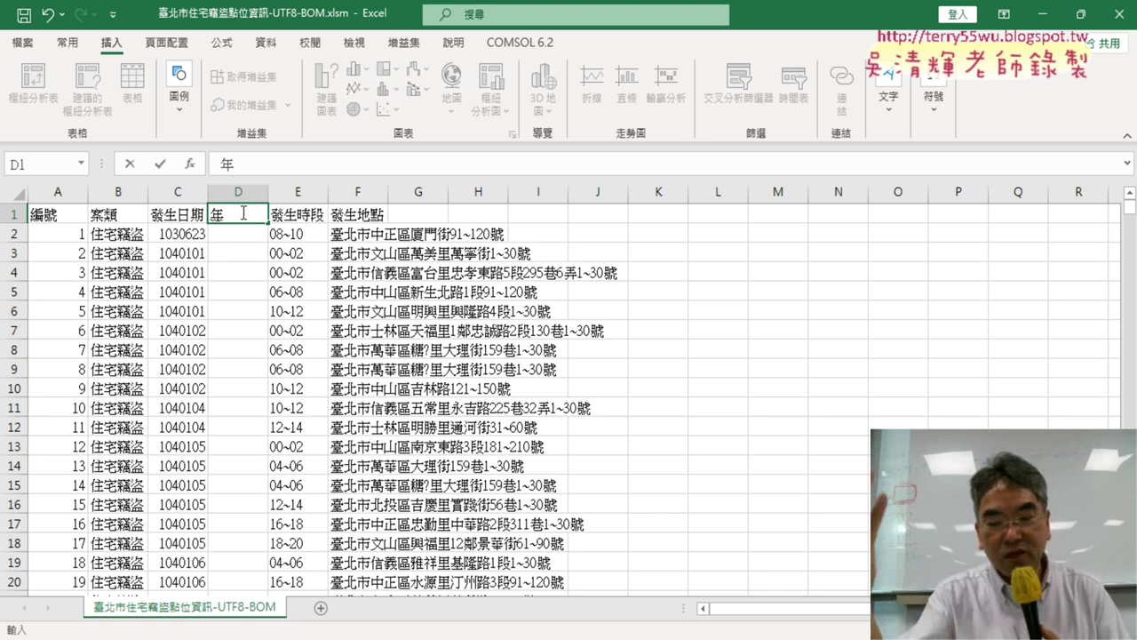
pyautogui.press('Return')
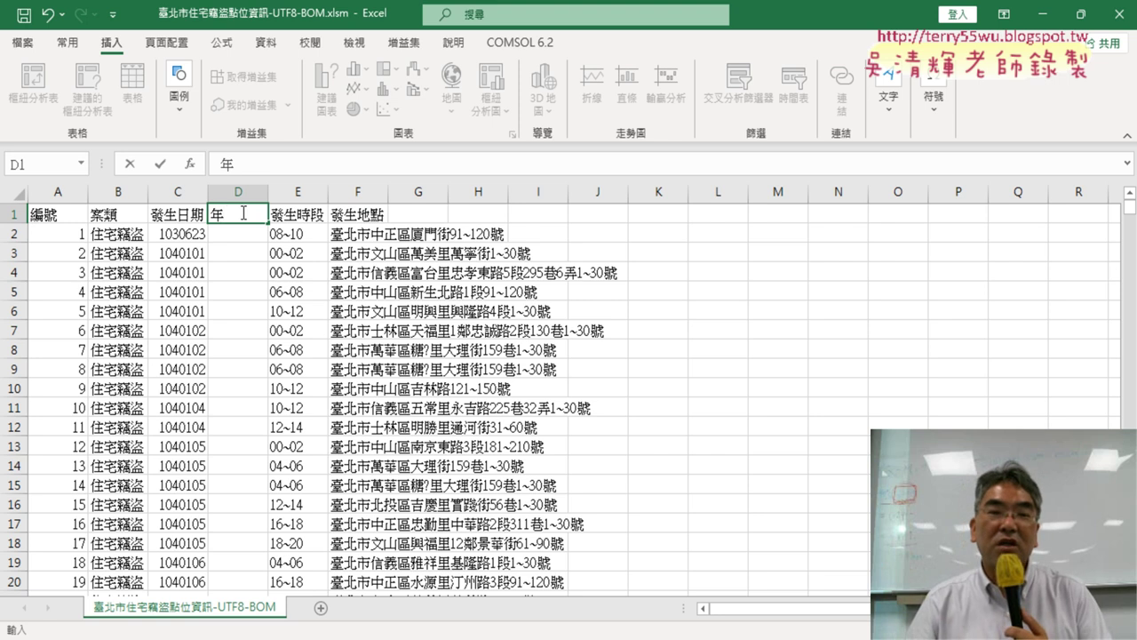
pyautogui.click(246, 231)
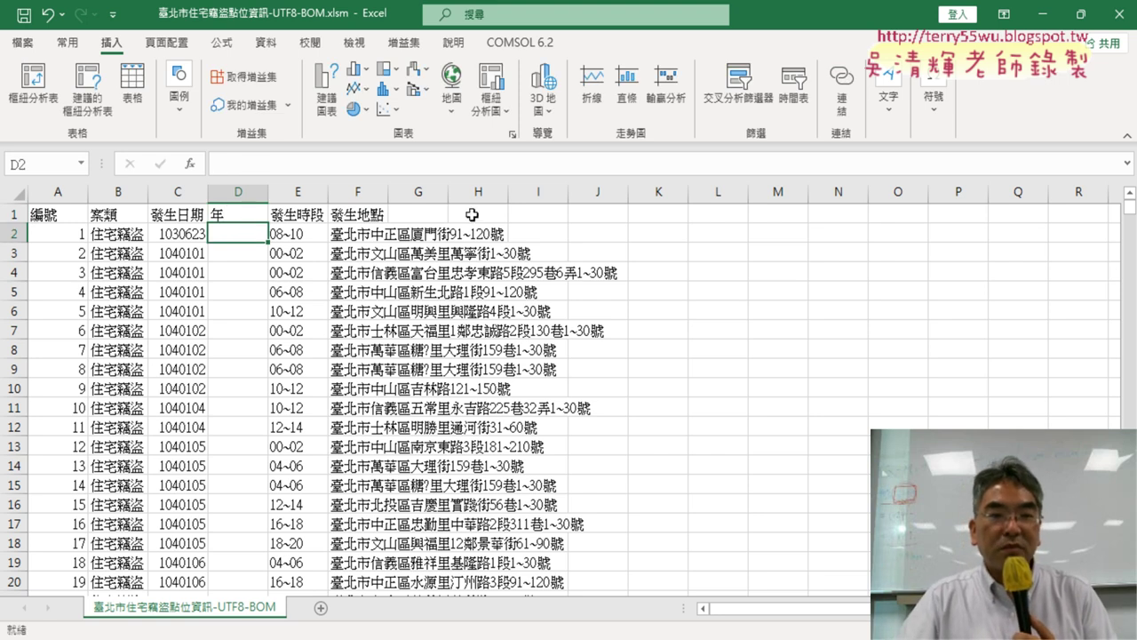
# Select the date column C and scroll through its dates
pyautogui.click(194, 185)
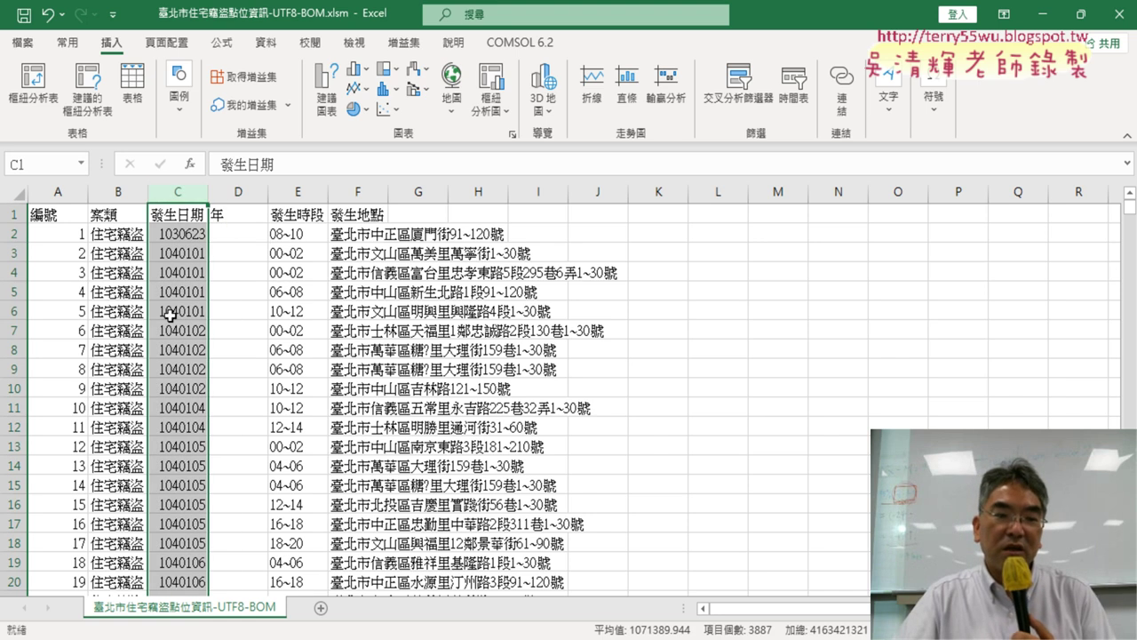
pyautogui.scroll(-9, 191, 314)
pyautogui.scroll(-9, 182, 311)
pyautogui.scroll(-9, 181, 316)
pyautogui.scroll(-5, 181, 315)
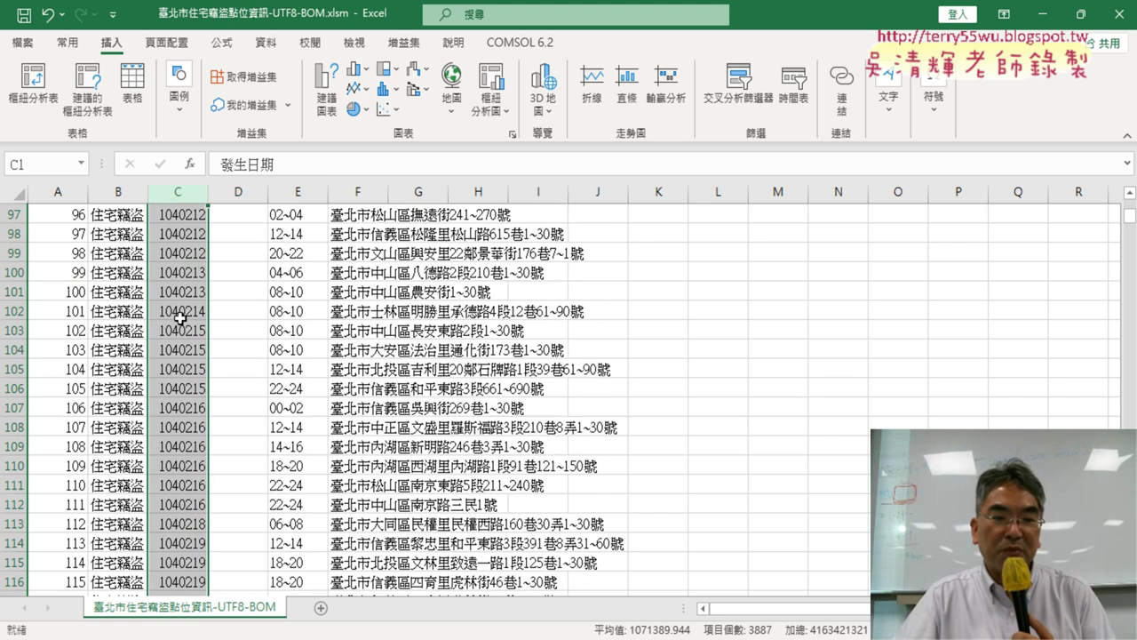
pyautogui.scroll(7, 181, 318)
pyautogui.scroll(6, 180, 320)
pyautogui.scroll(8, 179, 322)
# For cell D2, choose the LEFT function from the Text category in Insert Function
pyautogui.scroll(8, 180, 321)
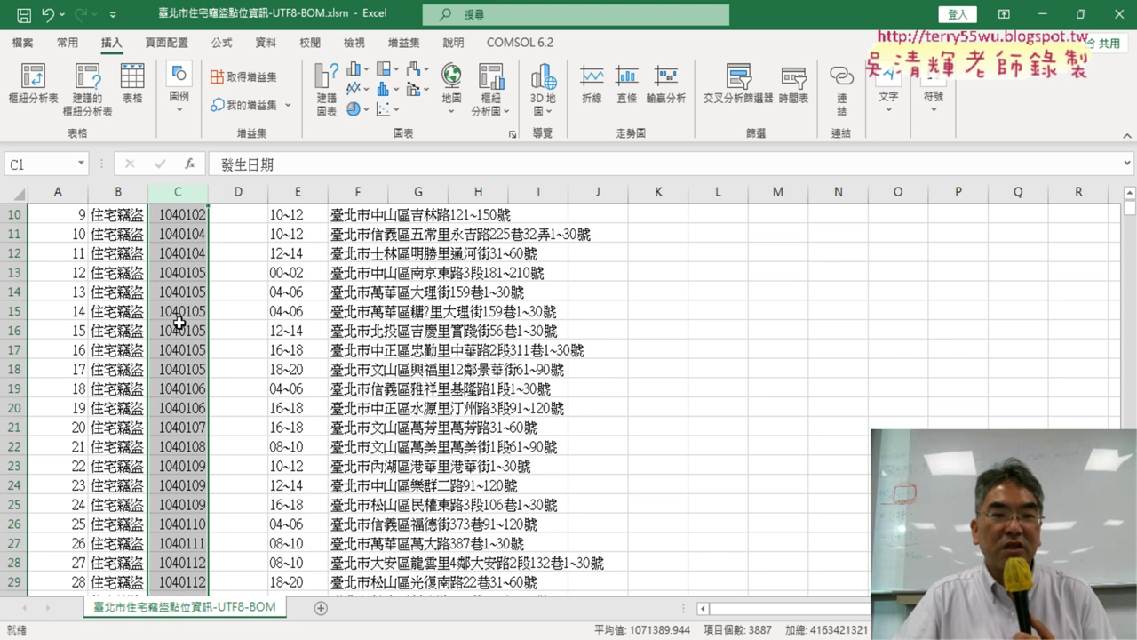
pyautogui.scroll(3, 187, 306)
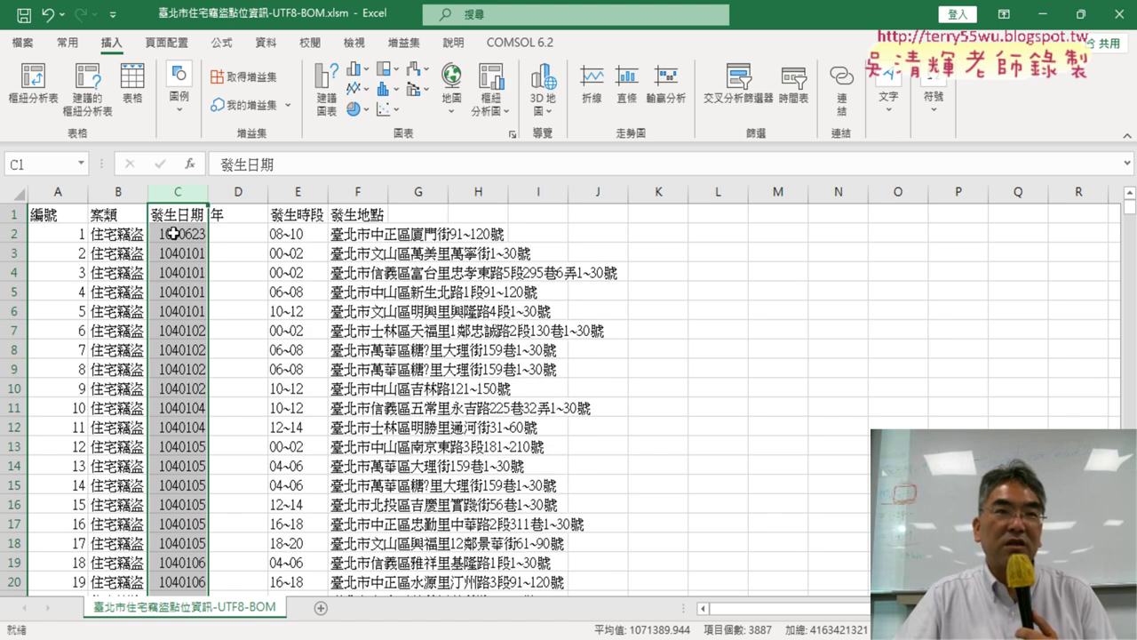
pyautogui.click(254, 235)
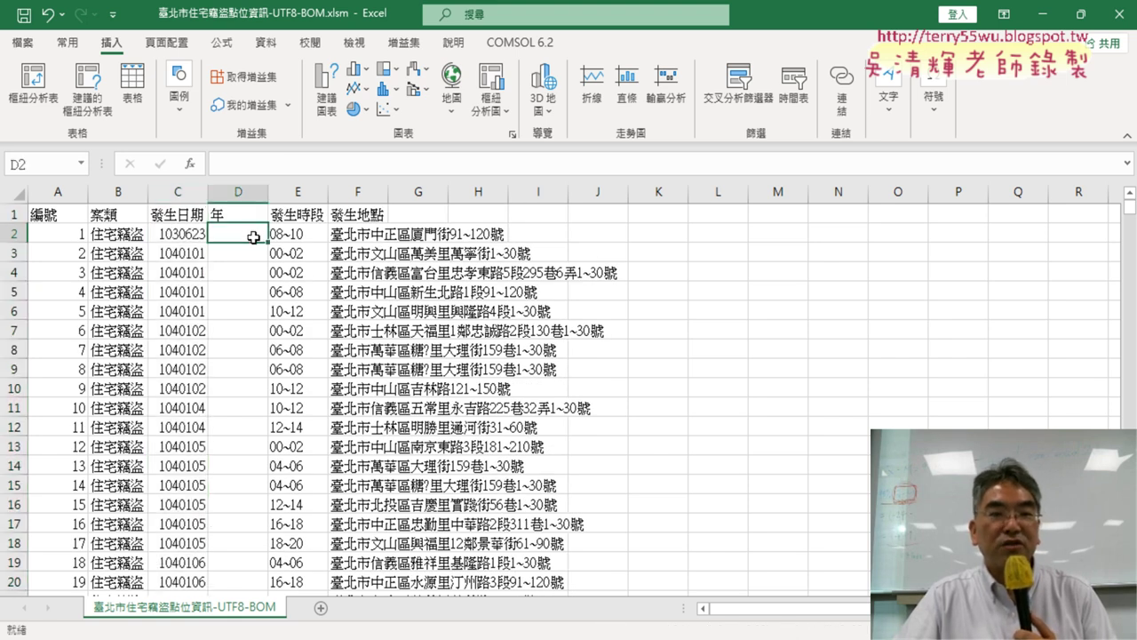
pyautogui.click(192, 164)
pyautogui.moveTo(395, 263); pyautogui.dragTo(803, 99)
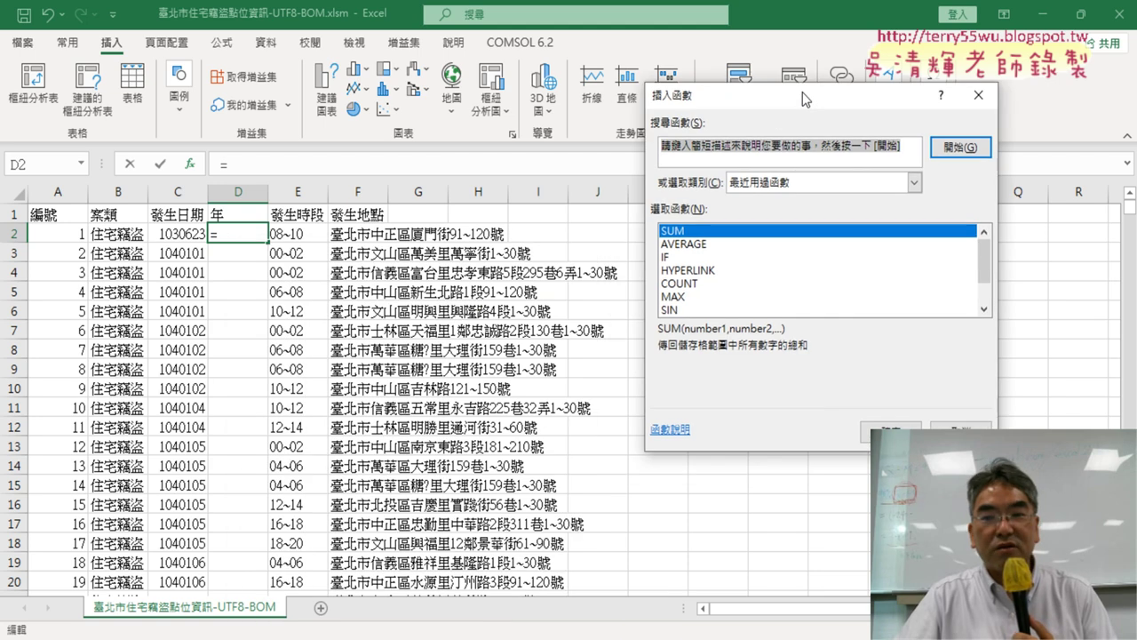
pyautogui.click(913, 182)
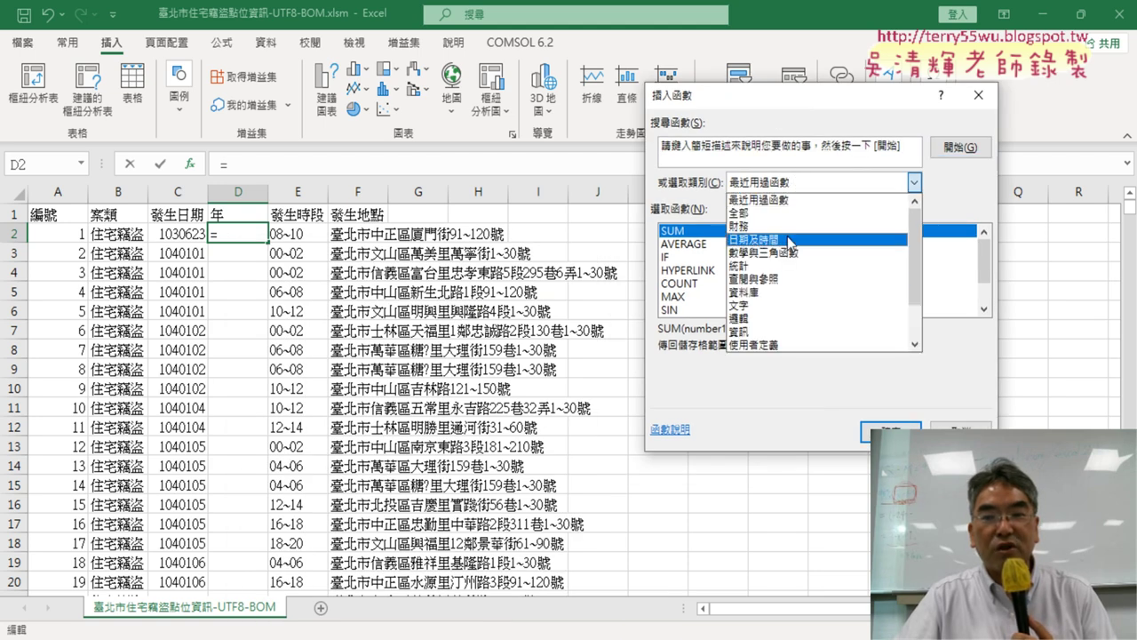
pyautogui.click(782, 305)
pyautogui.scroll(-1, 782, 293)
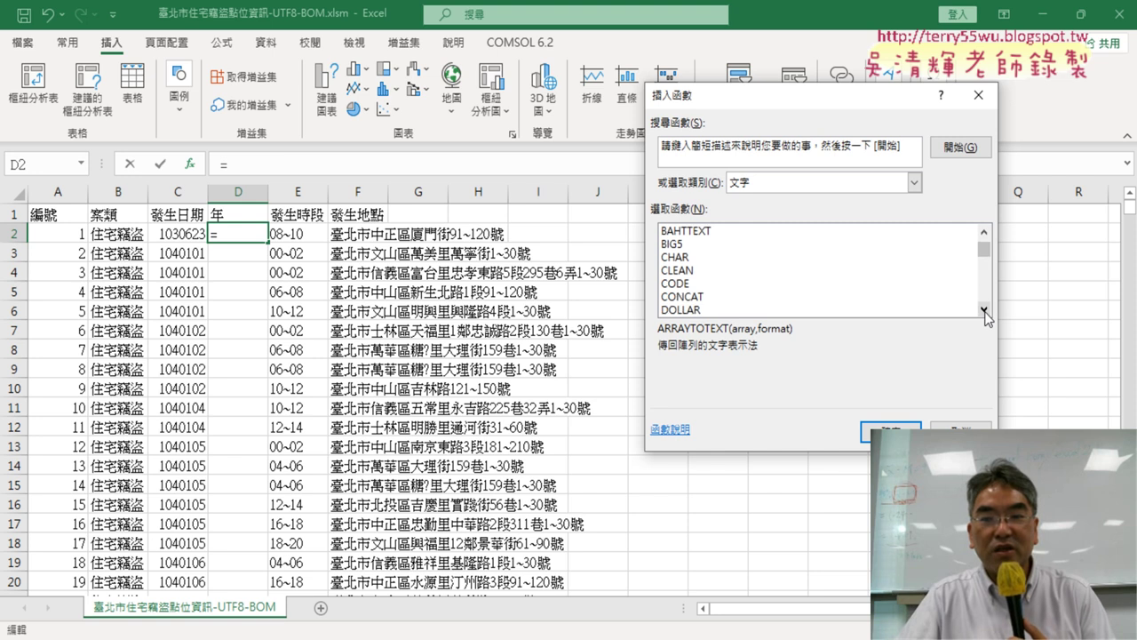
pyautogui.scroll(-1, 782, 293)
pyautogui.scroll(-1, 782, 294)
pyautogui.scroll(-1, 783, 296)
pyautogui.click(782, 283)
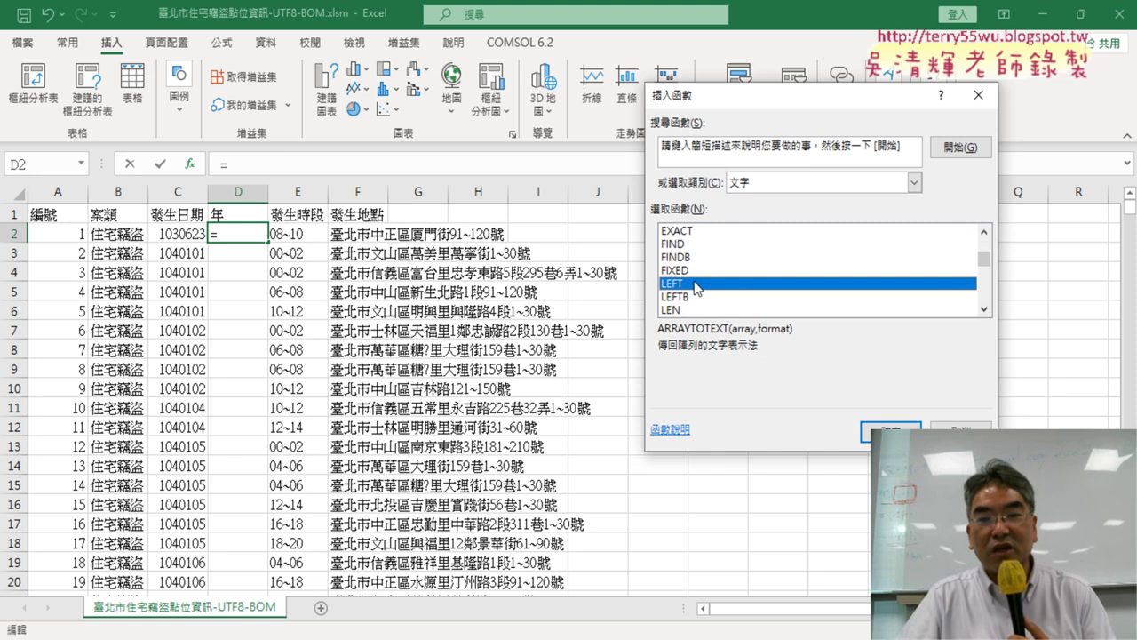
pyautogui.doubleClick(782, 282)
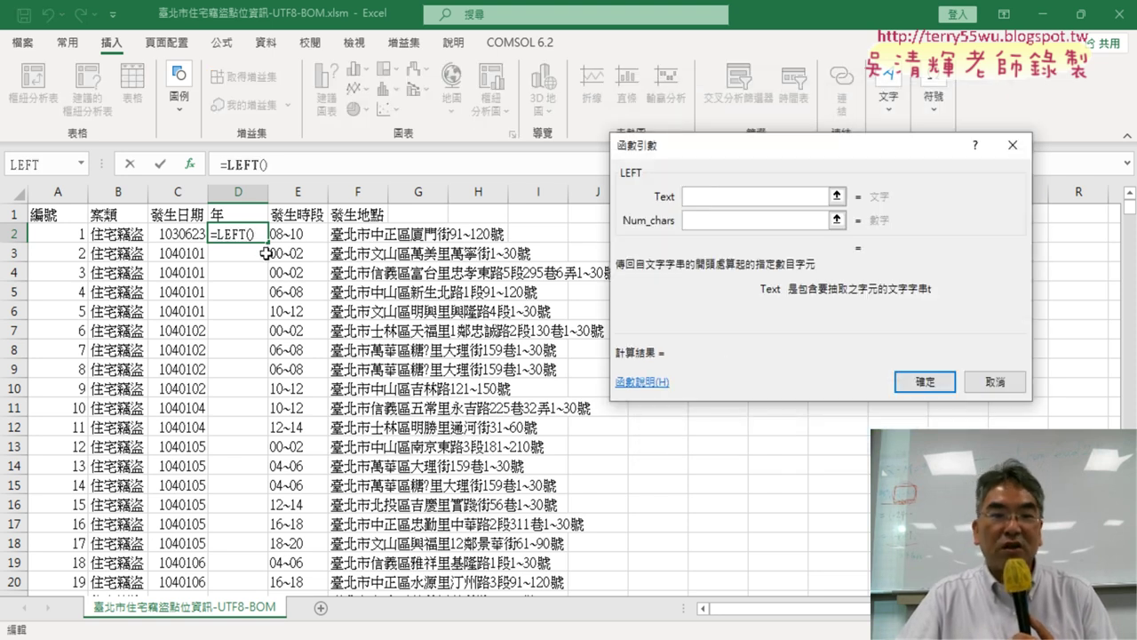
# Set LEFT's Text to C2 and Num_chars to 3, giving =LEFT(C2,3) showing 103
pyautogui.click(172, 233)
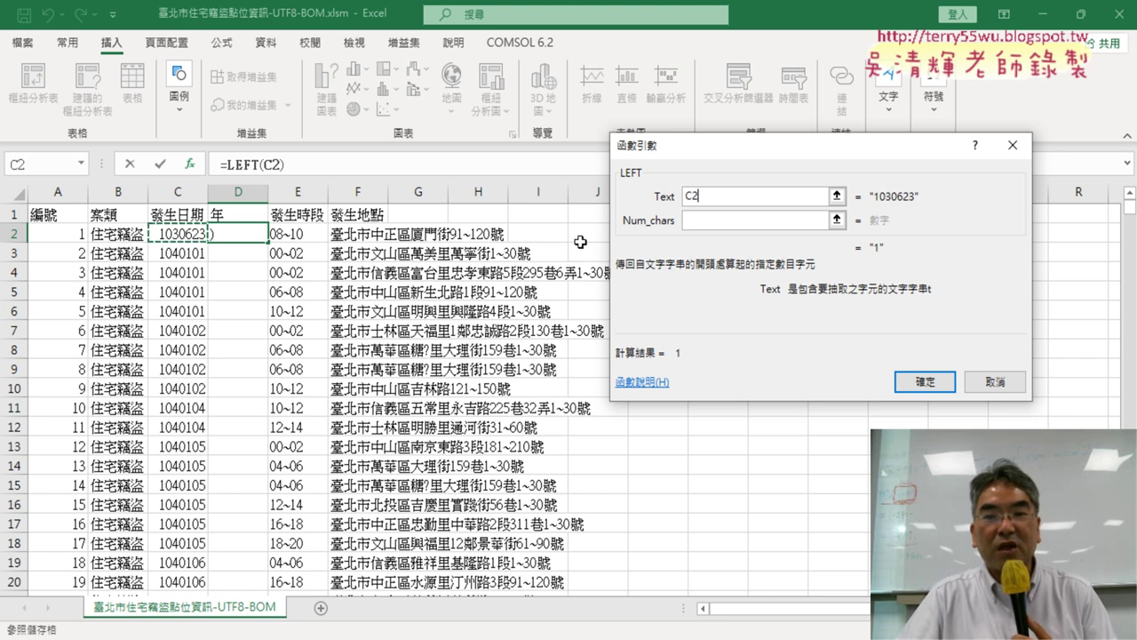
pyautogui.click(708, 224)
pyautogui.write('3')
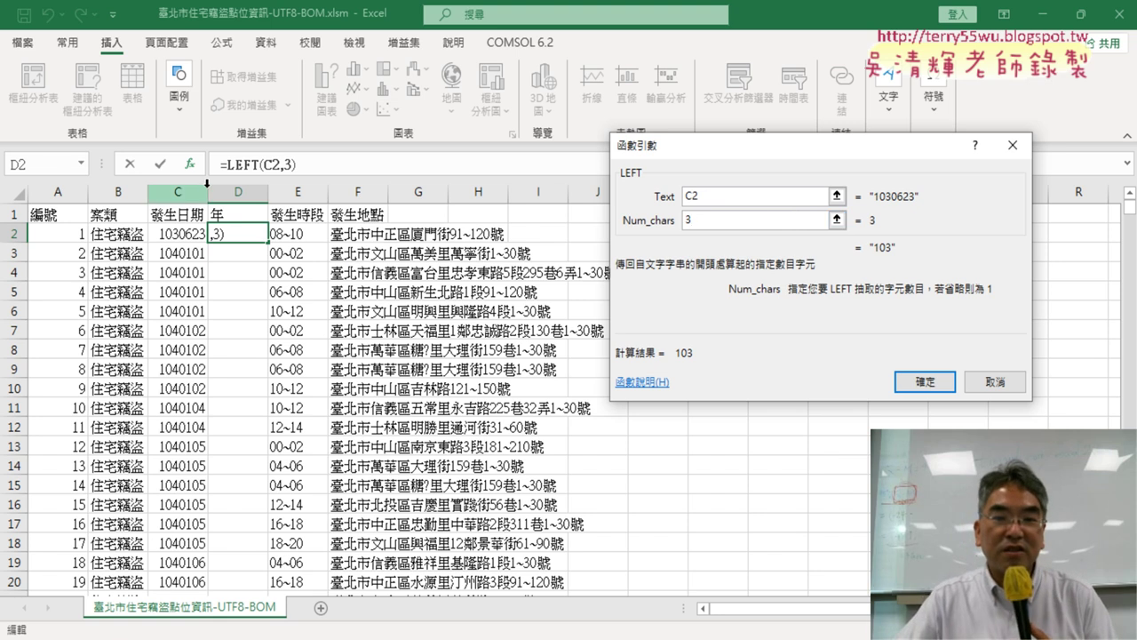
pyautogui.click(925, 381)
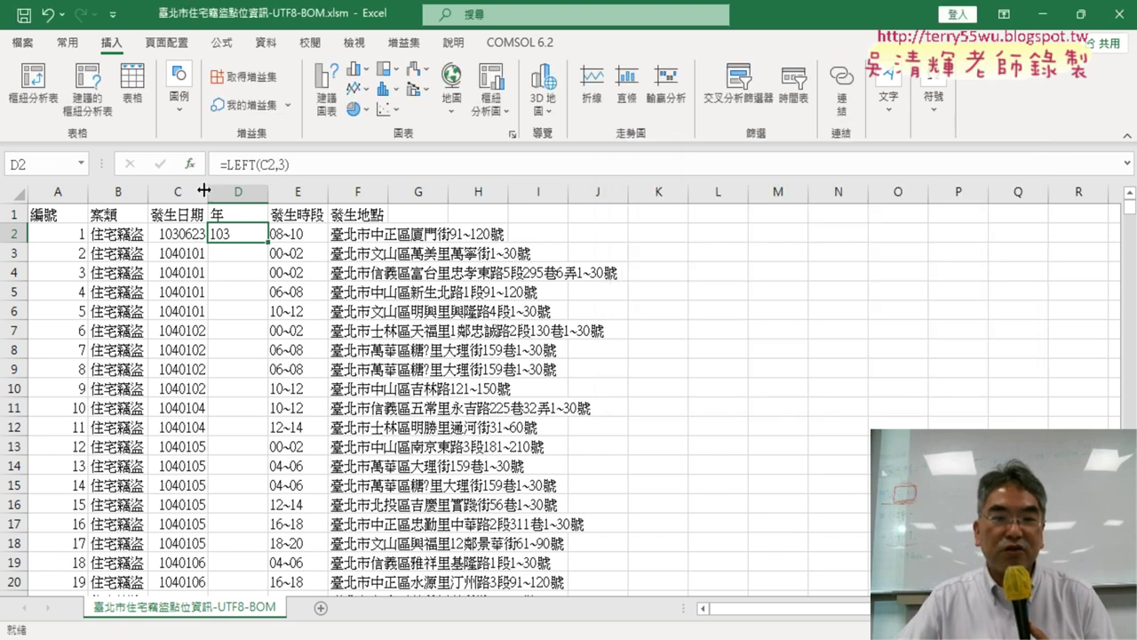
# Widen columns C and D and fill the =LEFT(C2,3) year formula down column D
pyautogui.moveTo(208, 192); pyautogui.dragTo(243, 195)
pyautogui.click(211, 191)
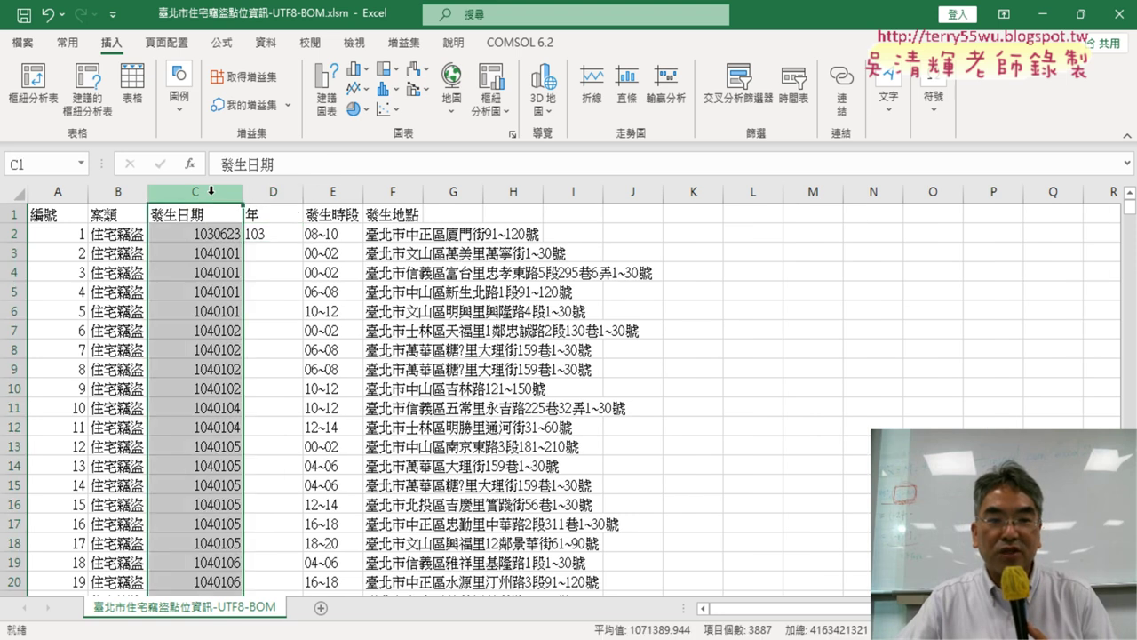
pyautogui.click(215, 233)
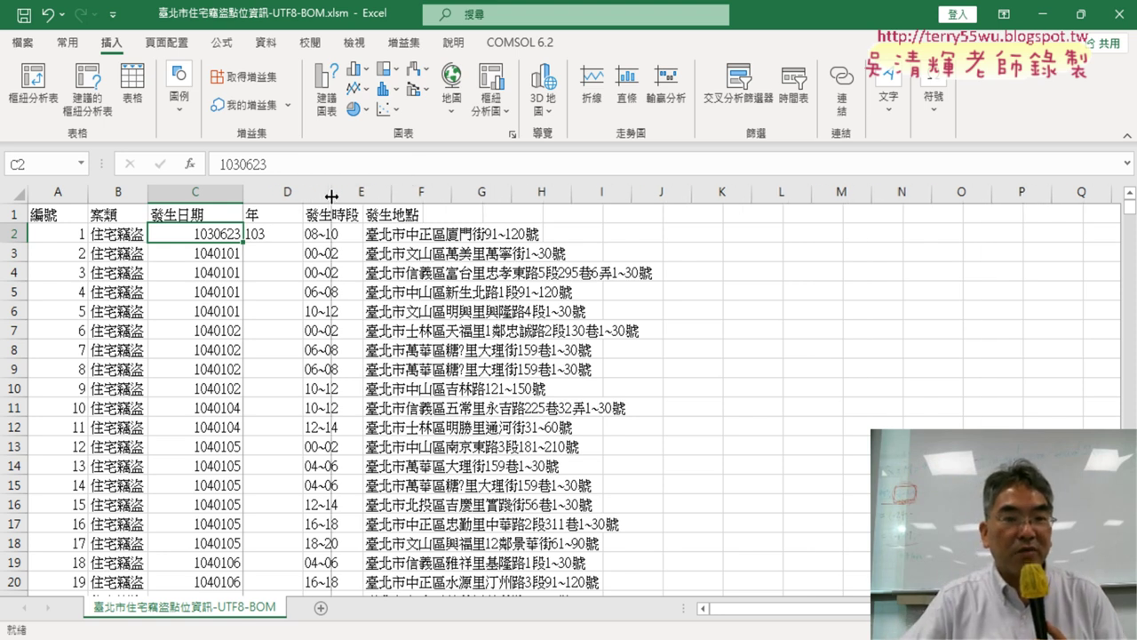
pyautogui.moveTo(304, 197); pyautogui.dragTo(332, 196)
pyautogui.click(277, 233)
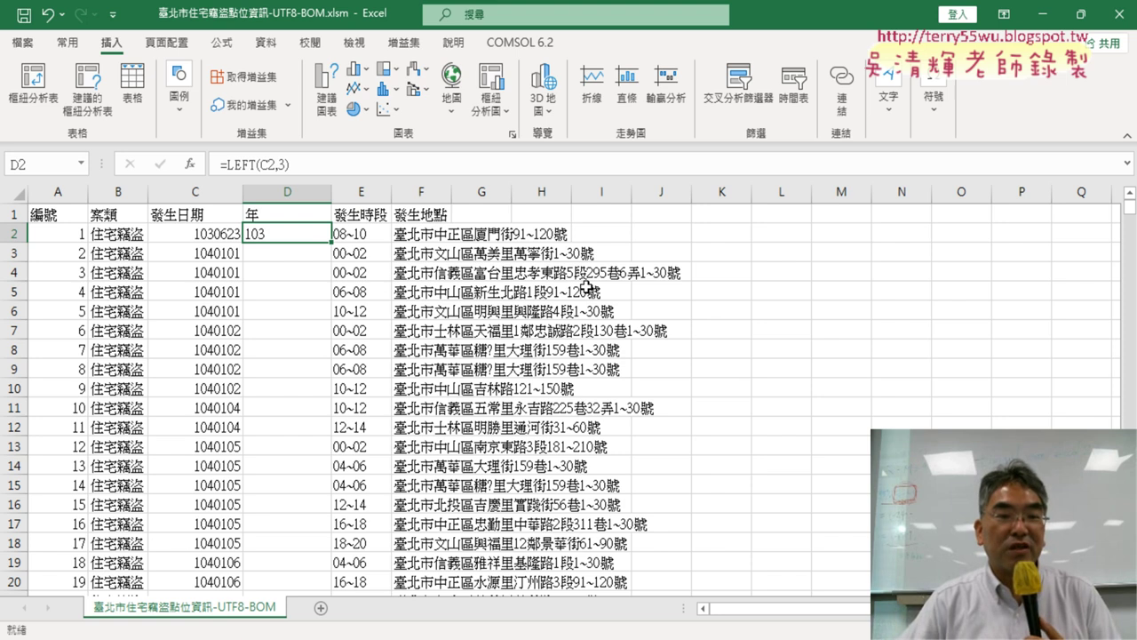
pyautogui.doubleClick(332, 244)
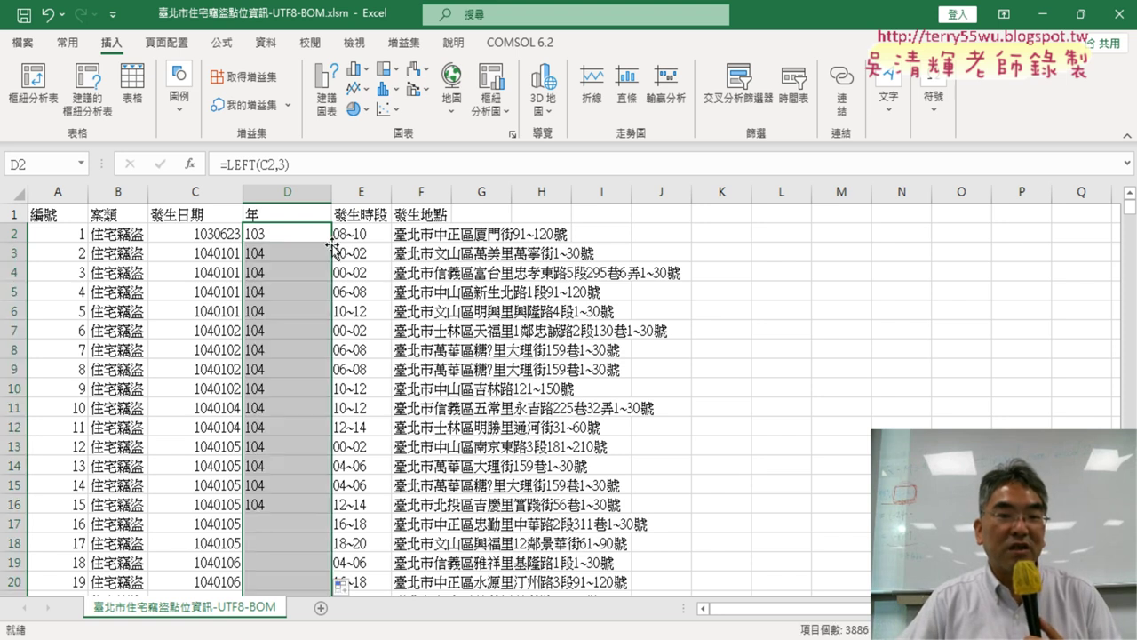
pyautogui.click(240, 165)
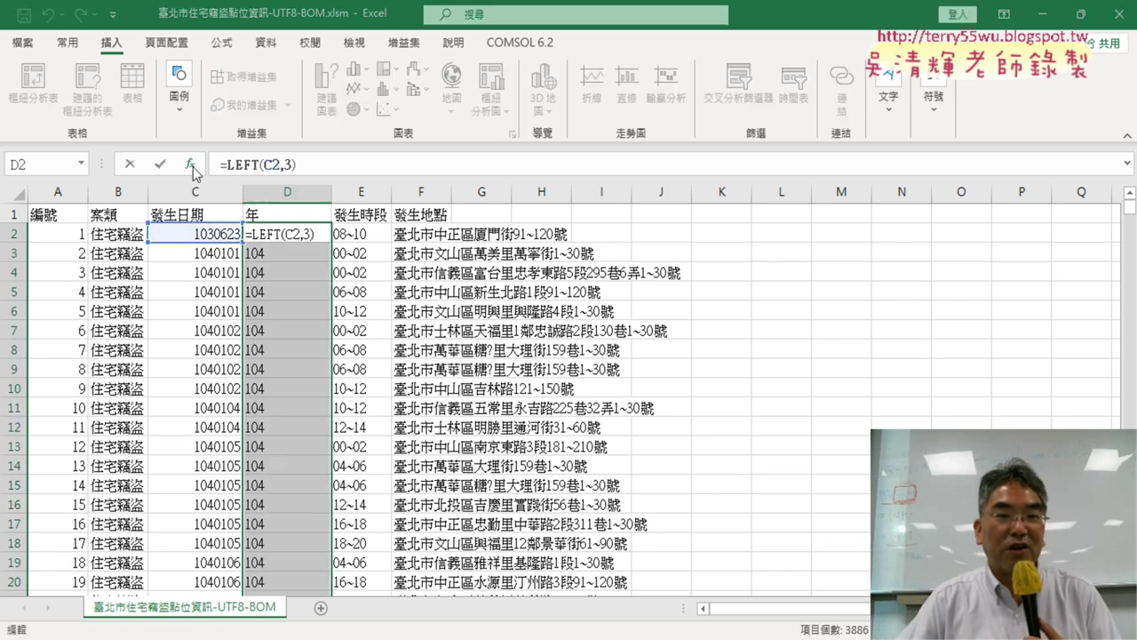
pyautogui.click(189, 164)
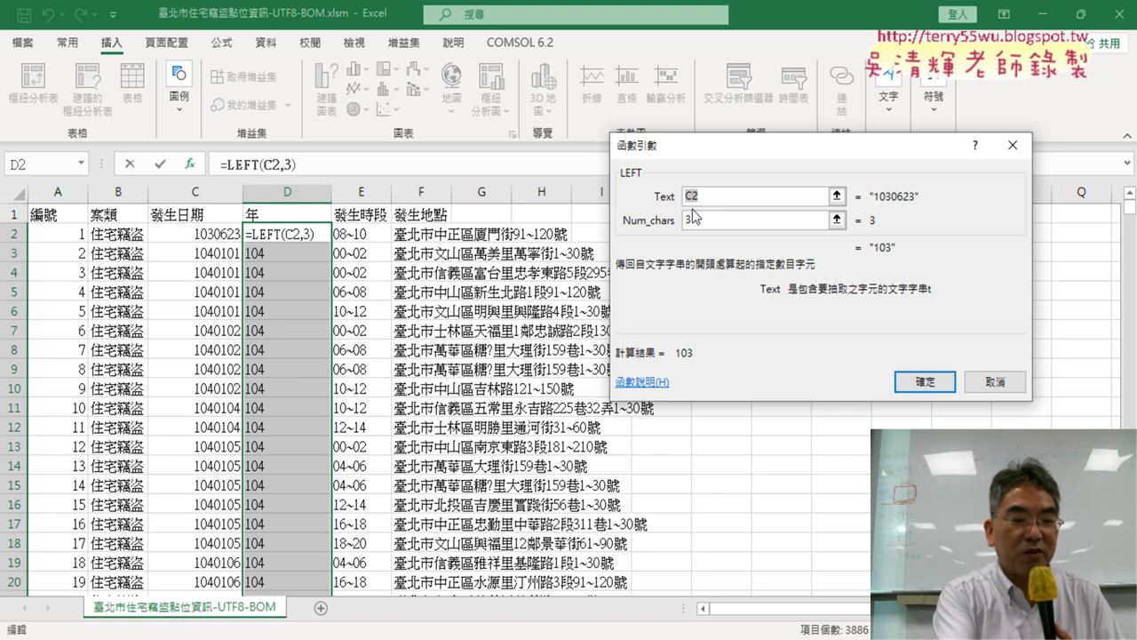
pyautogui.moveTo(620, 185); pyautogui.dragTo(643, 183)
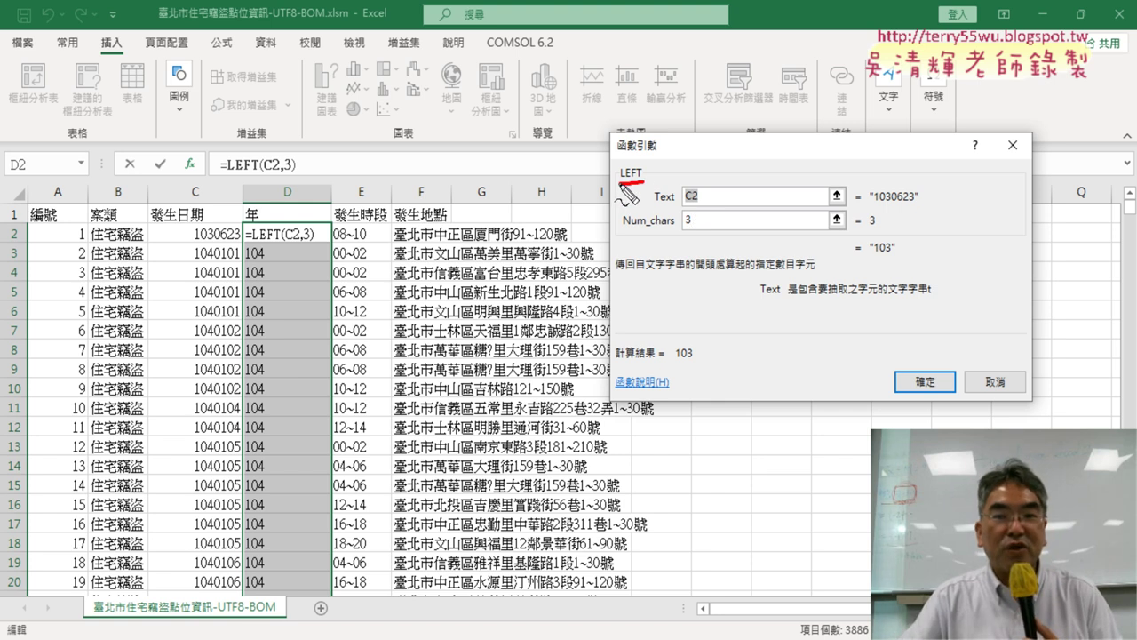
pyautogui.moveTo(200, 223)
pyautogui.mouseDown()
pyautogui.moveTo(196, 242)
pyautogui.moveTo(242, 224)
pyautogui.moveTo(611, 165)
pyautogui.mouseUp()
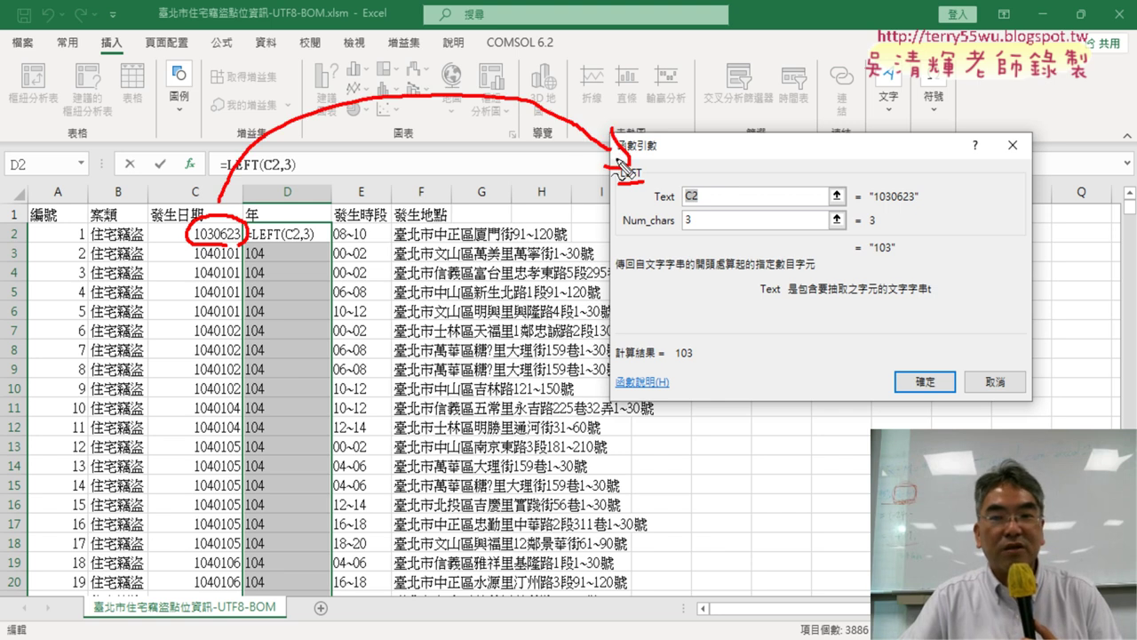
pyautogui.moveTo(892, 124)
pyautogui.mouseDown()
pyautogui.moveTo(908, 176)
pyautogui.moveTo(931, 164)
pyautogui.moveTo(869, 197)
pyautogui.moveTo(917, 197)
pyautogui.mouseUp()
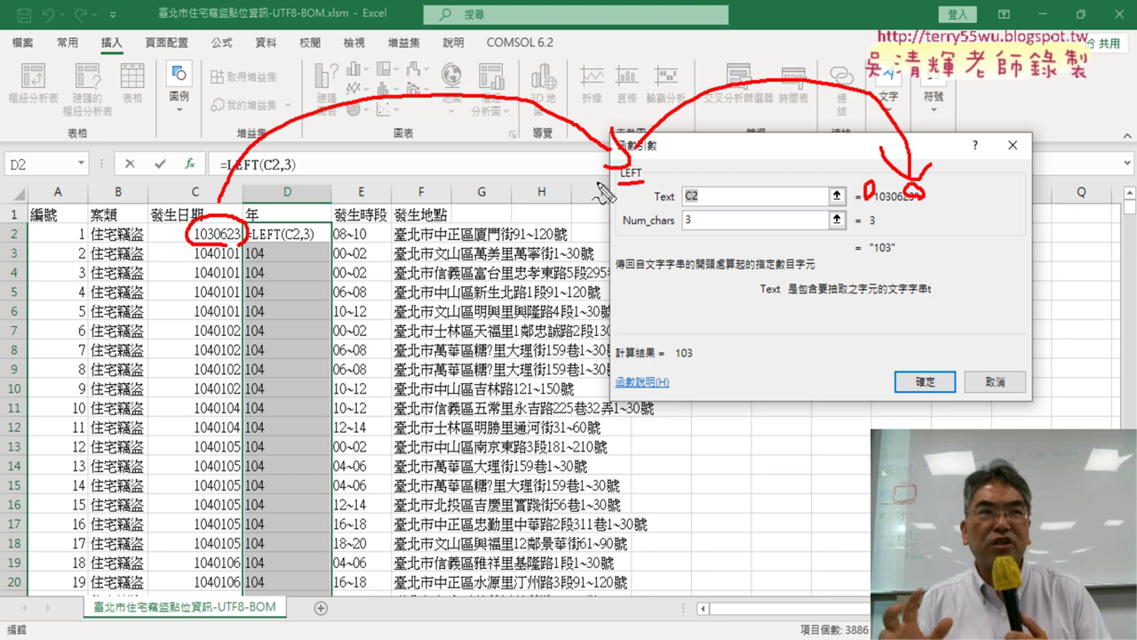
pyautogui.press('Escape')
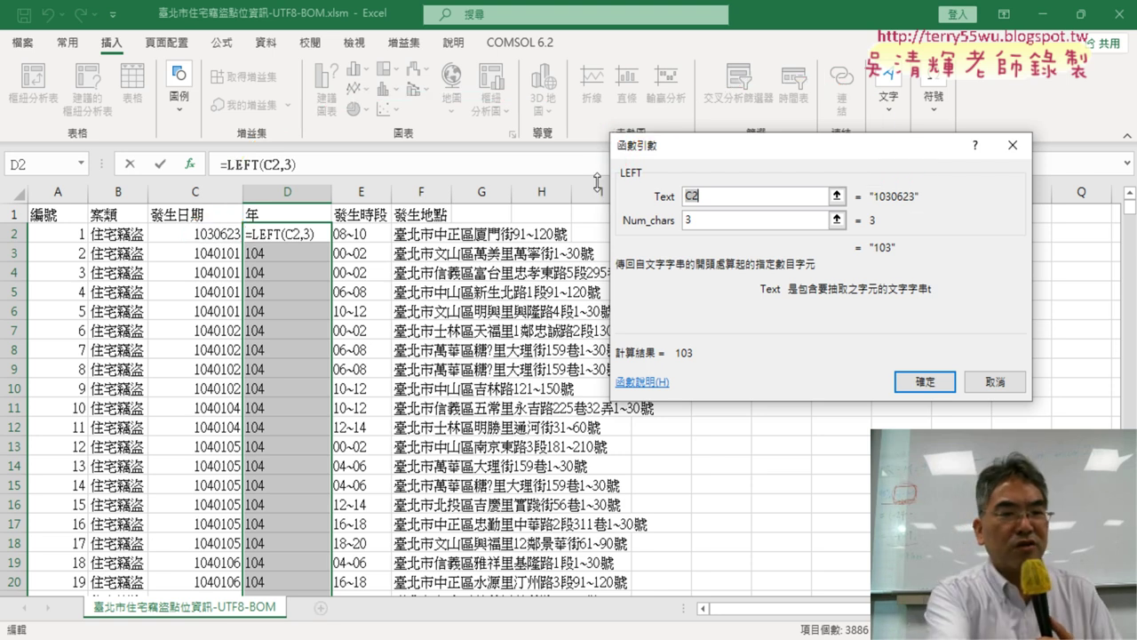
pyautogui.click(924, 381)
pyautogui.click(222, 163)
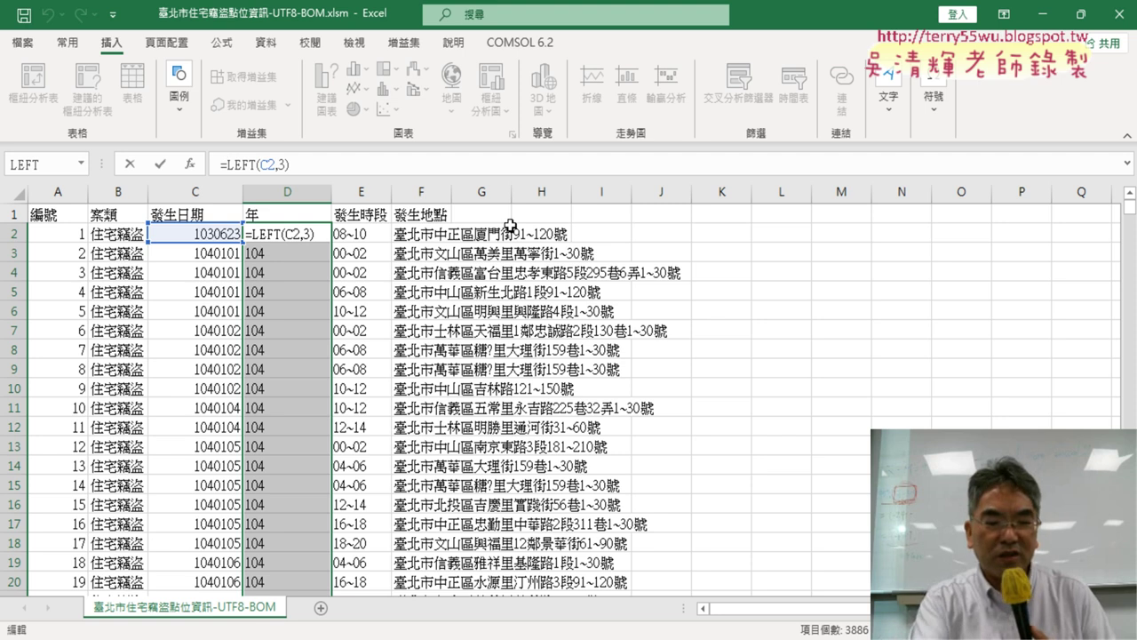
# Change D2's formula to =VALUE(LEFT(C2,3))
pyautogui.write('《')
pyautogui.press('BackSpace')
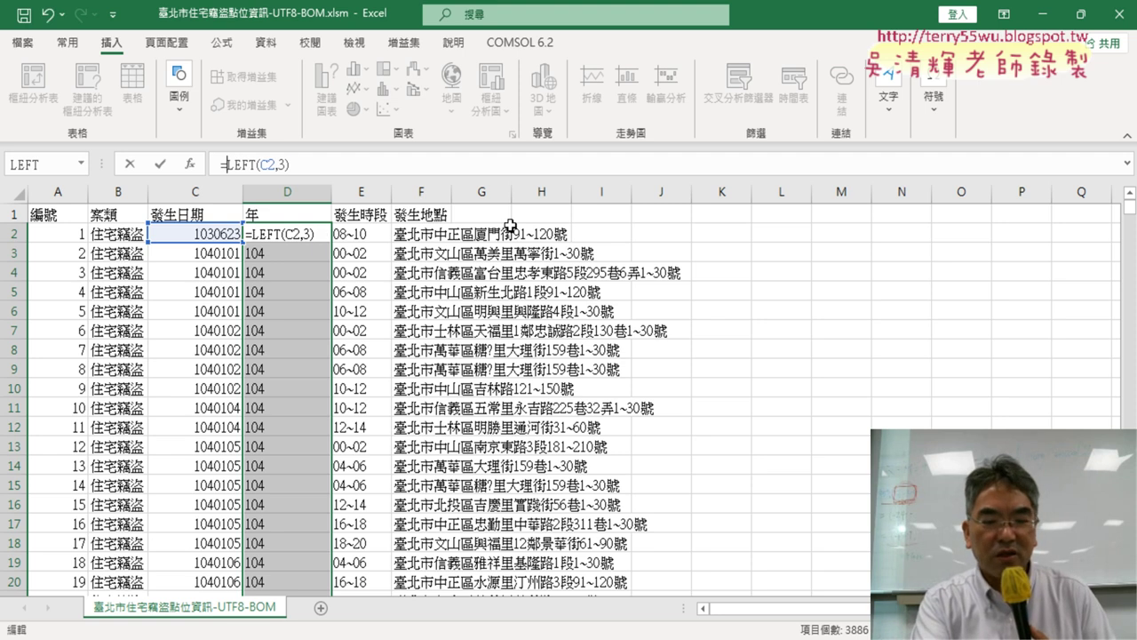
pyautogui.write('v')
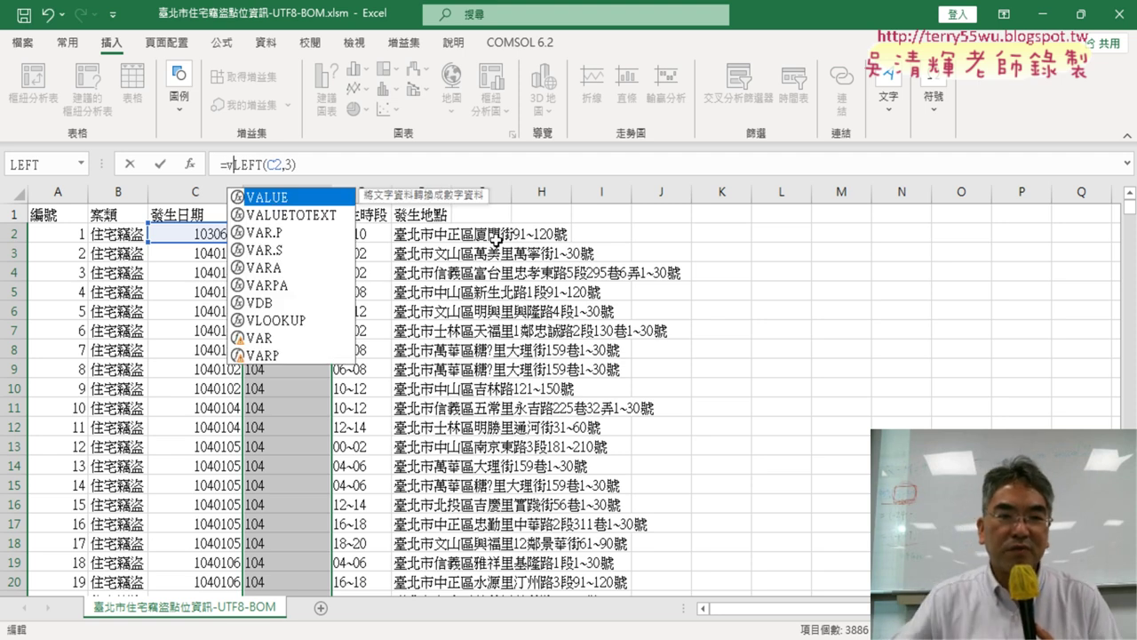
pyautogui.doubleClick(318, 197)
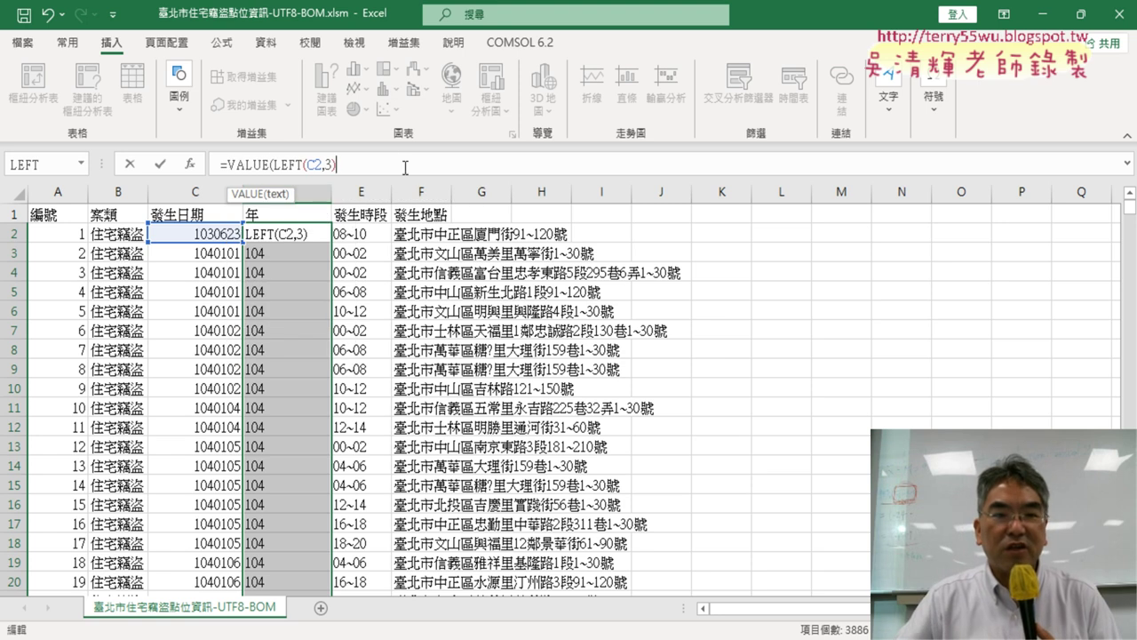
pyautogui.write(')')
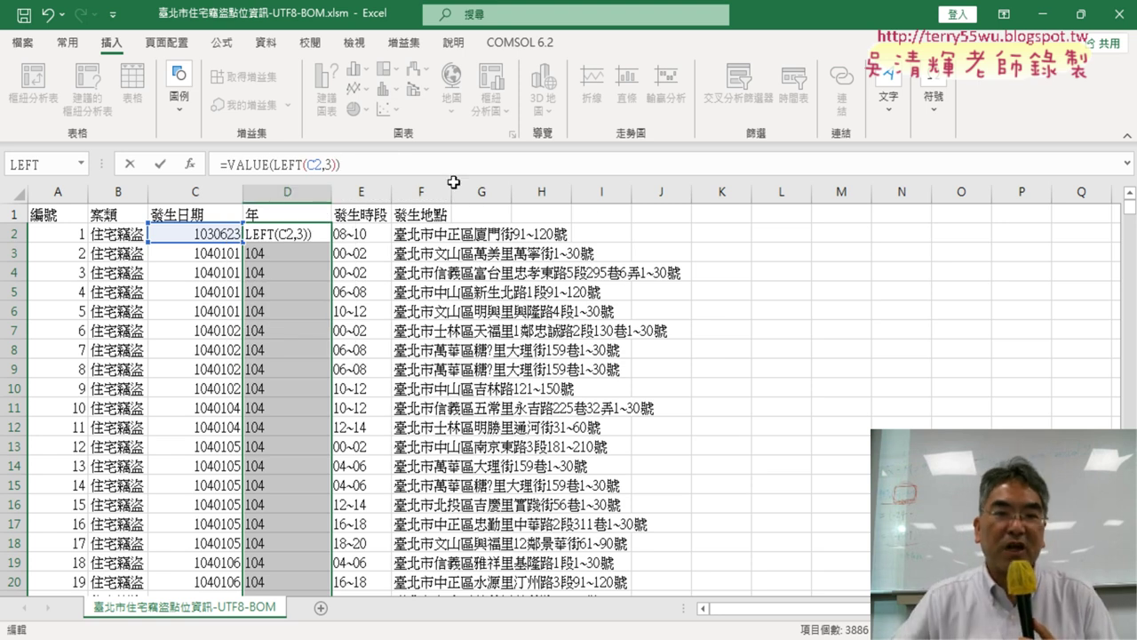
pyautogui.press('Return')
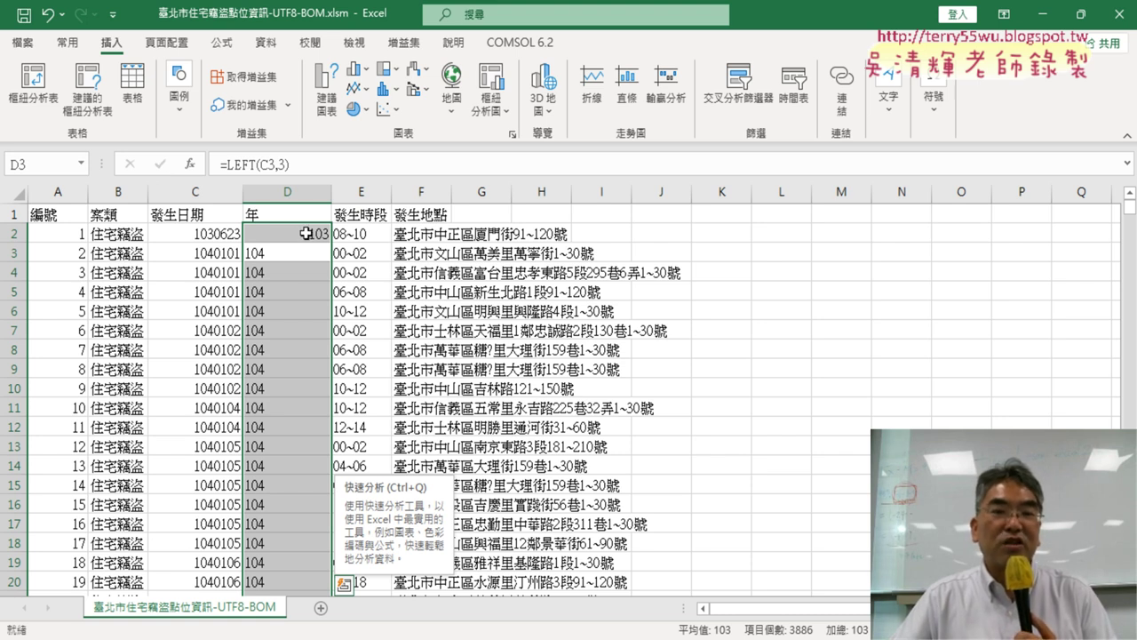
# Copy the VALUE formula down column D, then undo that fill
pyautogui.click(306, 233)
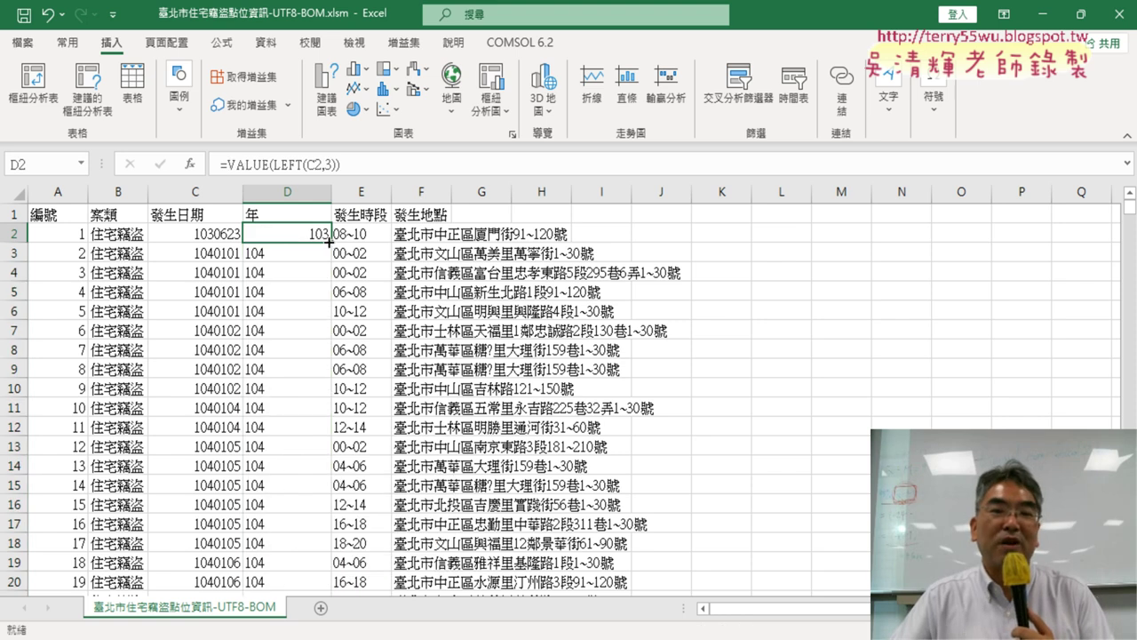
pyautogui.doubleClick(330, 242)
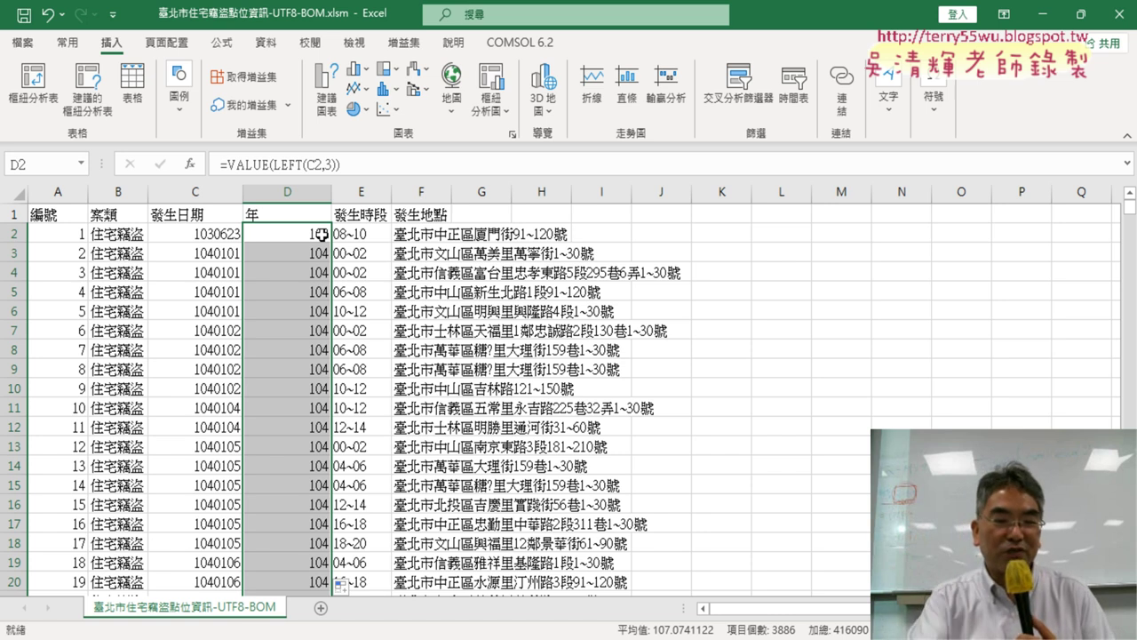
pyautogui.hotkey('ctrl', 'z')
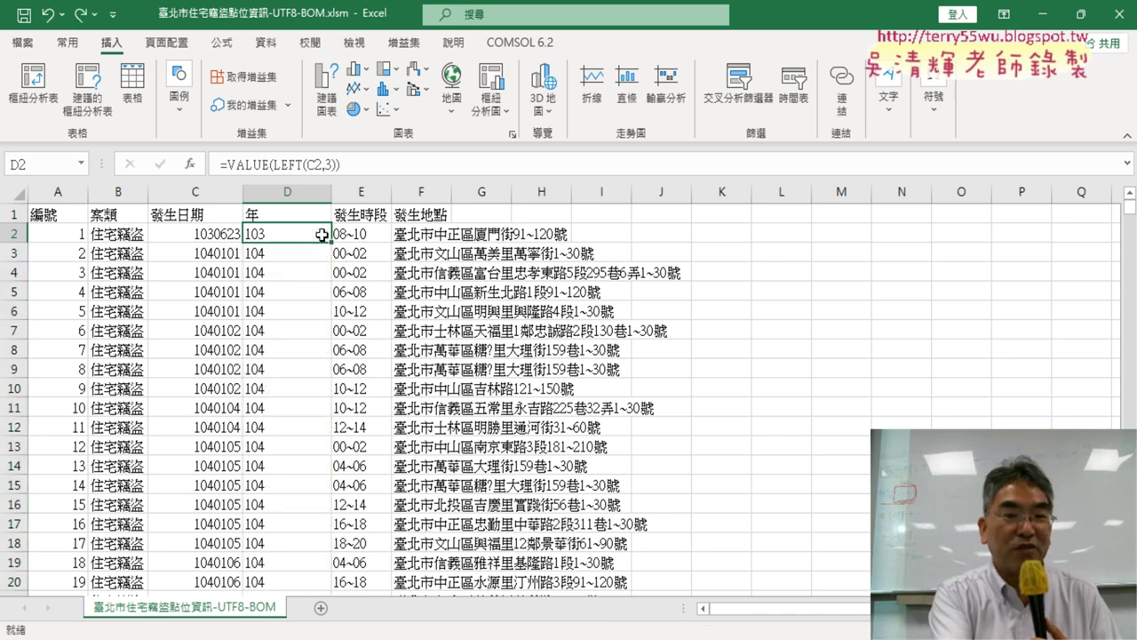
# Revert D2 to =LEFT(C2,3) and resize column D to fit the year values
pyautogui.hotkey('ctrl', 'z')
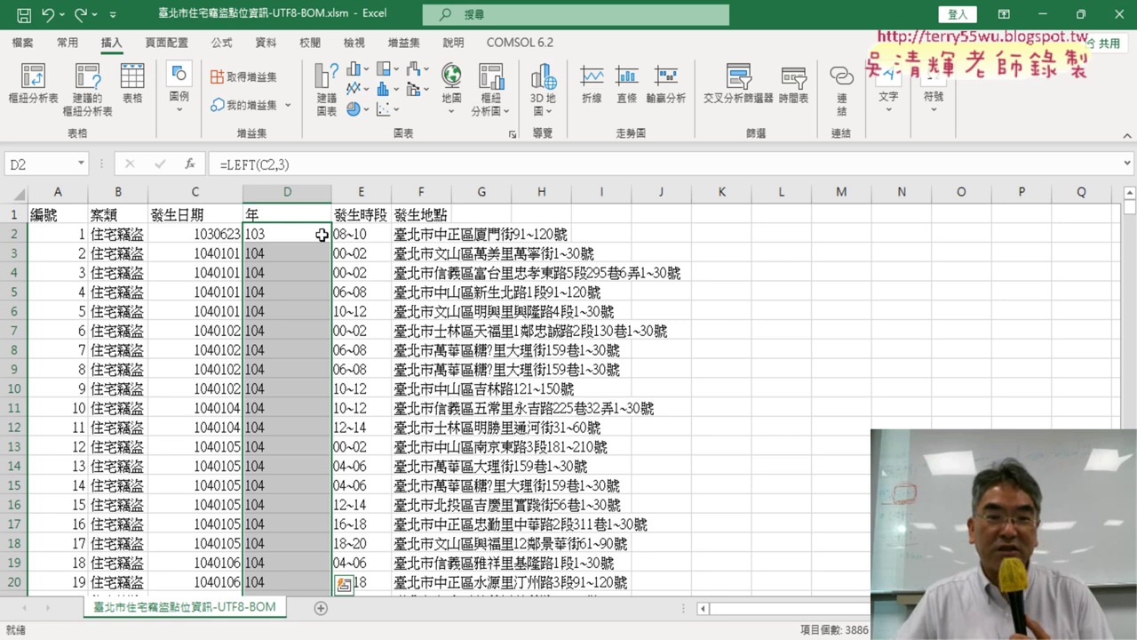
pyautogui.doubleClick(331, 191)
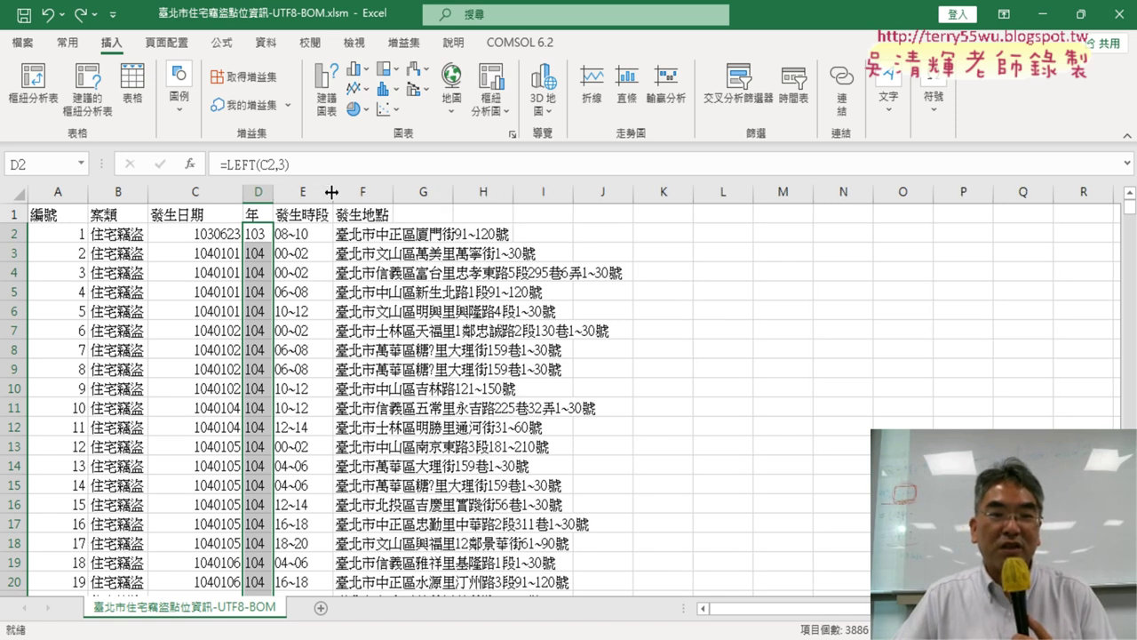
pyautogui.moveTo(273, 195); pyautogui.dragTo(321, 195)
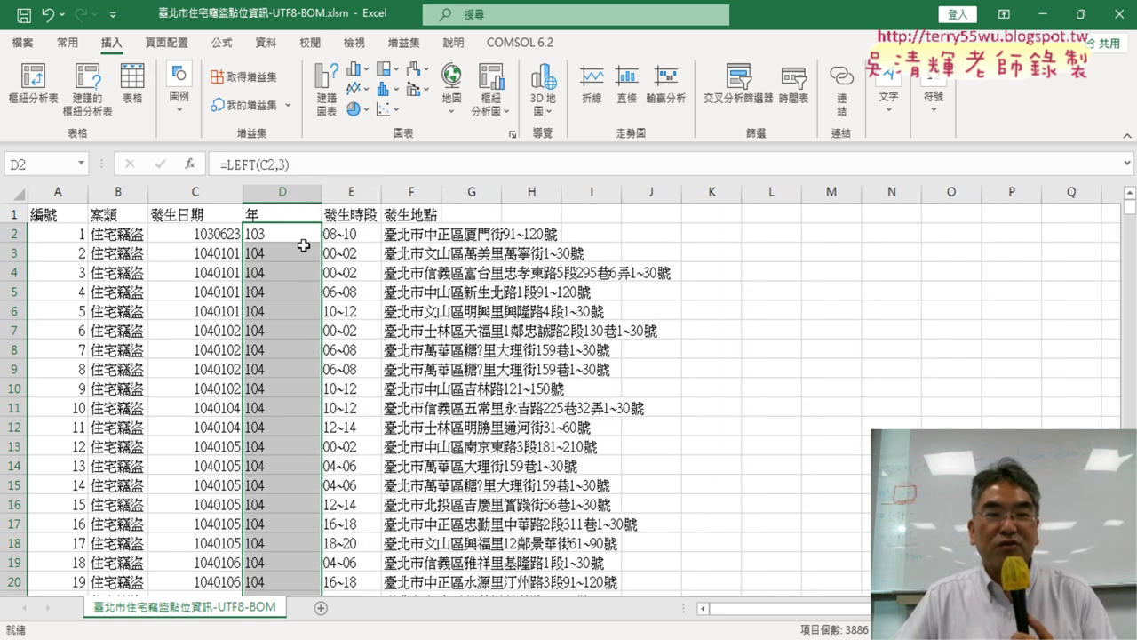
pyautogui.click(298, 236)
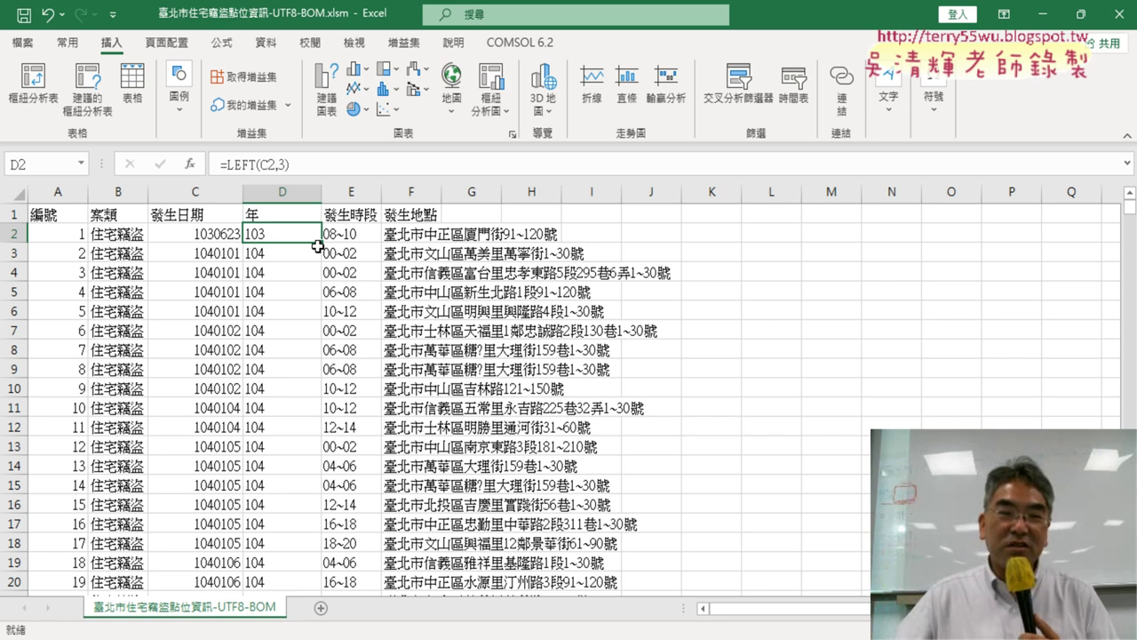
pyautogui.click(293, 277)
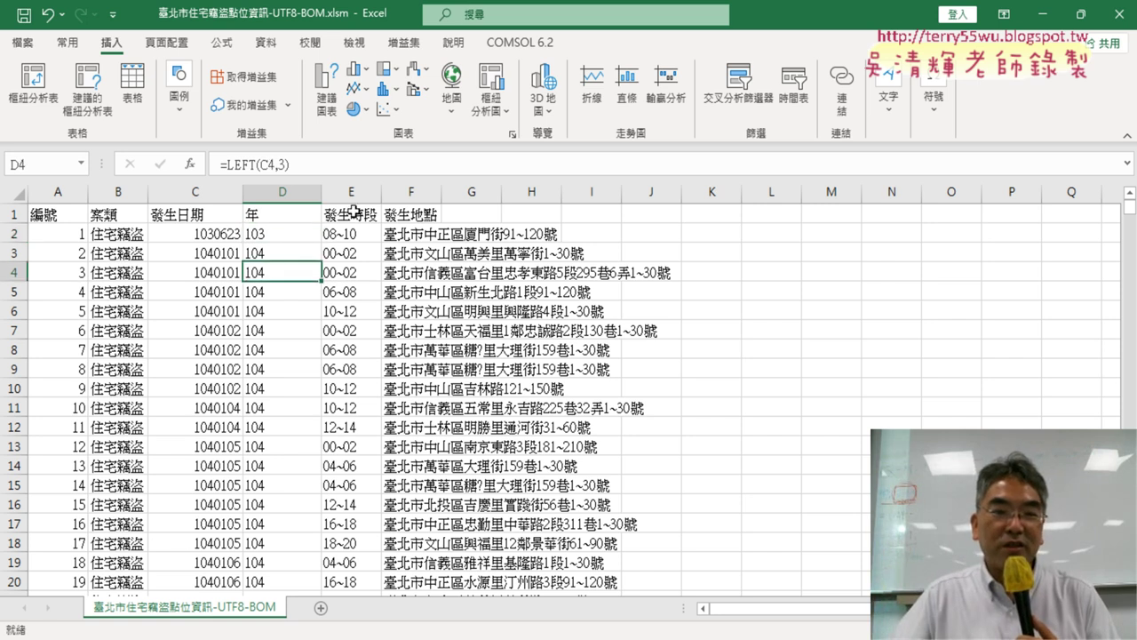
pyautogui.click(291, 234)
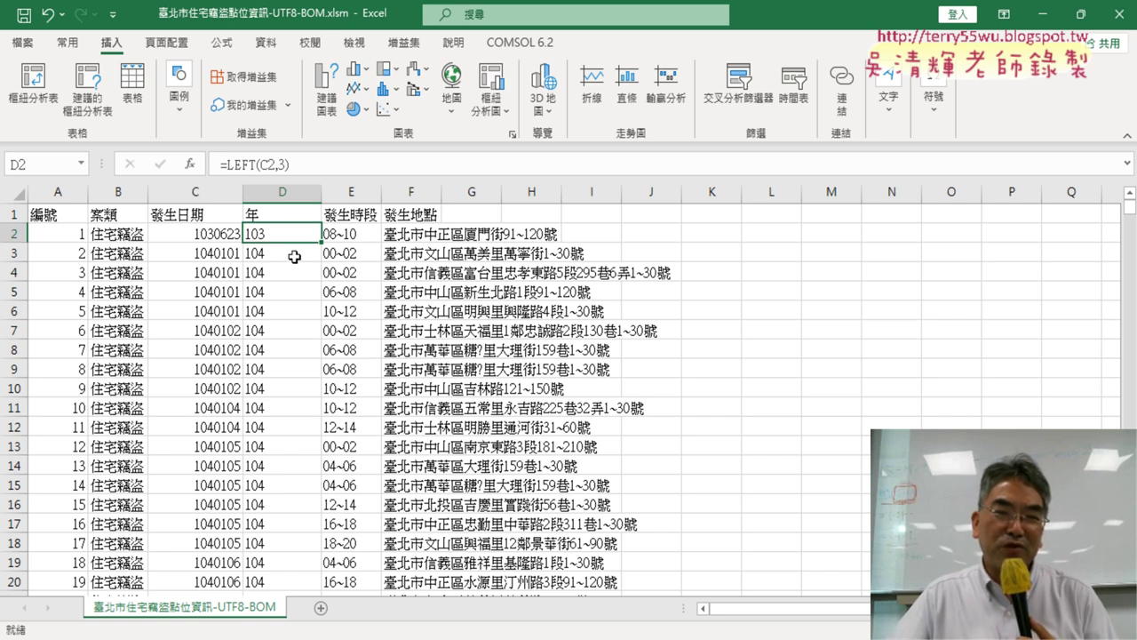
pyautogui.click(14, 233)
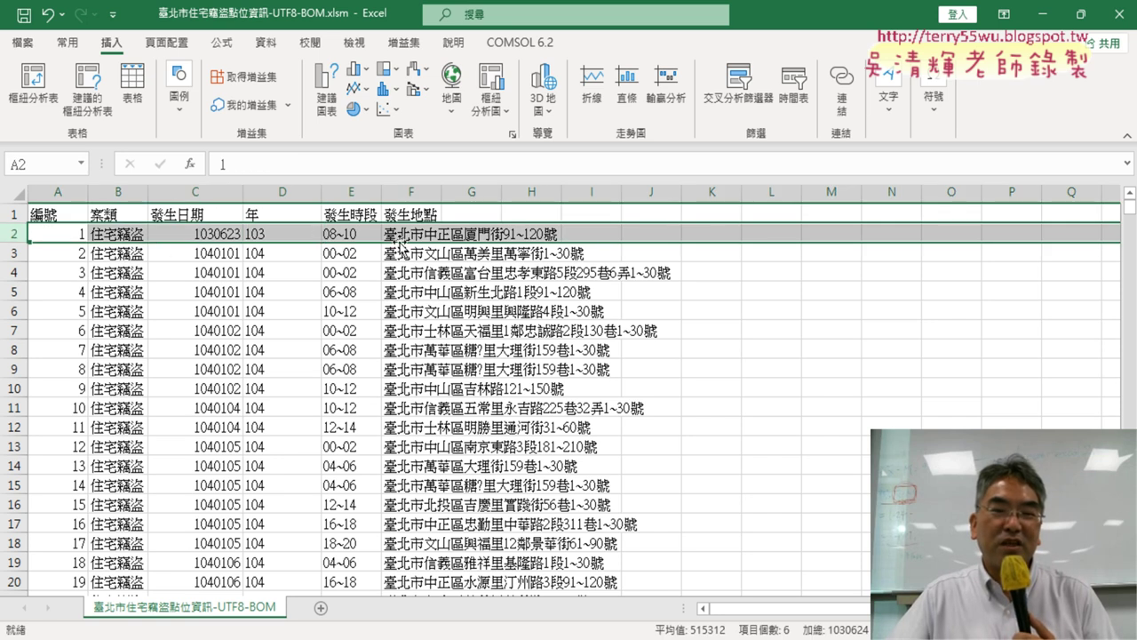
pyautogui.rightClick(272, 231)
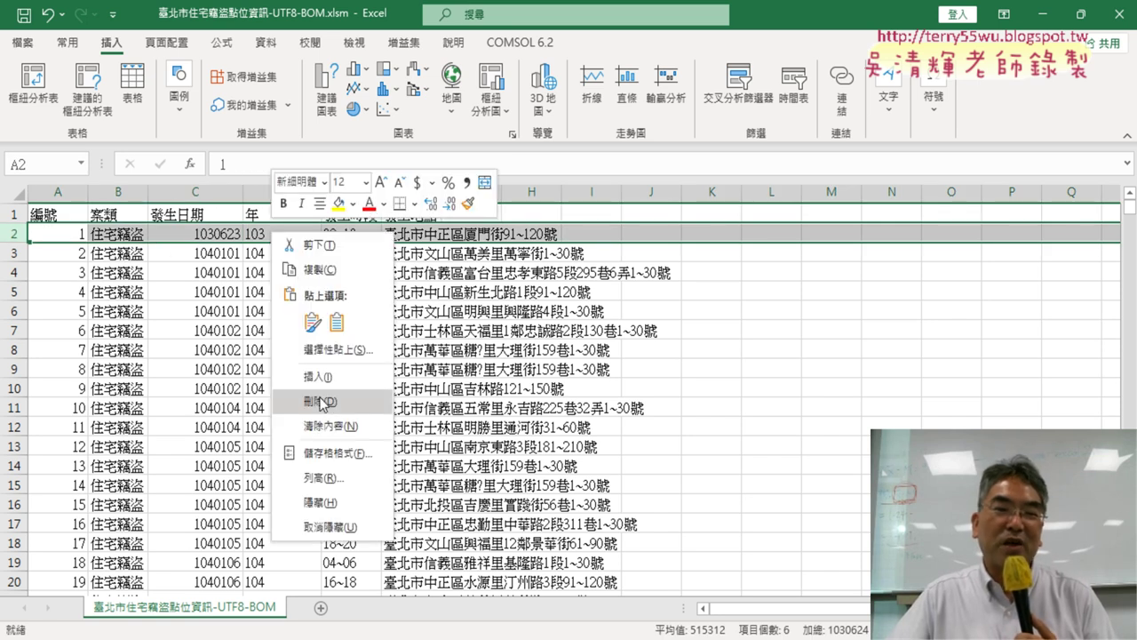
pyautogui.press('Escape')
pyautogui.click(279, 256)
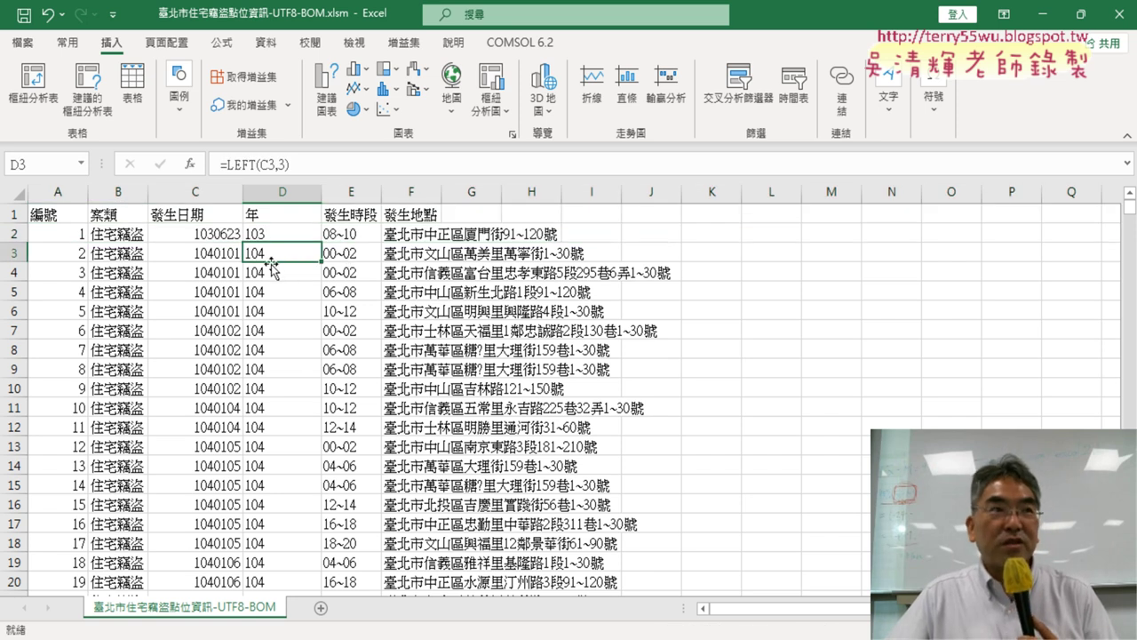
pyautogui.scroll(-3, 272, 263)
pyautogui.scroll(-4, 274, 264)
pyautogui.scroll(-8, 275, 266)
pyautogui.scroll(-8, 277, 266)
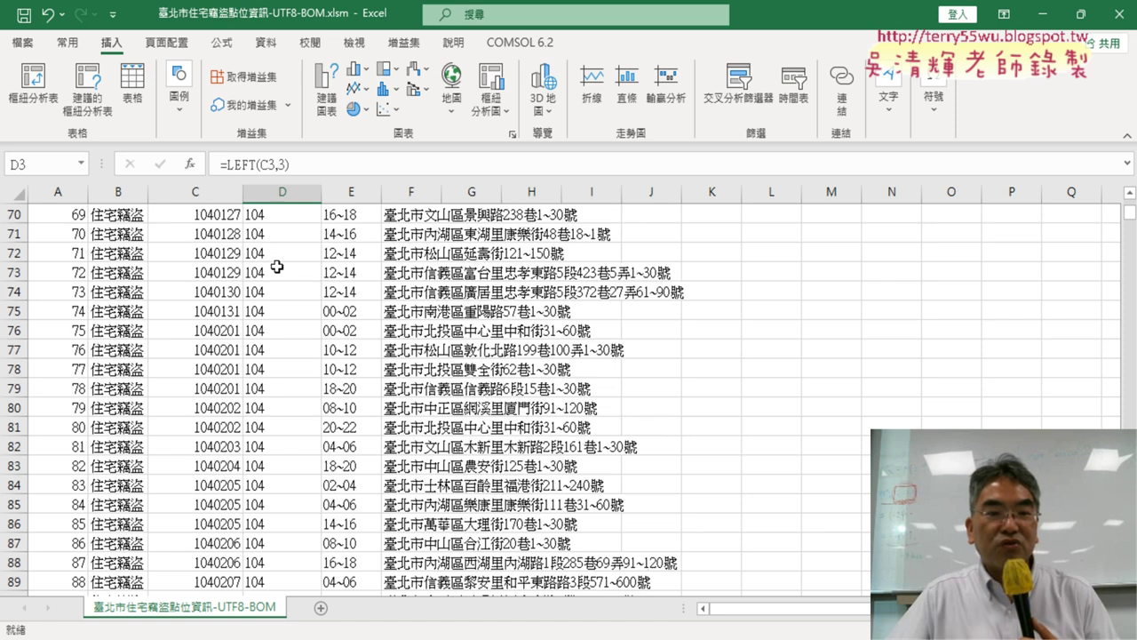
pyautogui.scroll(-8, 277, 266)
pyautogui.moveTo(1129, 226)
pyautogui.mouseDown()
pyautogui.moveTo(1133, 286)
pyautogui.moveTo(1131, 265)
pyautogui.mouseUp()
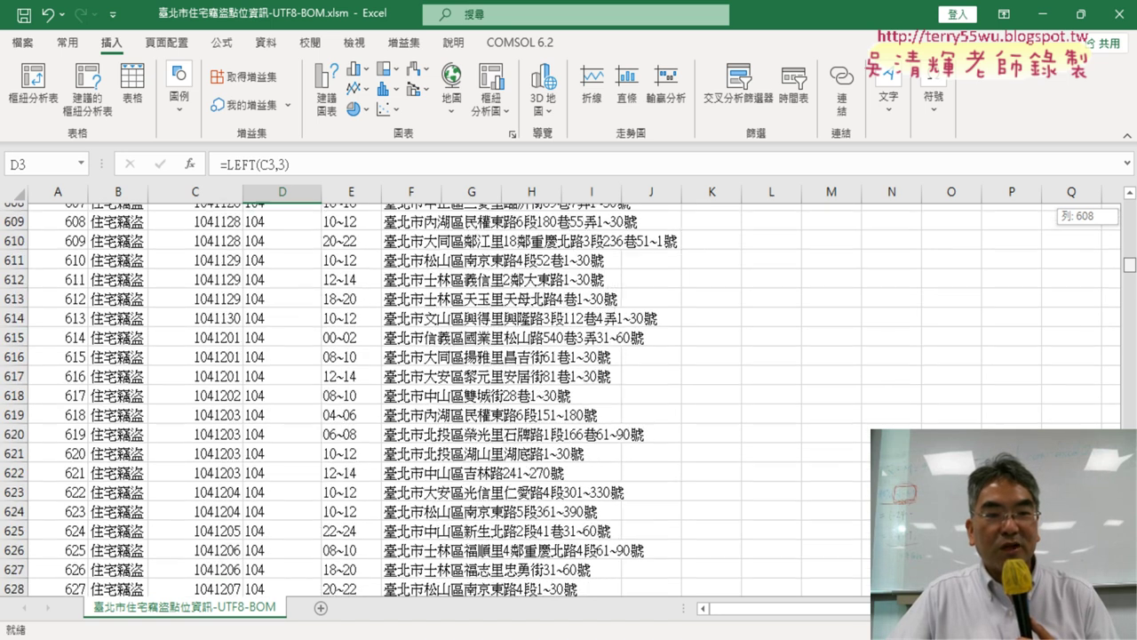
pyautogui.scroll(-2, 310, 501)
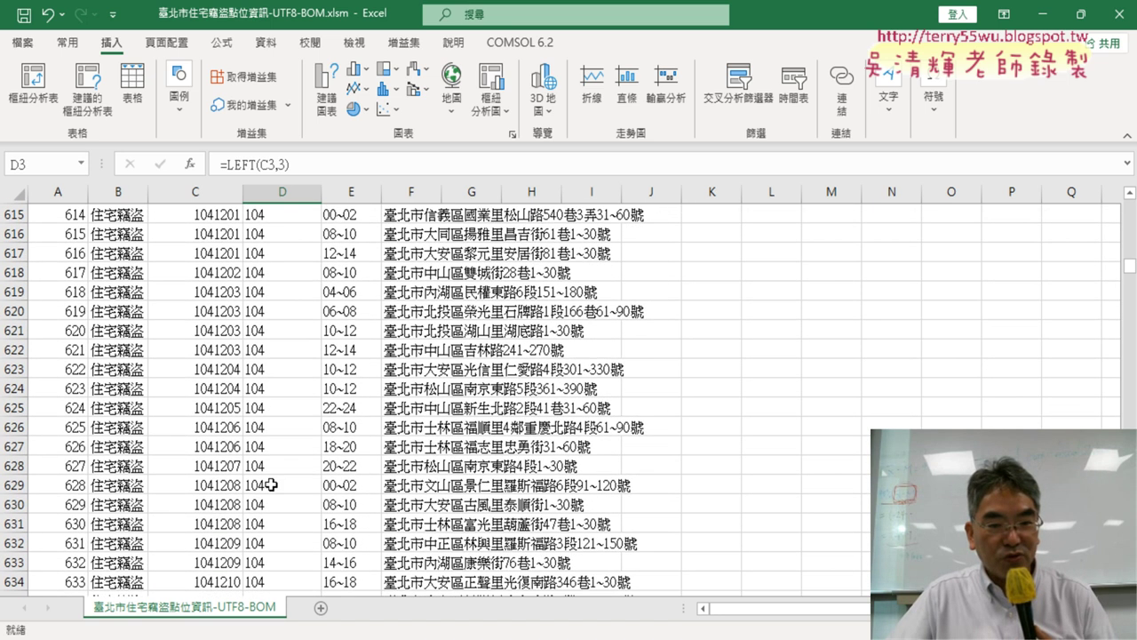
pyautogui.scroll(-2, 271, 484)
pyautogui.scroll(-2, 280, 489)
pyautogui.scroll(-3, 295, 484)
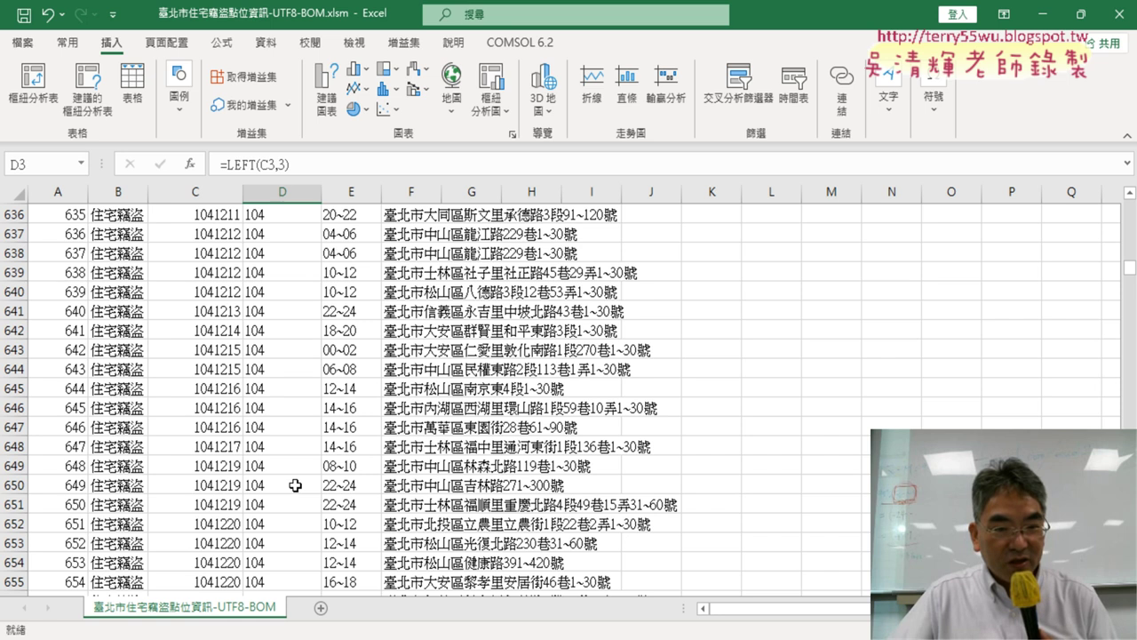
pyautogui.scroll(-6, 295, 484)
pyautogui.scroll(-4, 295, 484)
pyautogui.scroll(-7, 295, 484)
pyautogui.scroll(-4, 295, 483)
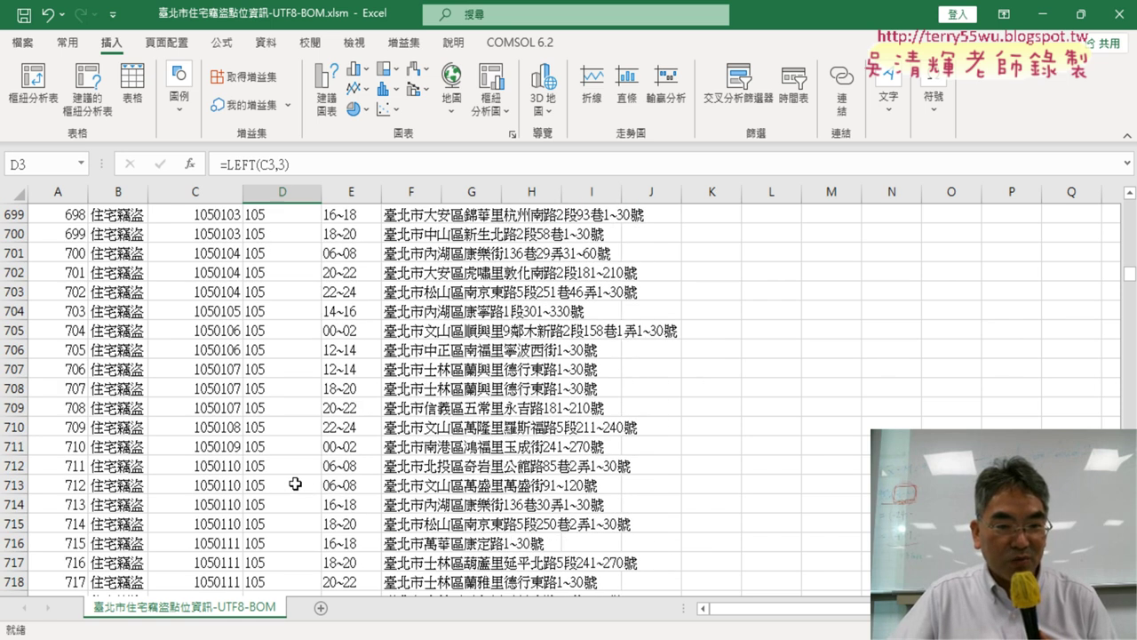
pyautogui.scroll(4, 295, 479)
pyautogui.scroll(1, 293, 298)
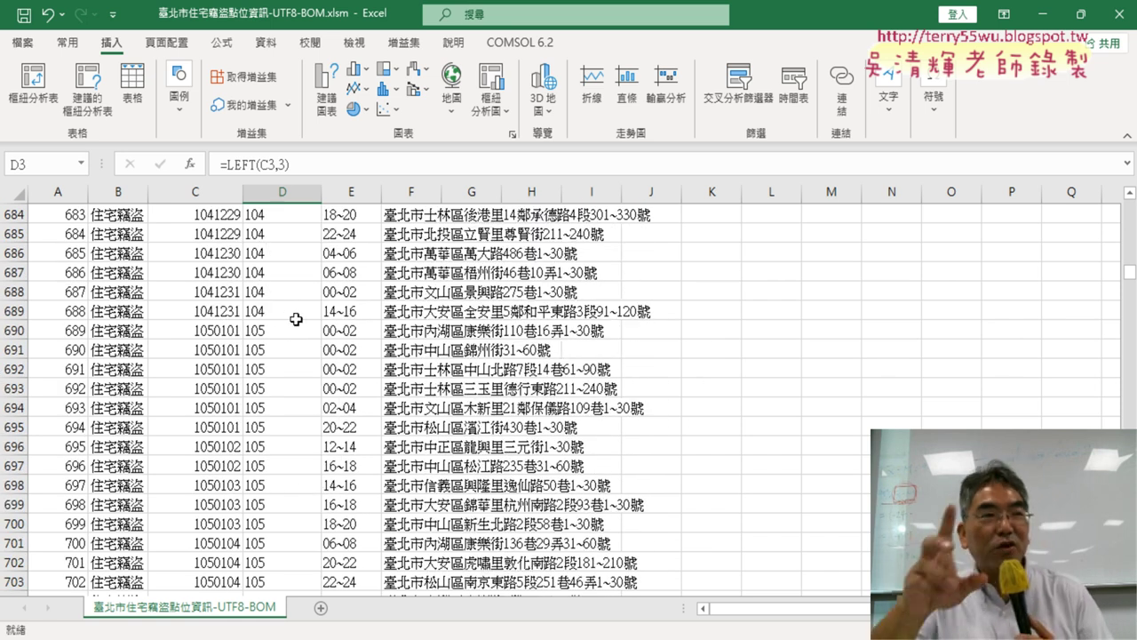
pyautogui.click(18, 311)
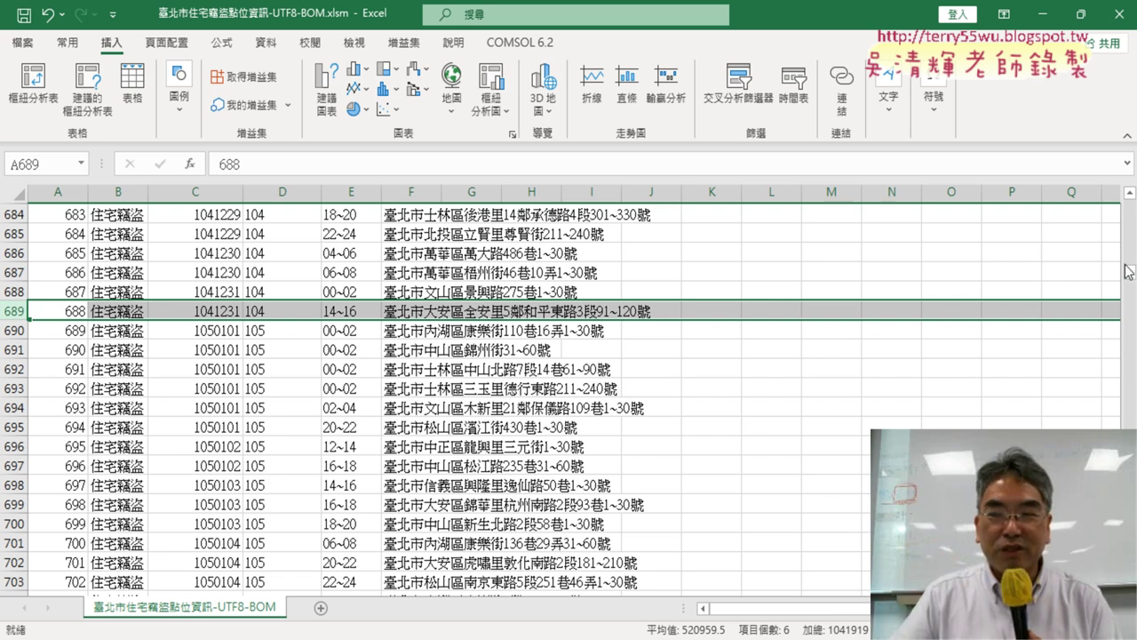
pyautogui.moveTo(1128, 271); pyautogui.dragTo(1130, 200)
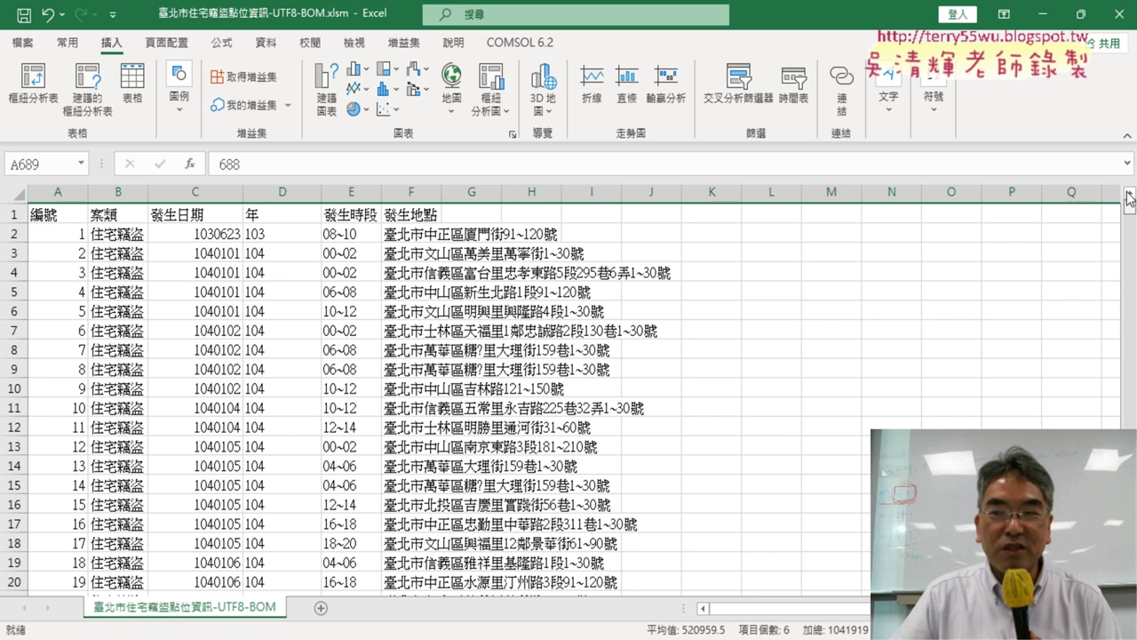
pyautogui.click(283, 193)
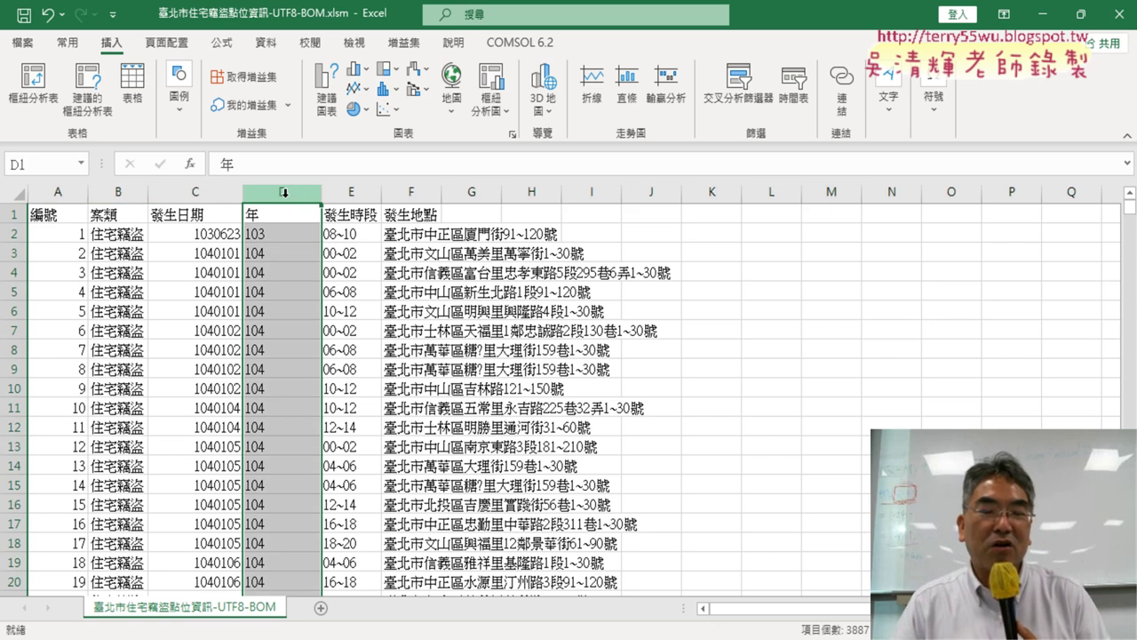
pyautogui.click(252, 274)
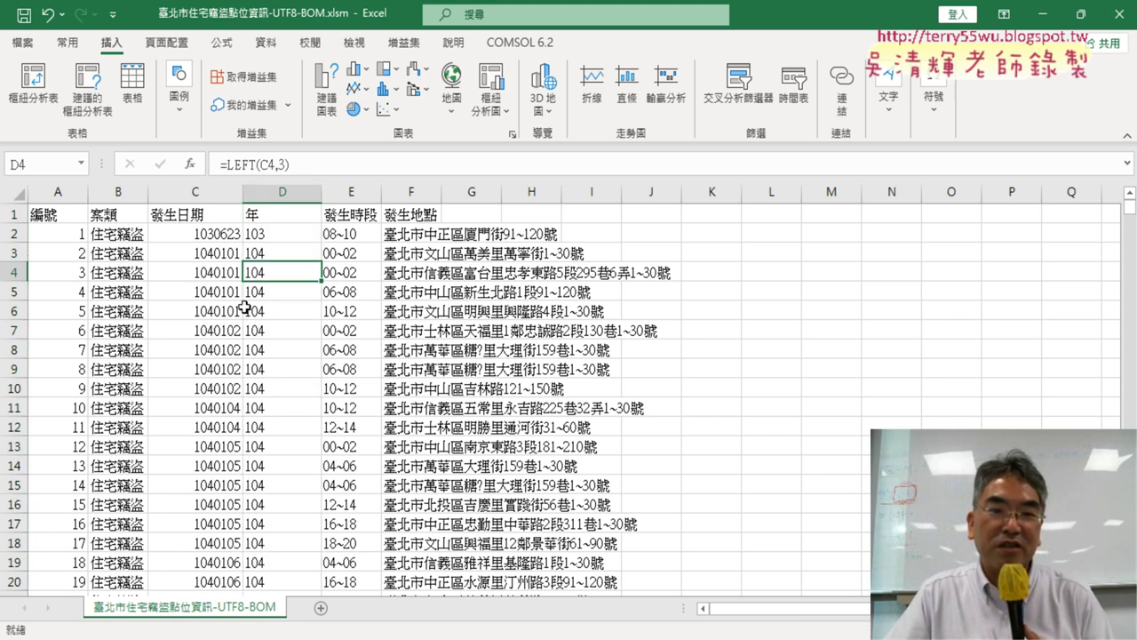
pyautogui.click(853, 318)
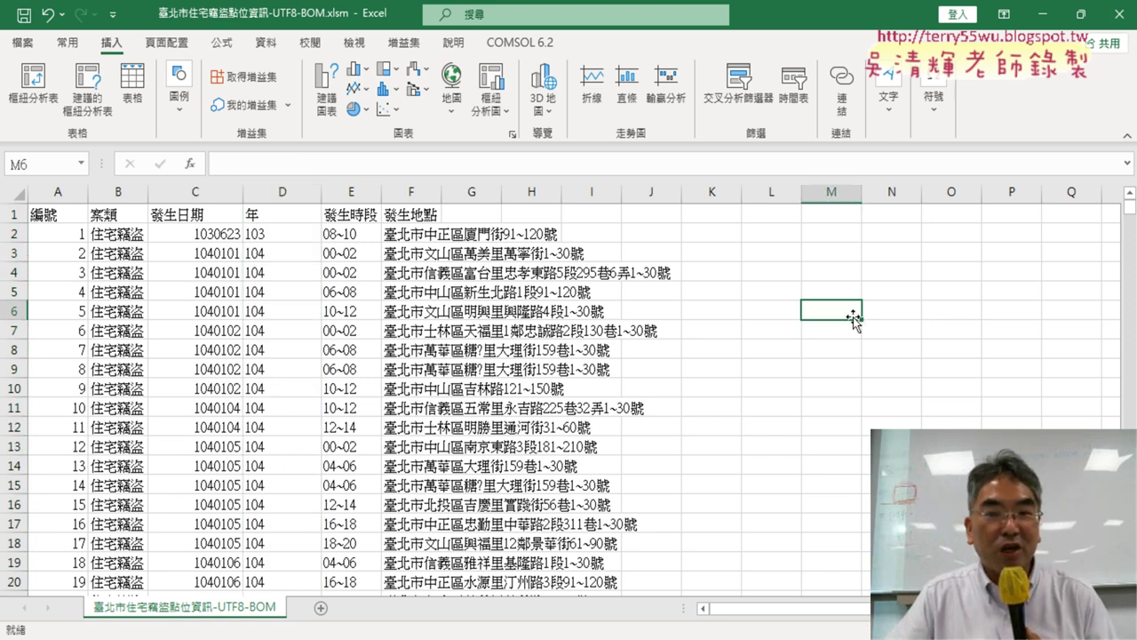
# Attempt a PivotTable with no data range, dismiss the warning, and cancel
pyautogui.click(47, 88)
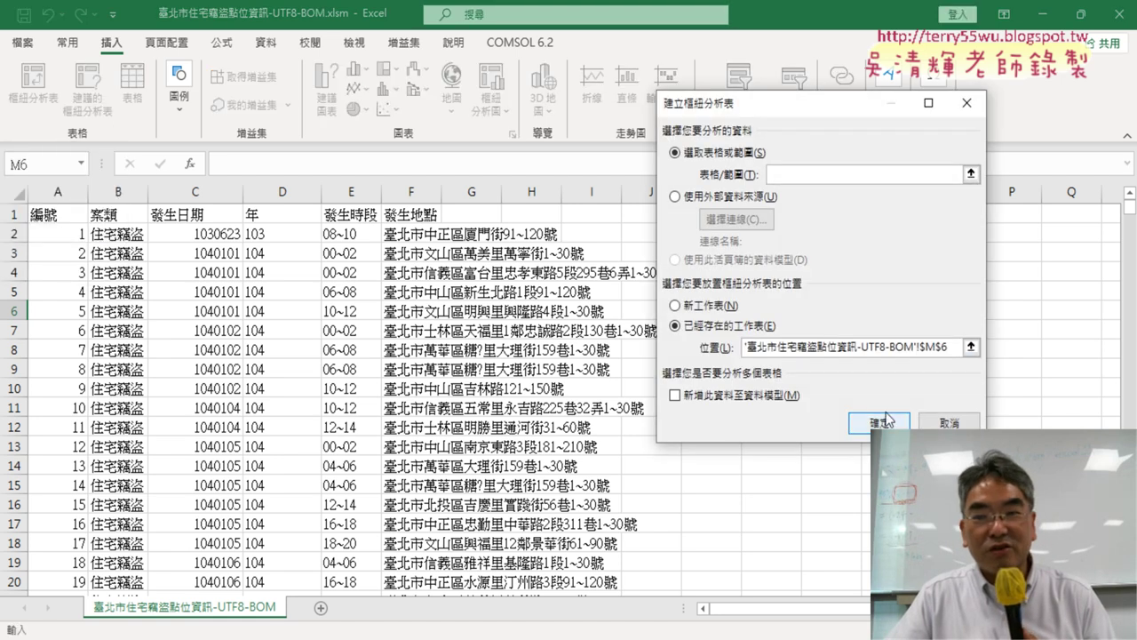
pyautogui.click(886, 418)
pyautogui.click(587, 380)
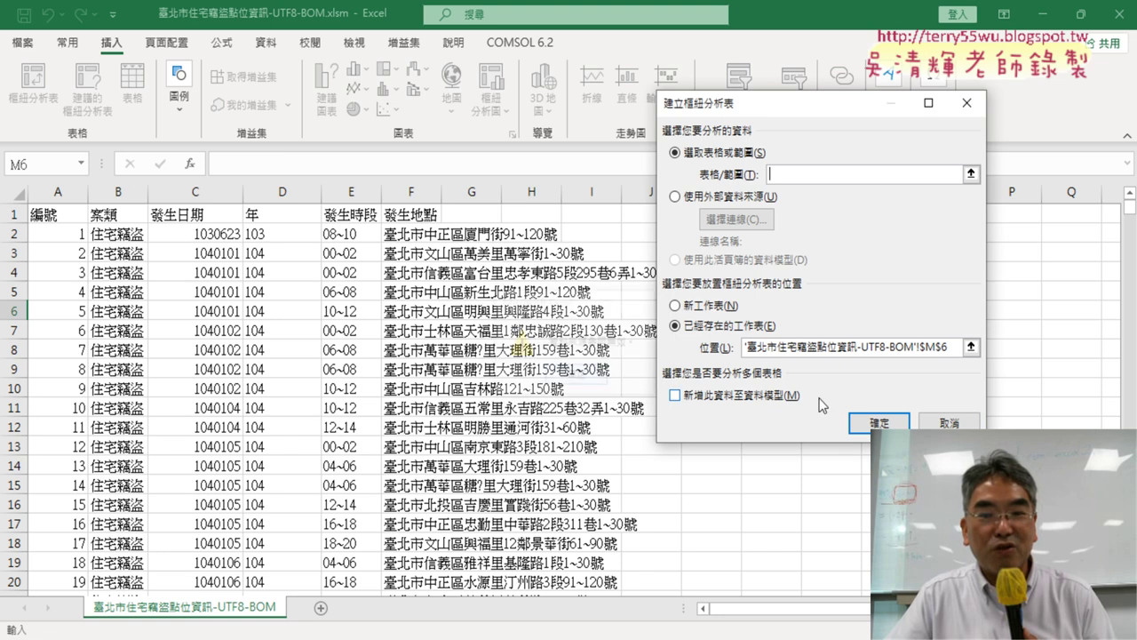
pyautogui.click(949, 423)
# From cell C8, insert a PivotTable over A1:F3887 on a new worksheet
pyautogui.click(210, 350)
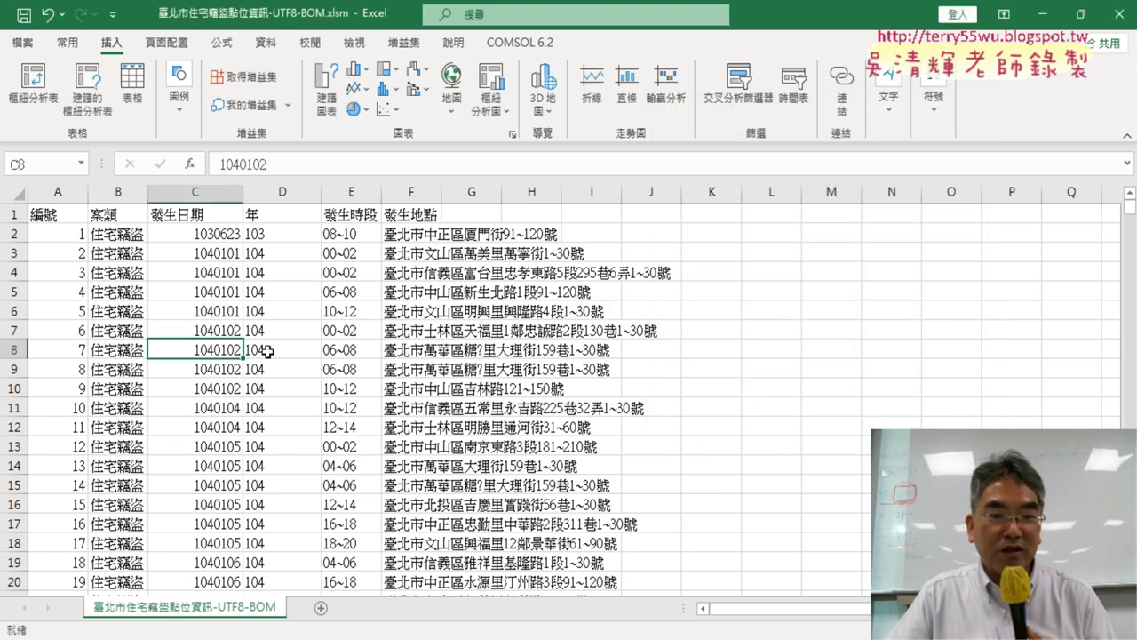
pyautogui.click(40, 89)
pyautogui.click(790, 168)
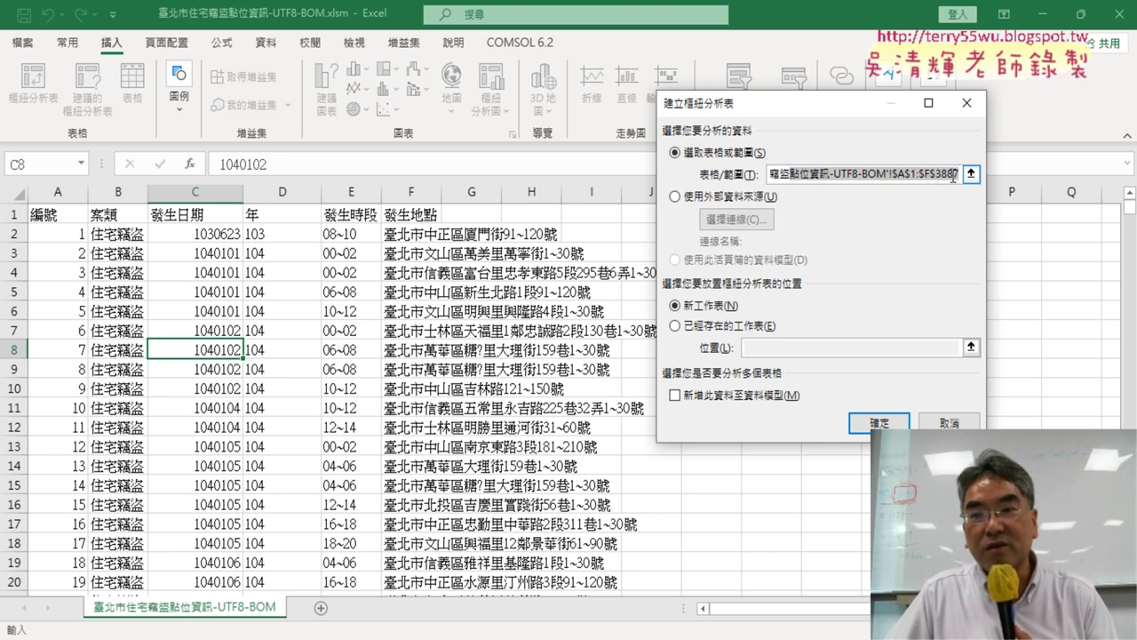
pyautogui.click(880, 422)
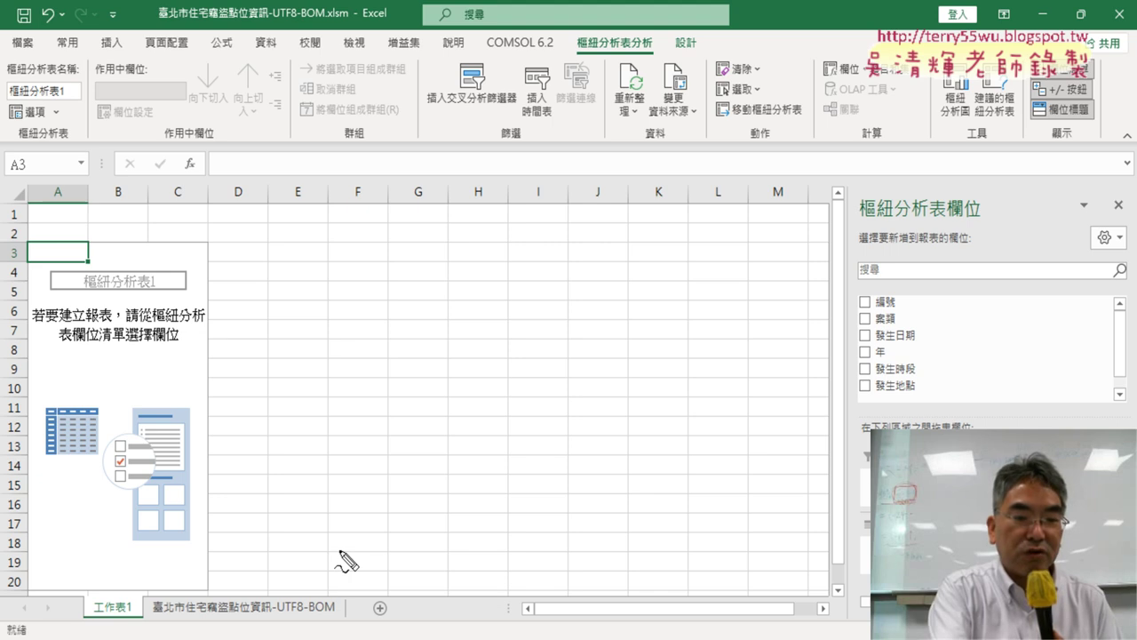
pyautogui.moveTo(341, 625); pyautogui.dragTo(311, 611)
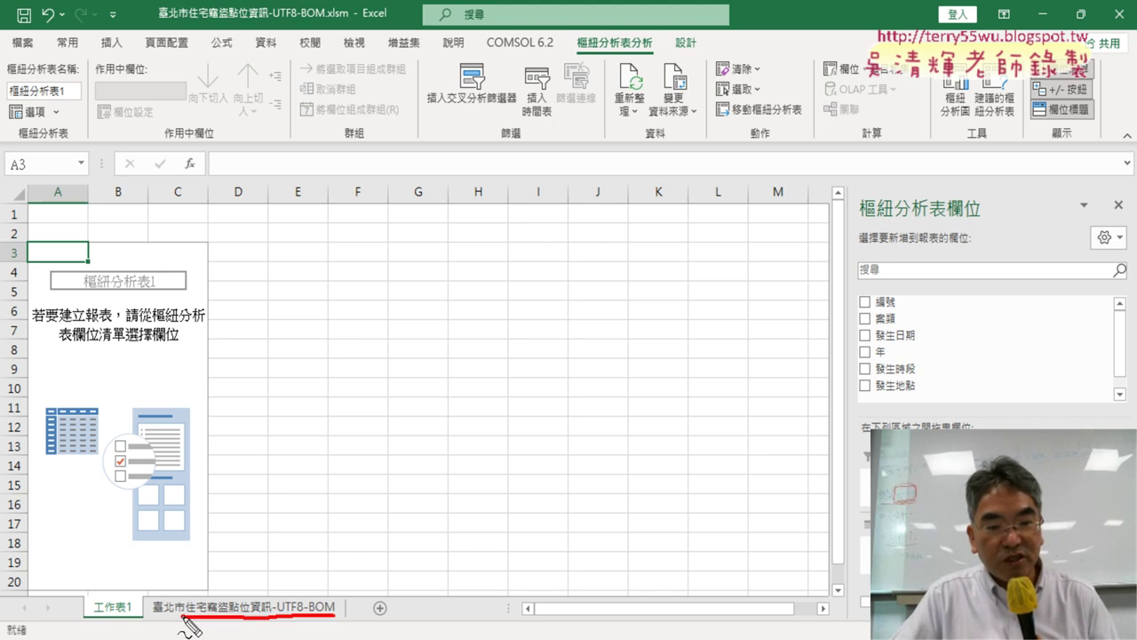
pyautogui.moveTo(118, 562); pyautogui.dragTo(258, 565)
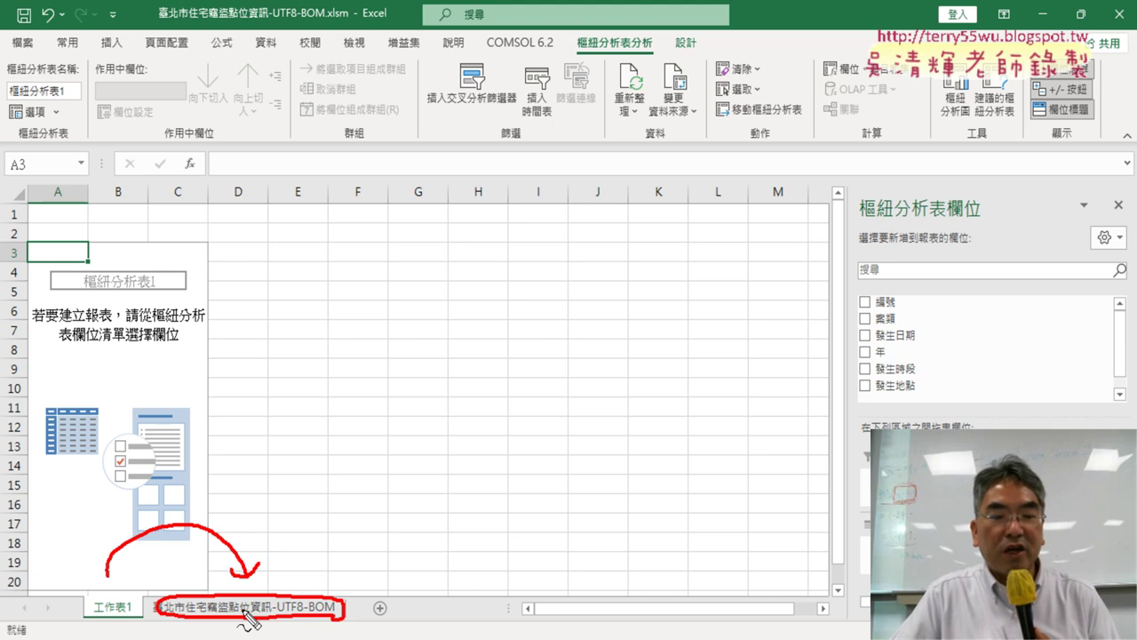
pyautogui.moveTo(124, 624); pyautogui.dragTo(162, 611)
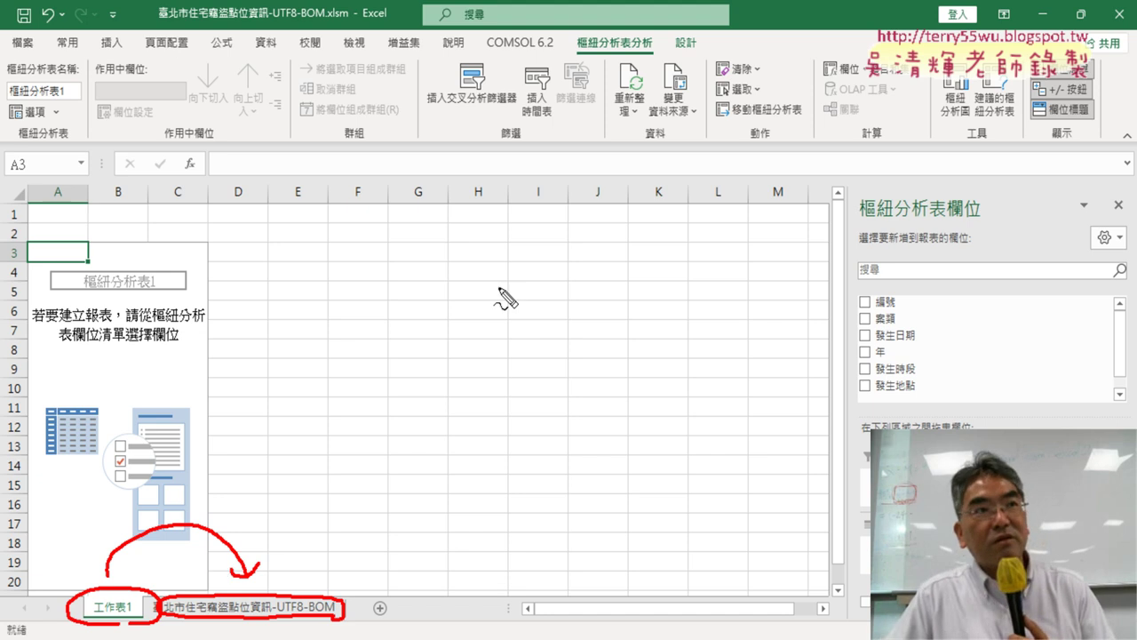
pyautogui.moveTo(887, 358)
pyautogui.mouseDown()
pyautogui.moveTo(851, 362)
pyautogui.moveTo(893, 373)
pyautogui.mouseUp()
pyautogui.moveTo(653, 116)
pyautogui.mouseDown()
pyautogui.moveTo(853, 183)
pyautogui.moveTo(817, 191)
pyautogui.mouseUp()
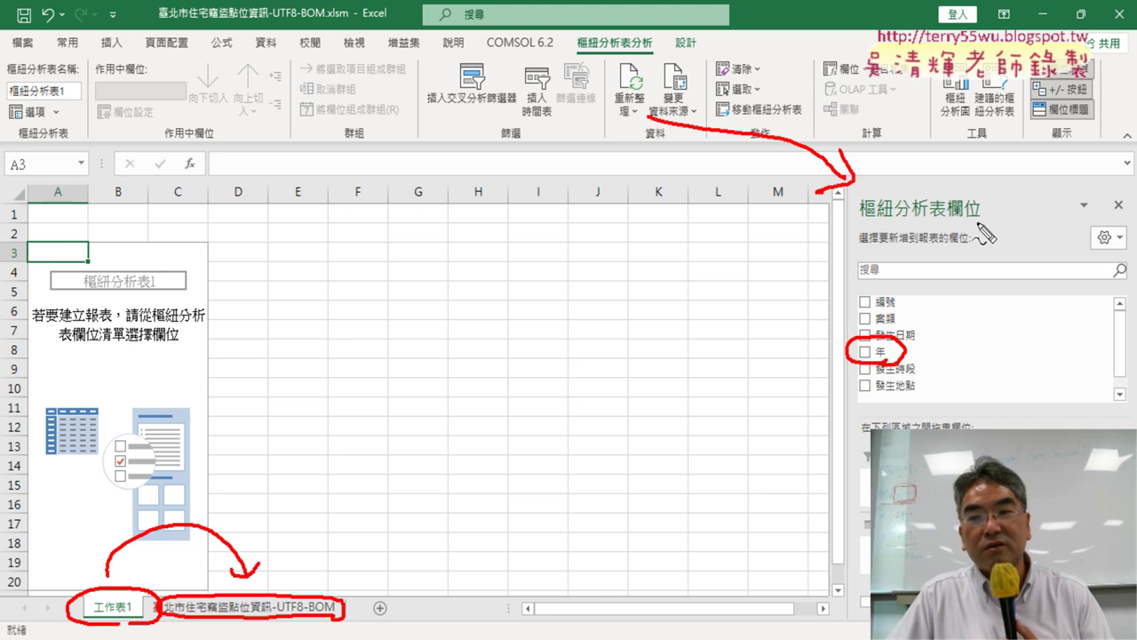
pyautogui.moveTo(979, 232)
pyautogui.mouseDown()
pyautogui.moveTo(831, 200)
pyautogui.moveTo(1021, 218)
pyautogui.mouseUp()
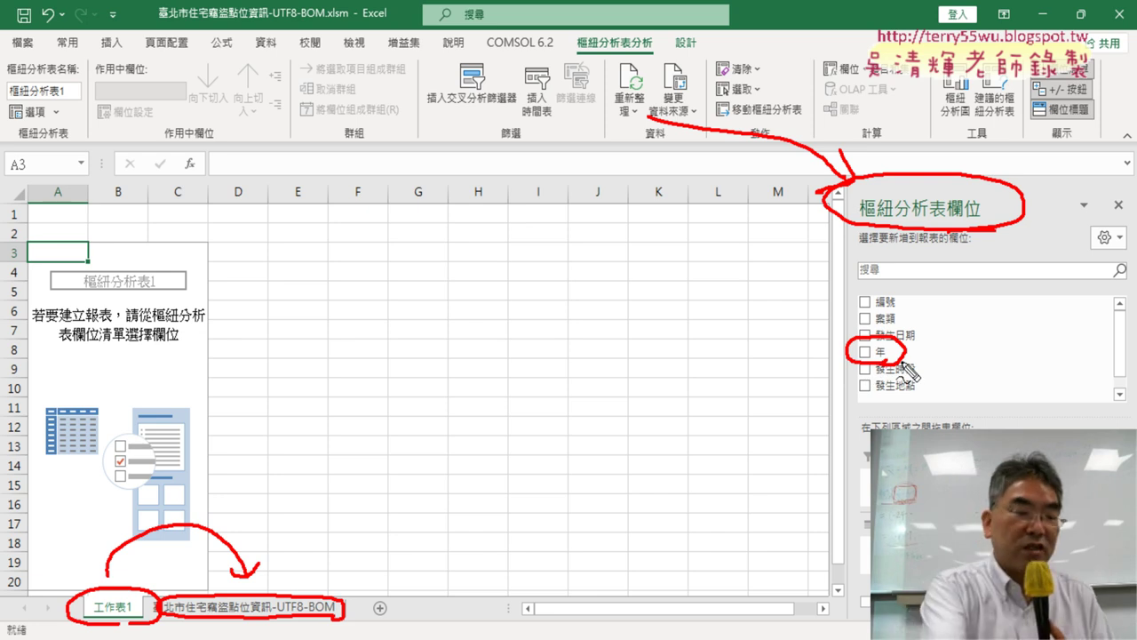
pyautogui.press('Escape')
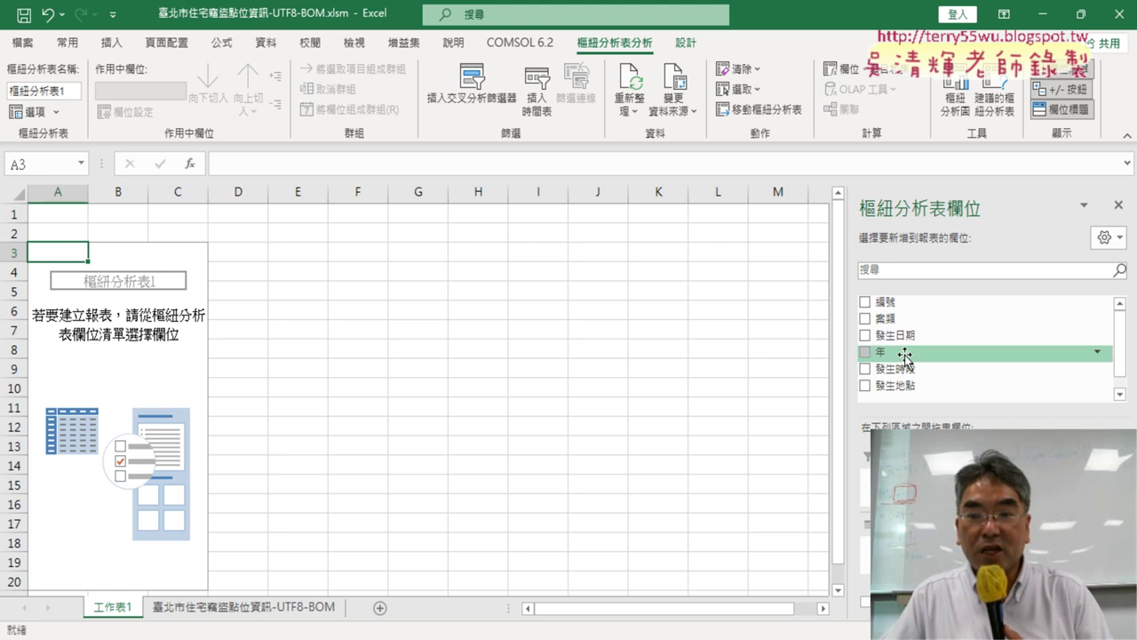
# Place 年 in the PivotTable rows and values to count records for years 102–113
pyautogui.moveTo(904, 355); pyautogui.dragTo(897, 537)
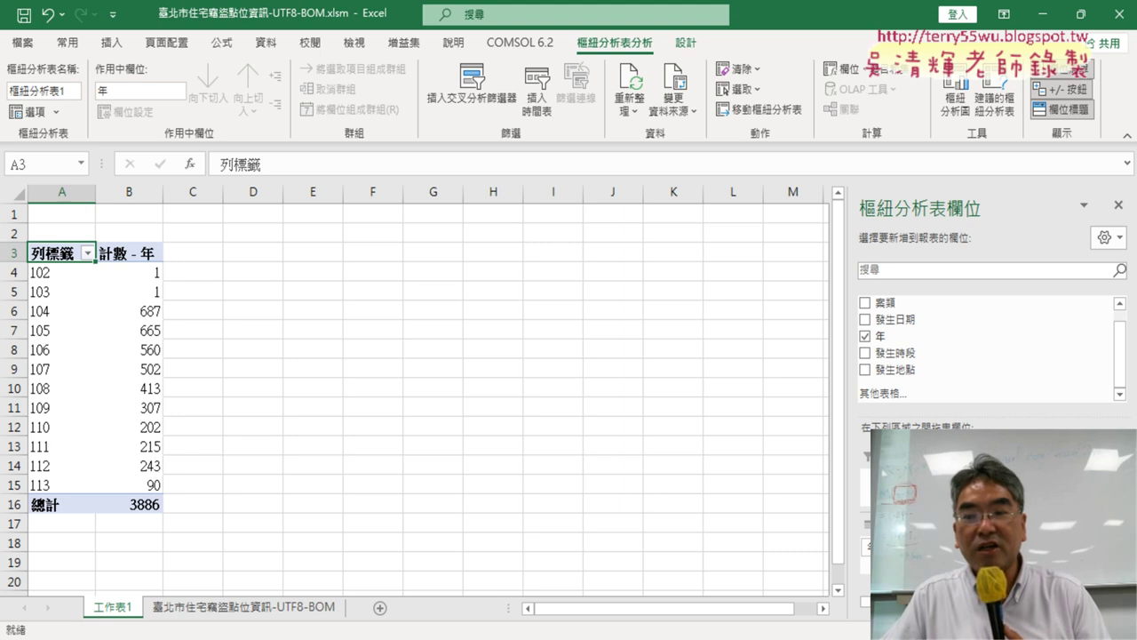
pyautogui.moveTo(1021, 551); pyautogui.dragTo(1009, 355)
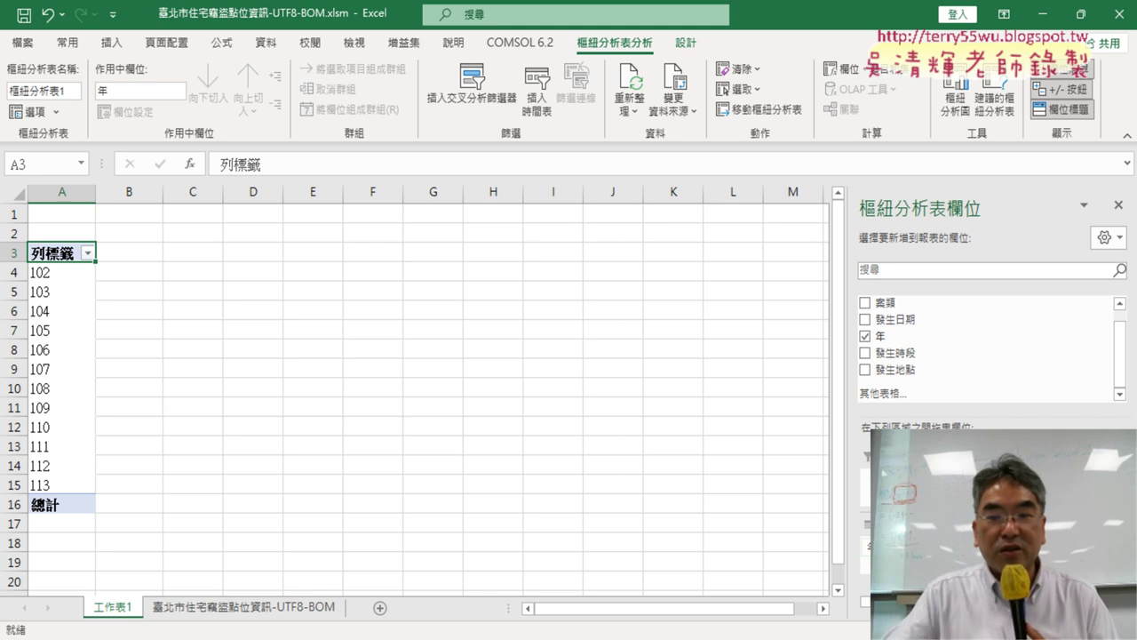
pyautogui.moveTo(902, 342)
pyautogui.mouseDown()
pyautogui.moveTo(819, 464)
pyautogui.moveTo(866, 521)
pyautogui.moveTo(842, 533)
pyautogui.mouseUp()
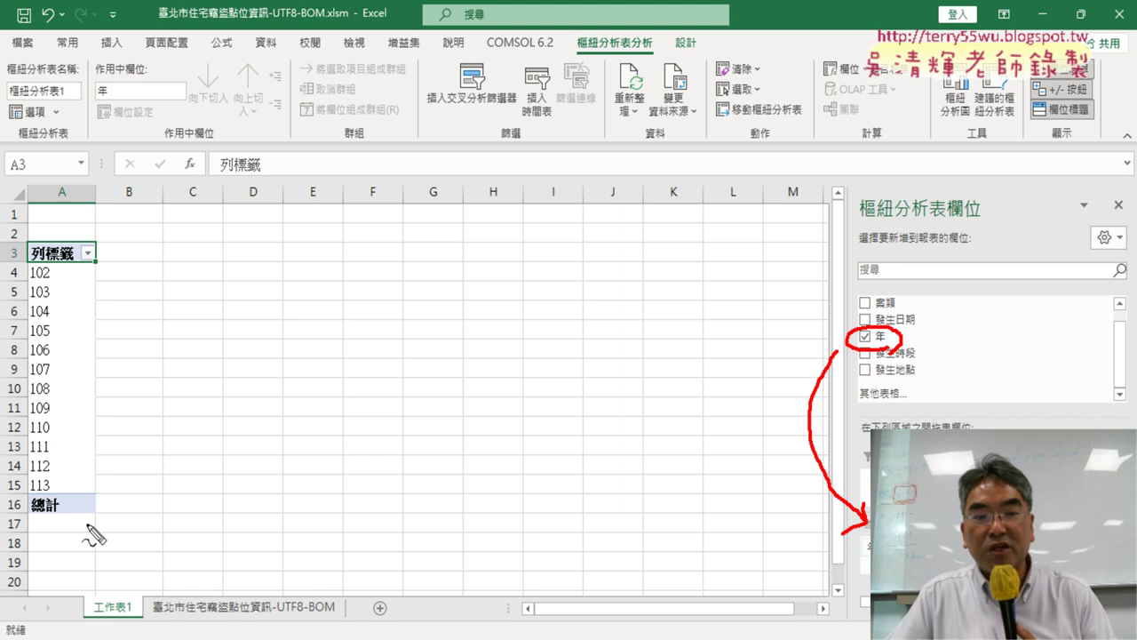
# Circle year 104 in red ink, then clear the ink marks
pyautogui.moveTo(89, 528)
pyautogui.mouseDown()
pyautogui.moveTo(13, 307)
pyautogui.moveTo(89, 241)
pyautogui.moveTo(89, 525)
pyautogui.moveTo(70, 524)
pyautogui.mouseUp()
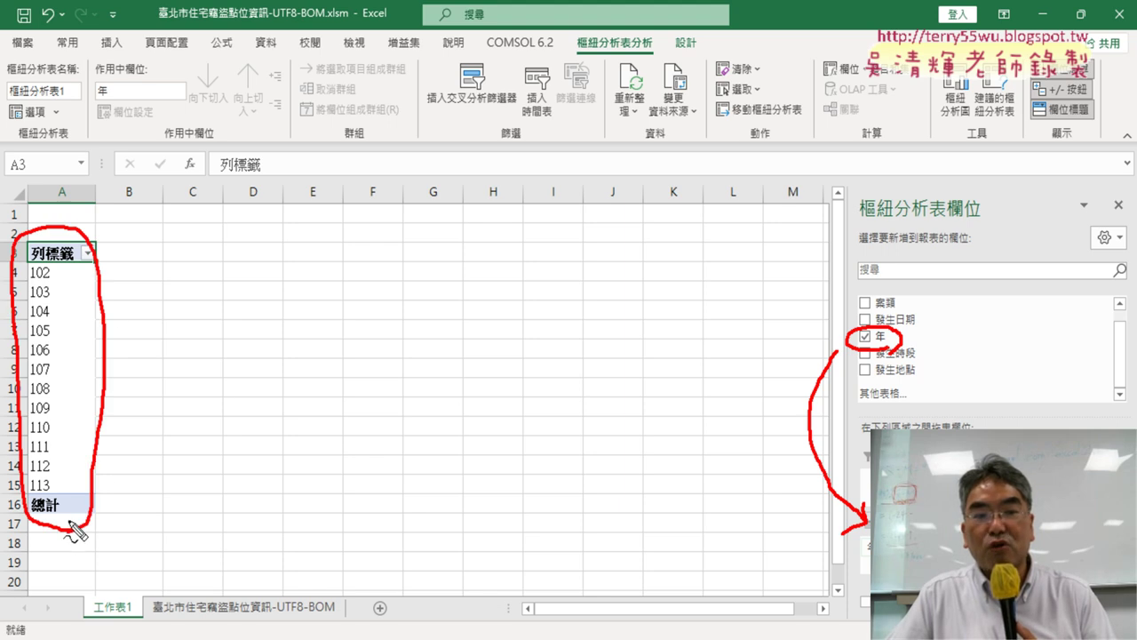
pyautogui.moveTo(30, 286); pyautogui.dragTo(59, 284)
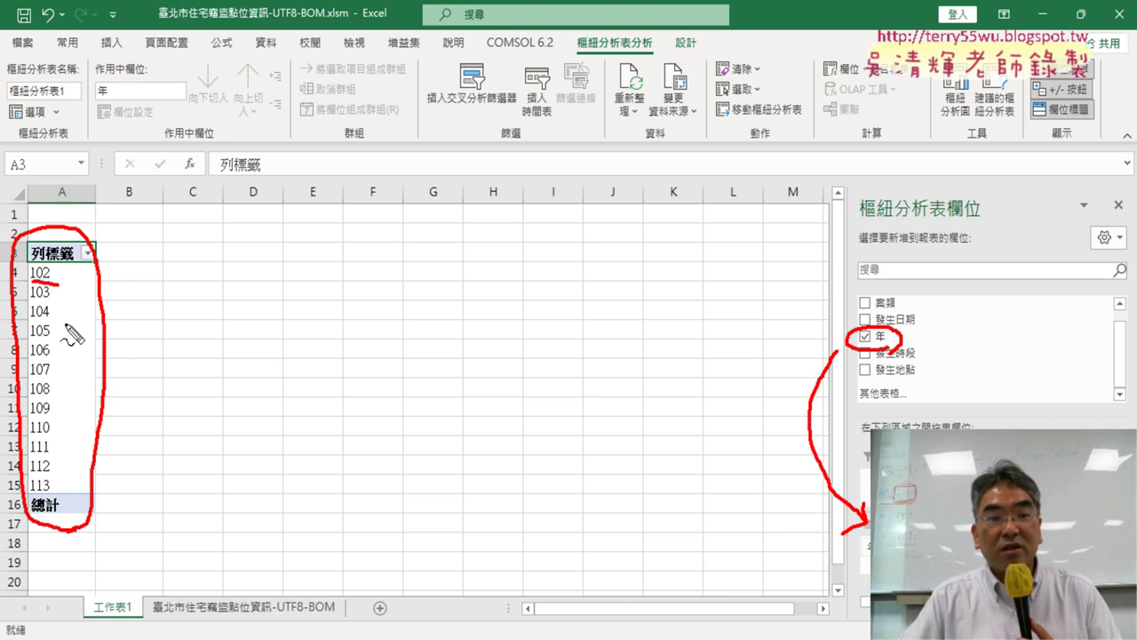
pyautogui.moveTo(39, 305); pyautogui.dragTo(64, 334)
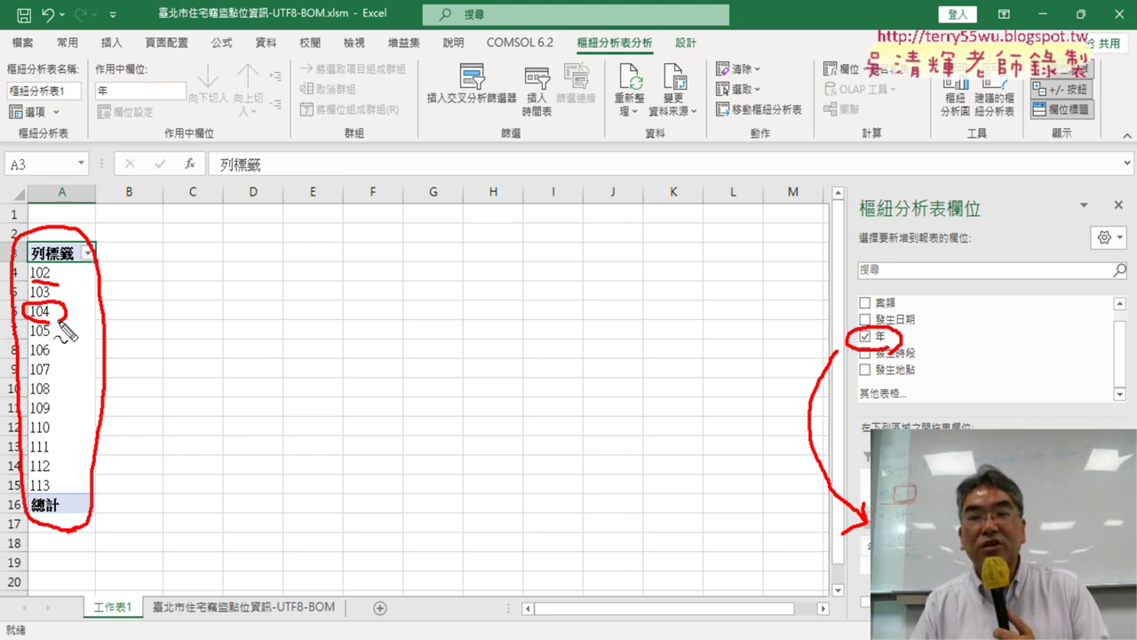
pyautogui.press('Escape')
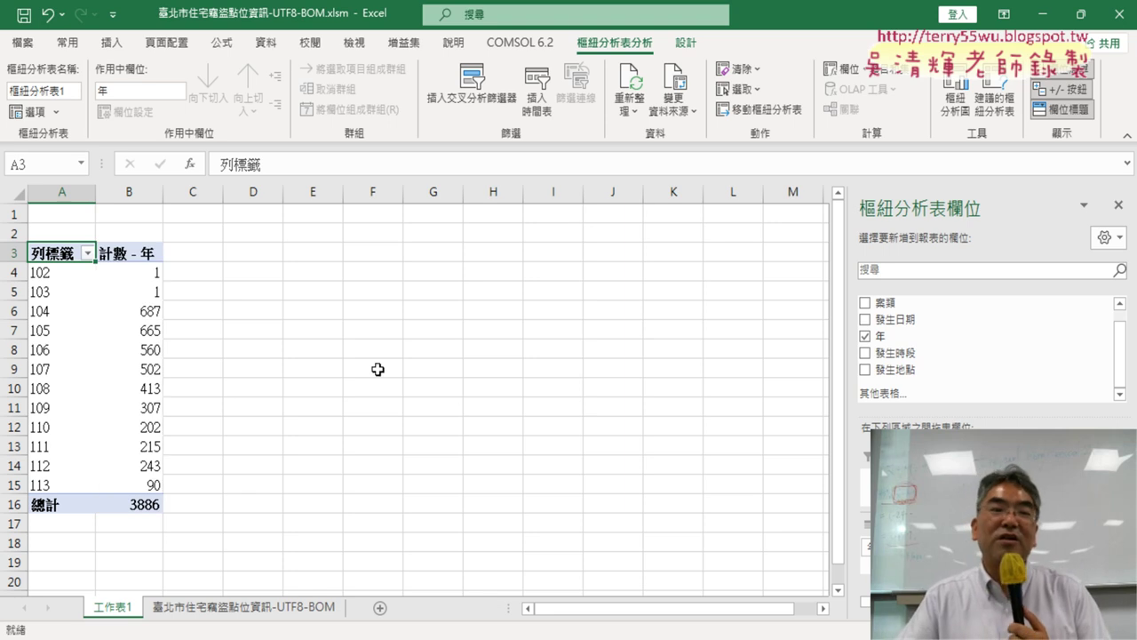
pyautogui.click(147, 313)
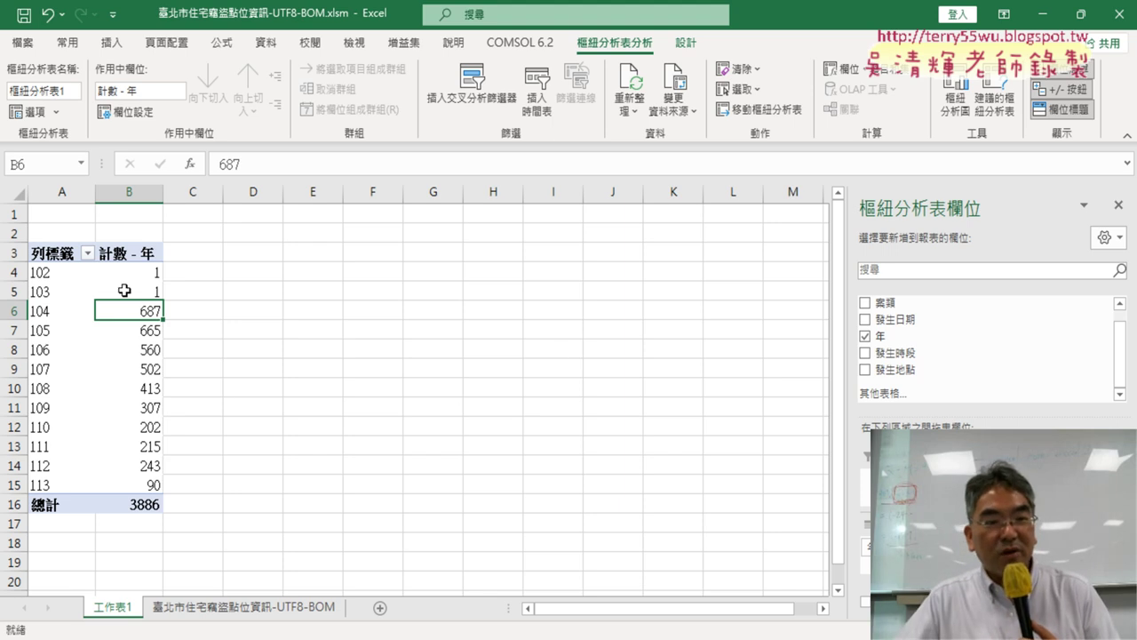
pyautogui.click(13, 310)
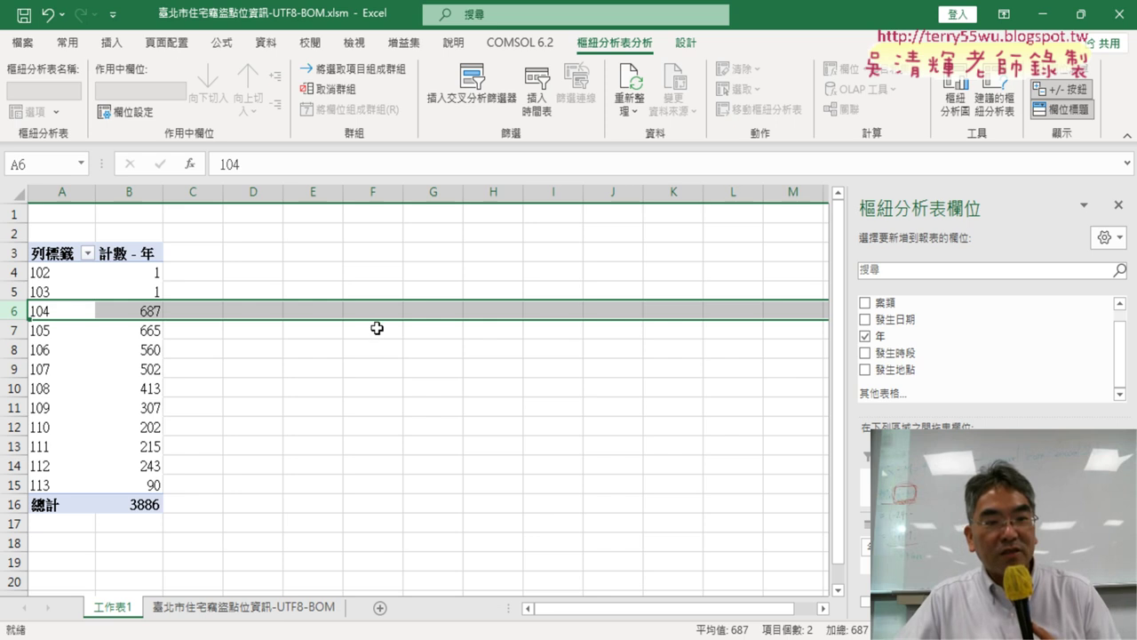
pyautogui.click(13, 484)
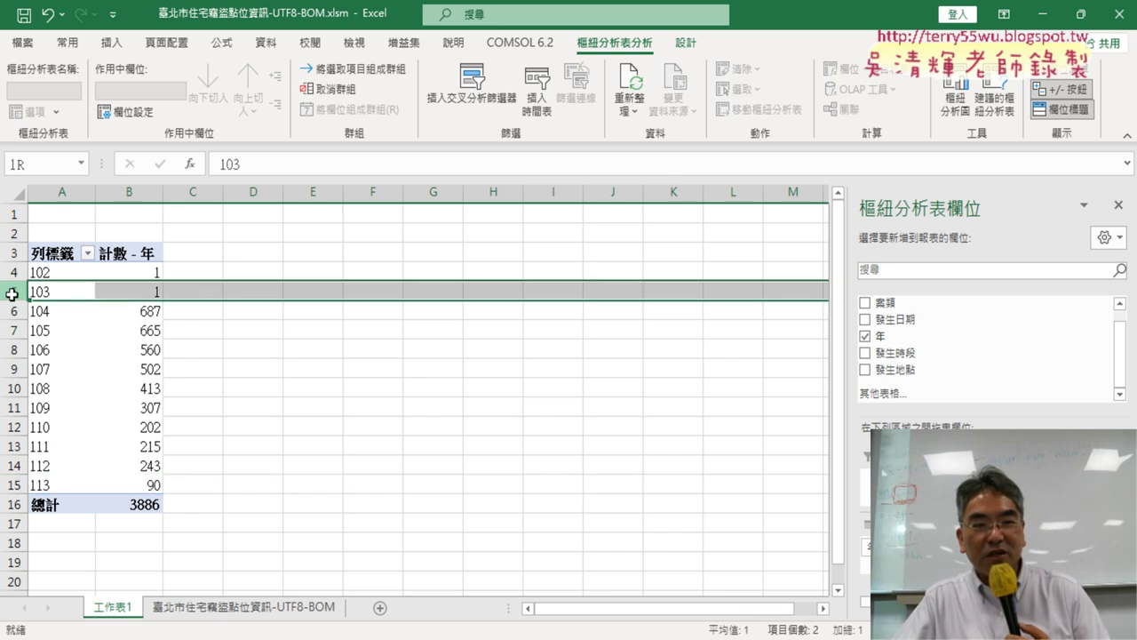
# Hide the rows for years 102, 103 and 113, then undo the hiding
pyautogui.moveTo(9, 293); pyautogui.dragTo(9, 272)
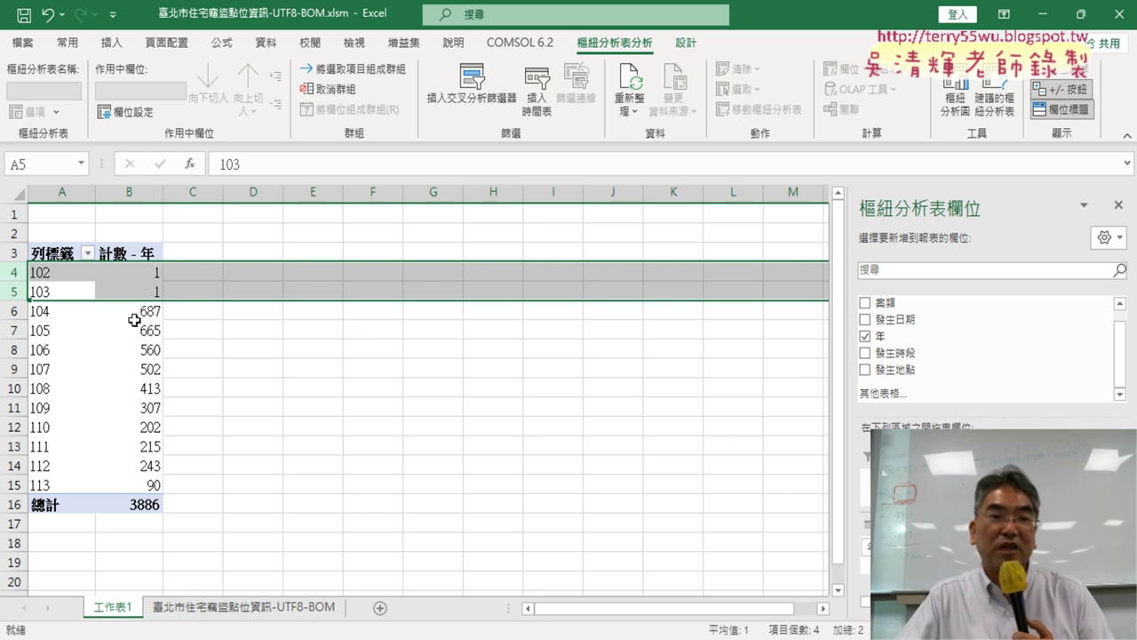
pyautogui.click(16, 272)
pyautogui.moveTo(17, 272); pyautogui.dragTo(17, 291)
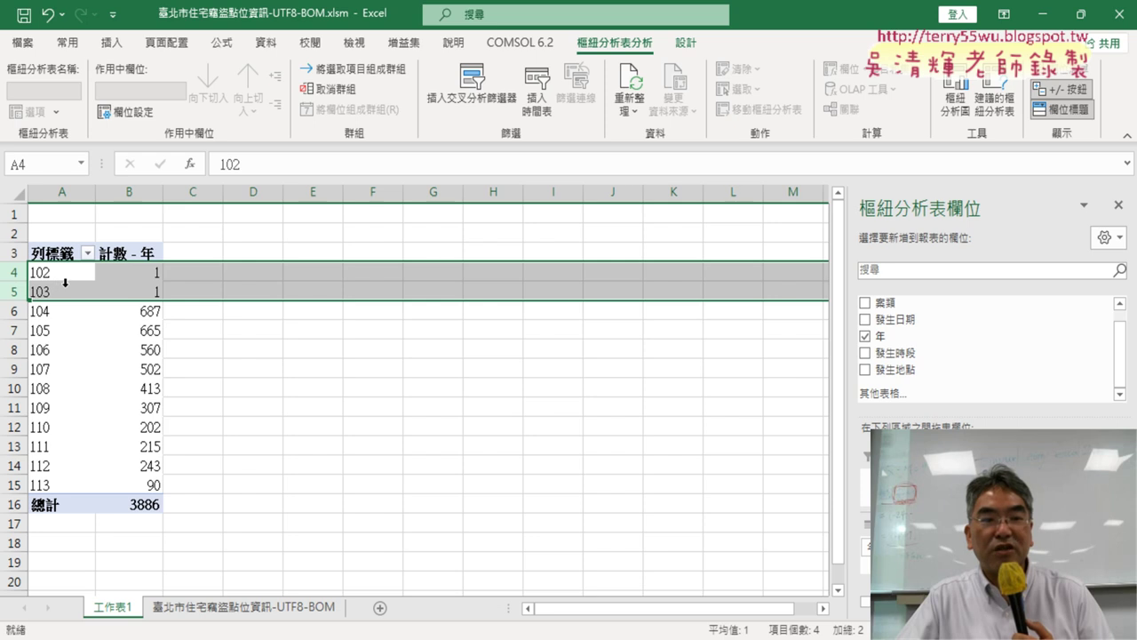
pyautogui.rightClick(205, 292)
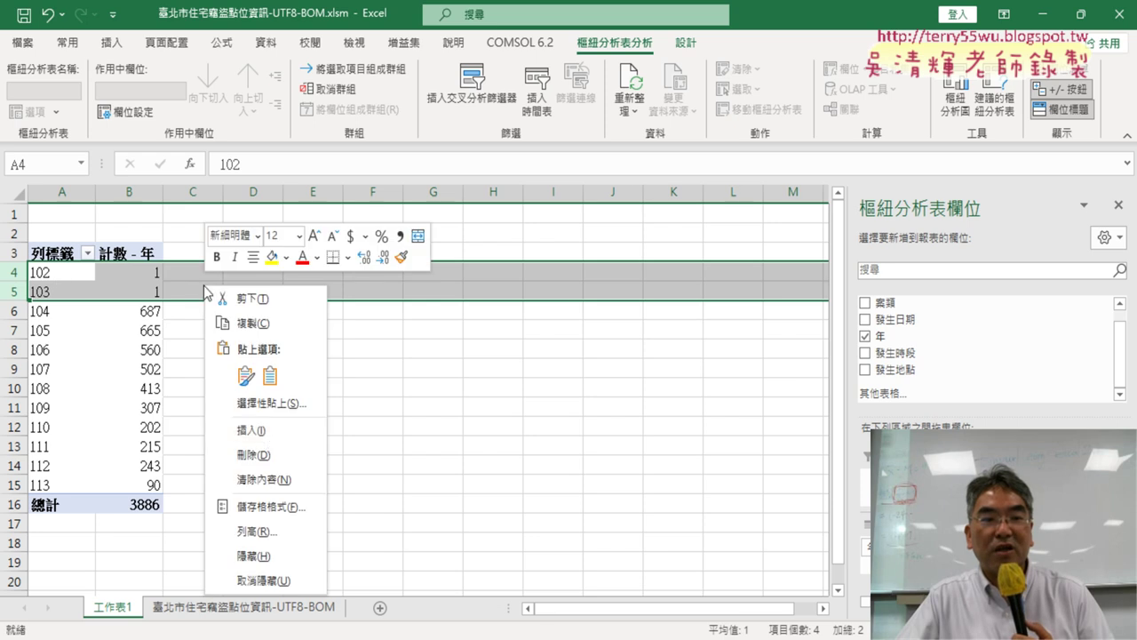
pyautogui.click(290, 556)
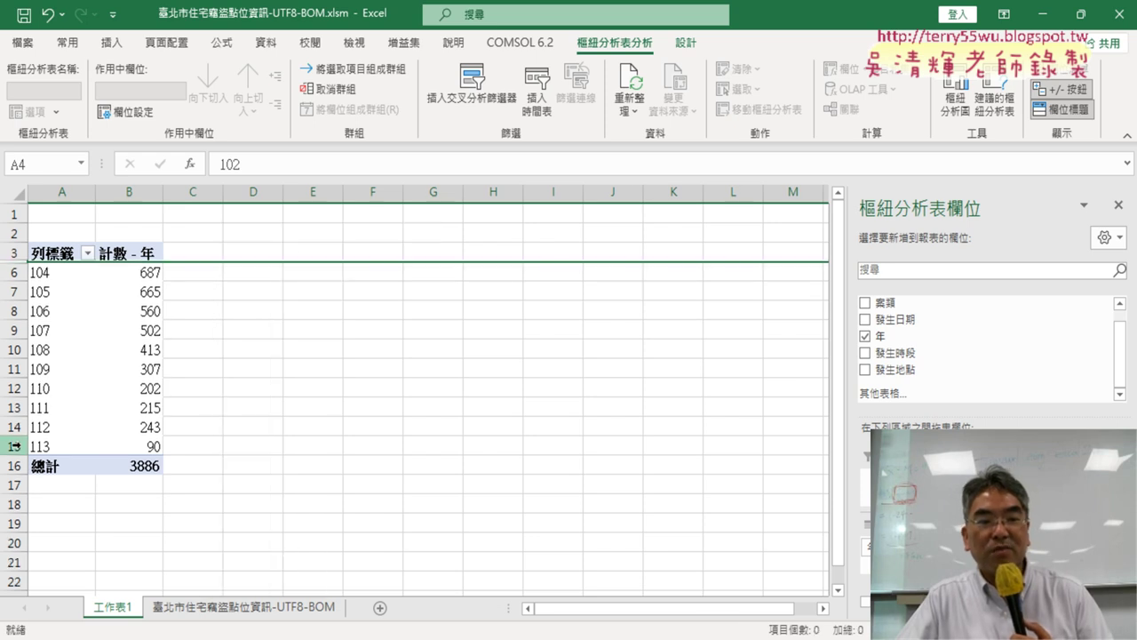
pyautogui.click(18, 446)
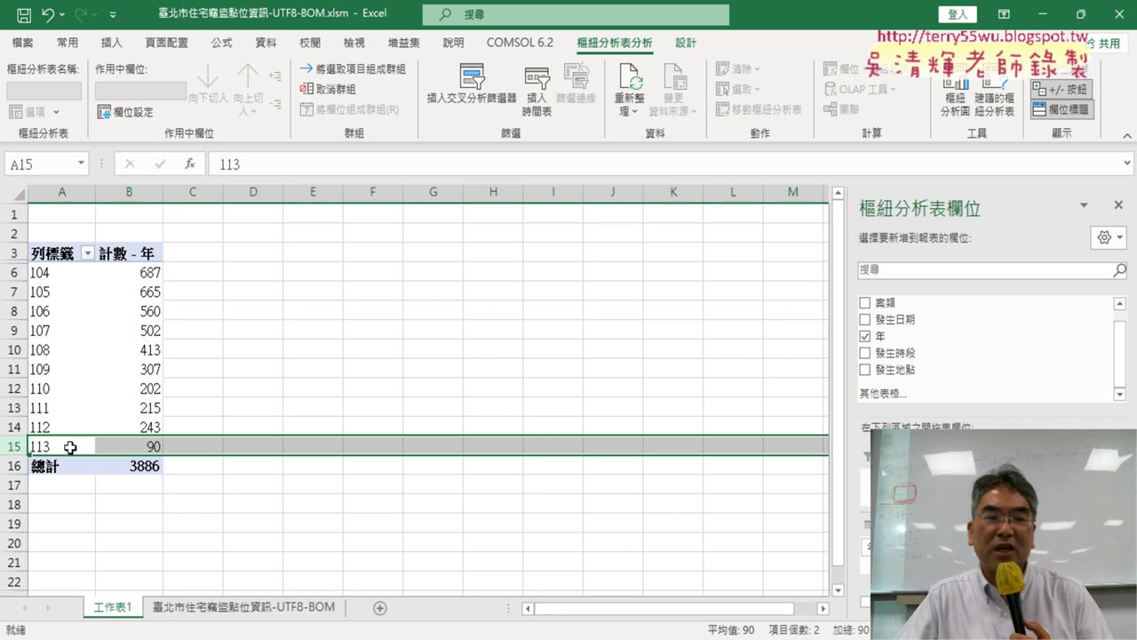
pyautogui.rightClick(149, 446)
pyautogui.click(211, 414)
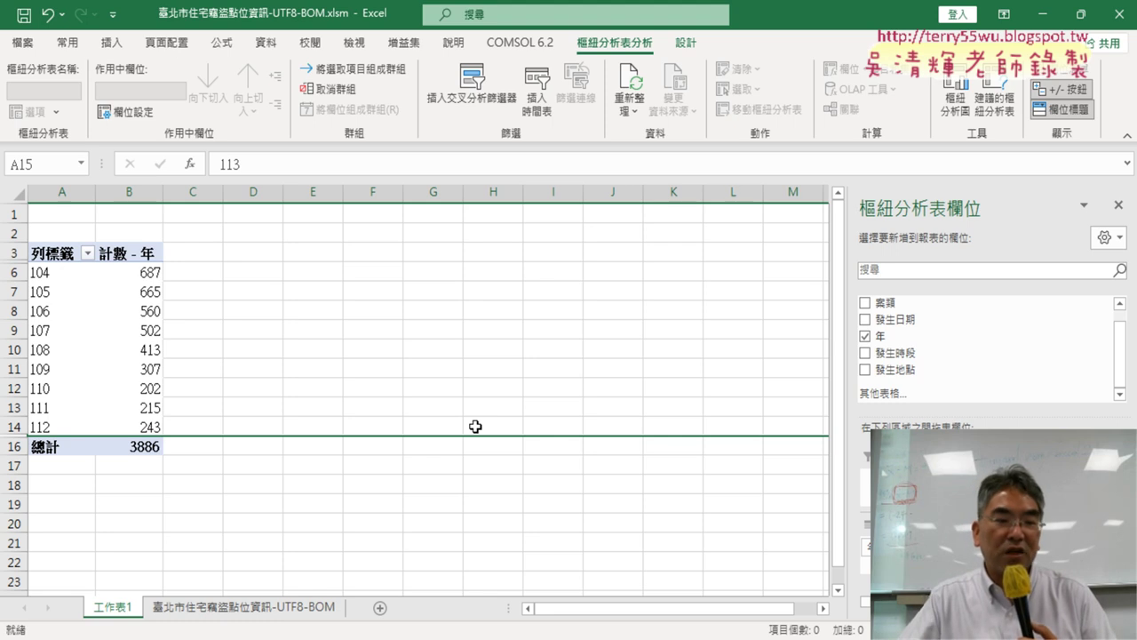
pyautogui.hotkey('ctrl', 'z')
pyautogui.hotkey('ctrl', 'z')
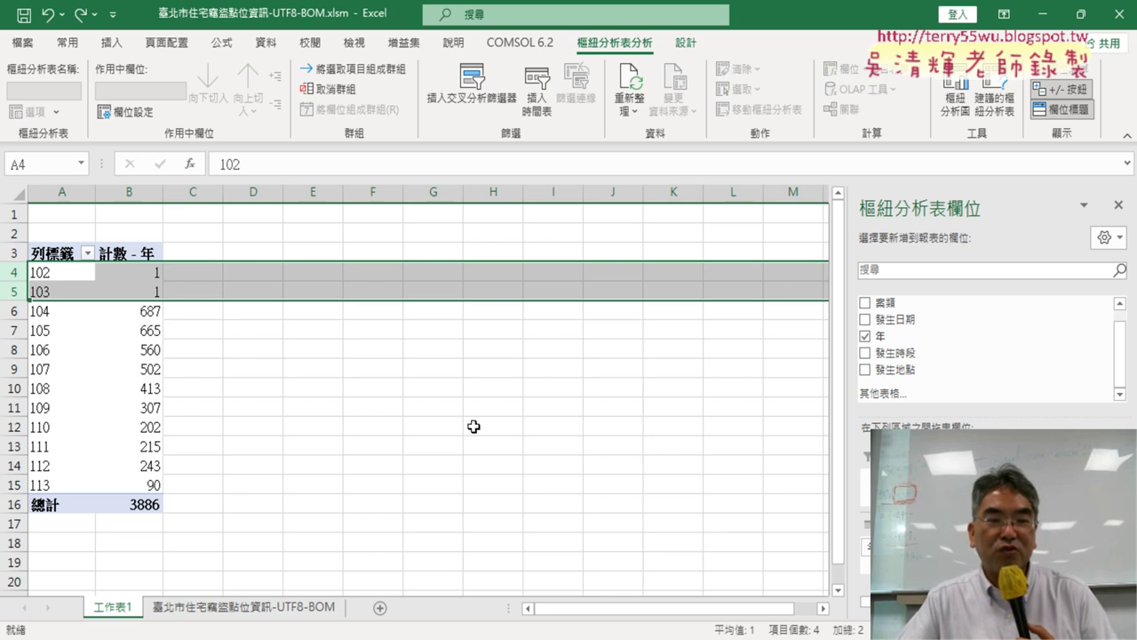
# Filter the 列標籤 to exclude 102, 103 and 113, leaving a 3794 total
pyautogui.click(89, 255)
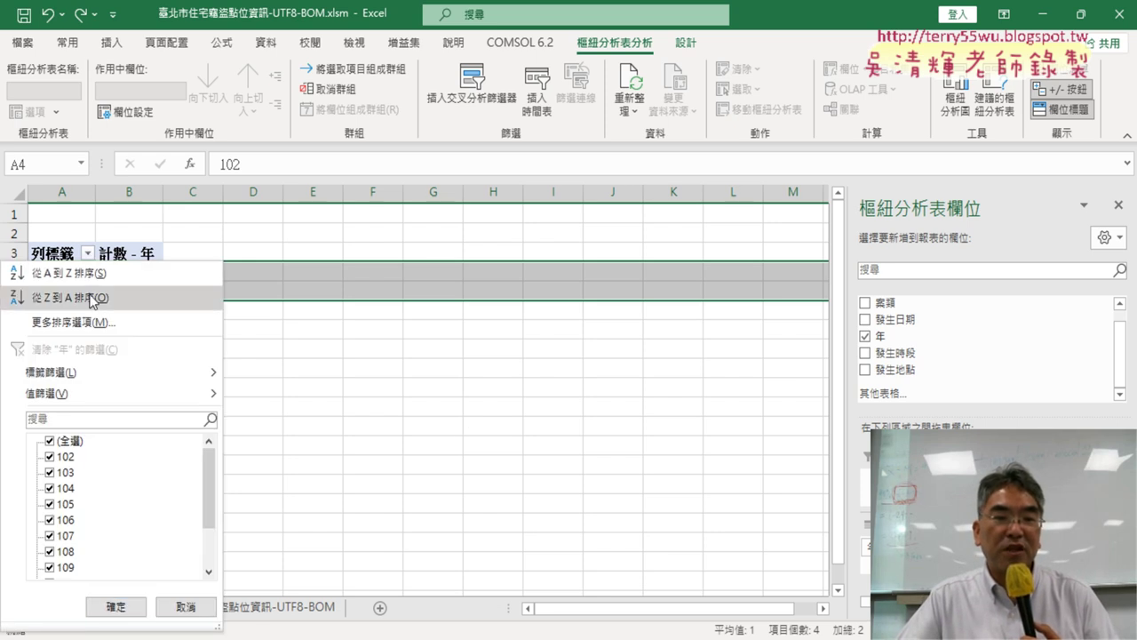
pyautogui.click(49, 457)
pyautogui.click(49, 473)
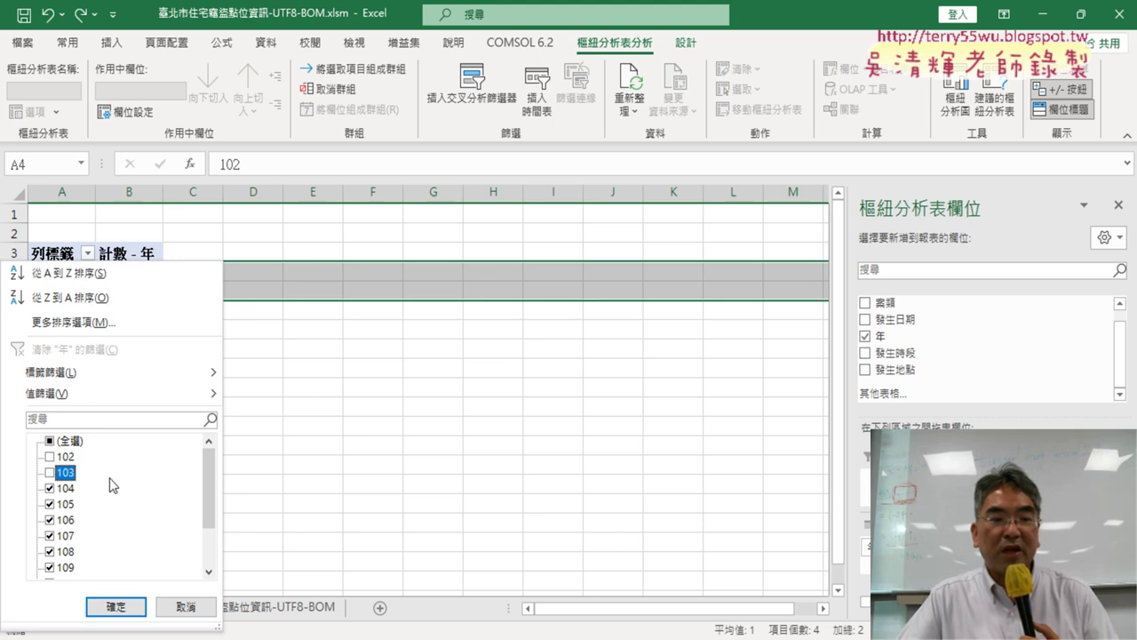
pyautogui.scroll(-2, 112, 484)
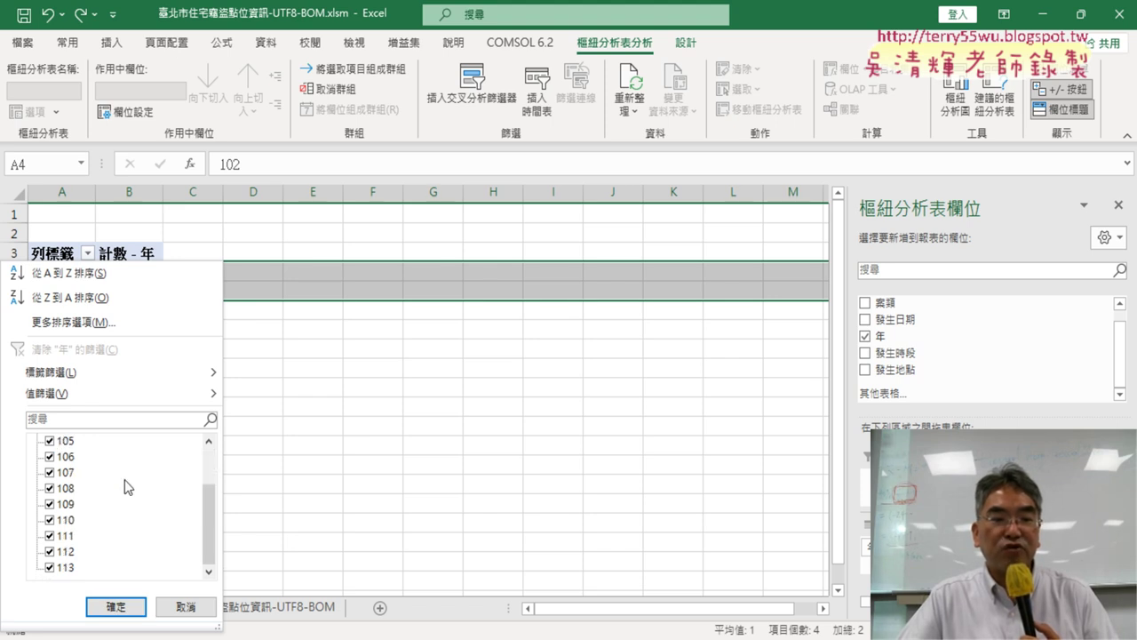
pyautogui.click(50, 567)
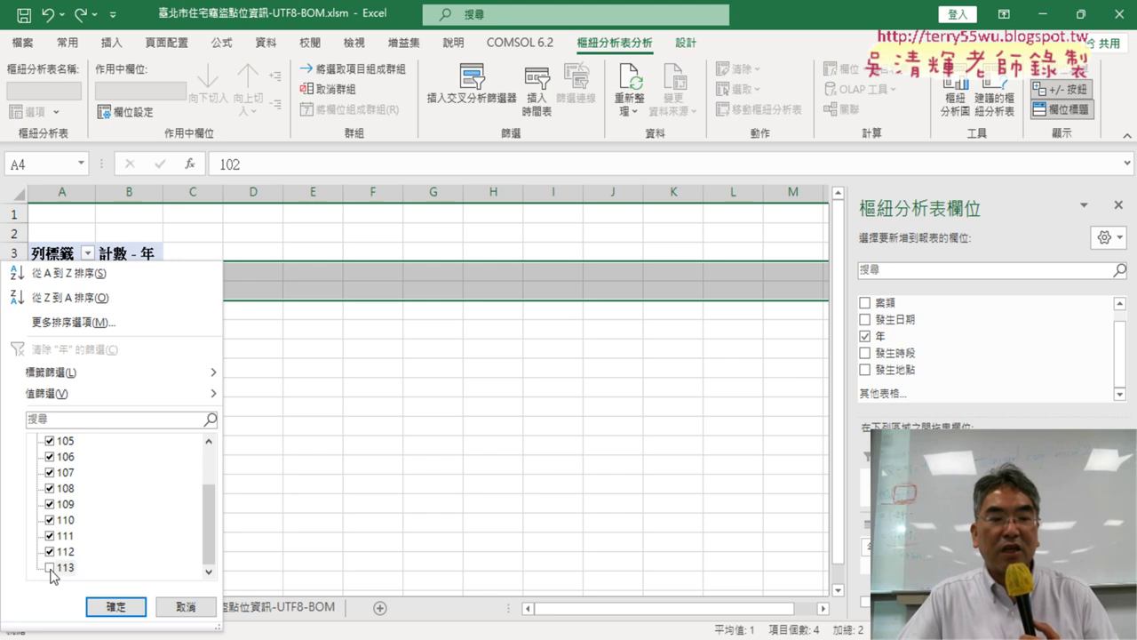
pyautogui.click(117, 607)
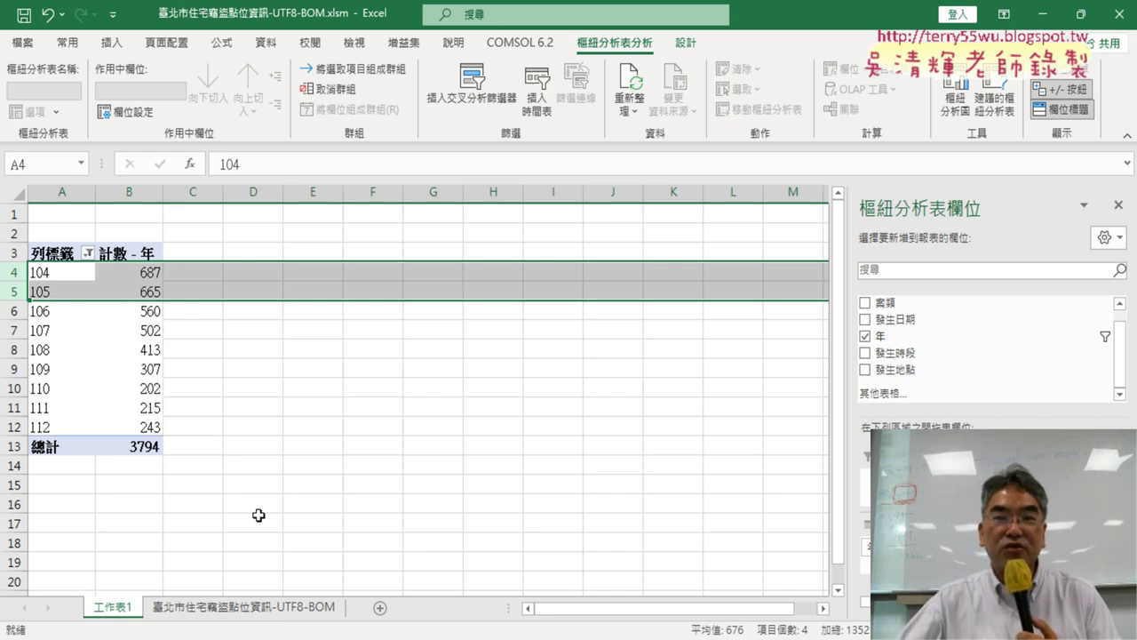
pyautogui.click(126, 348)
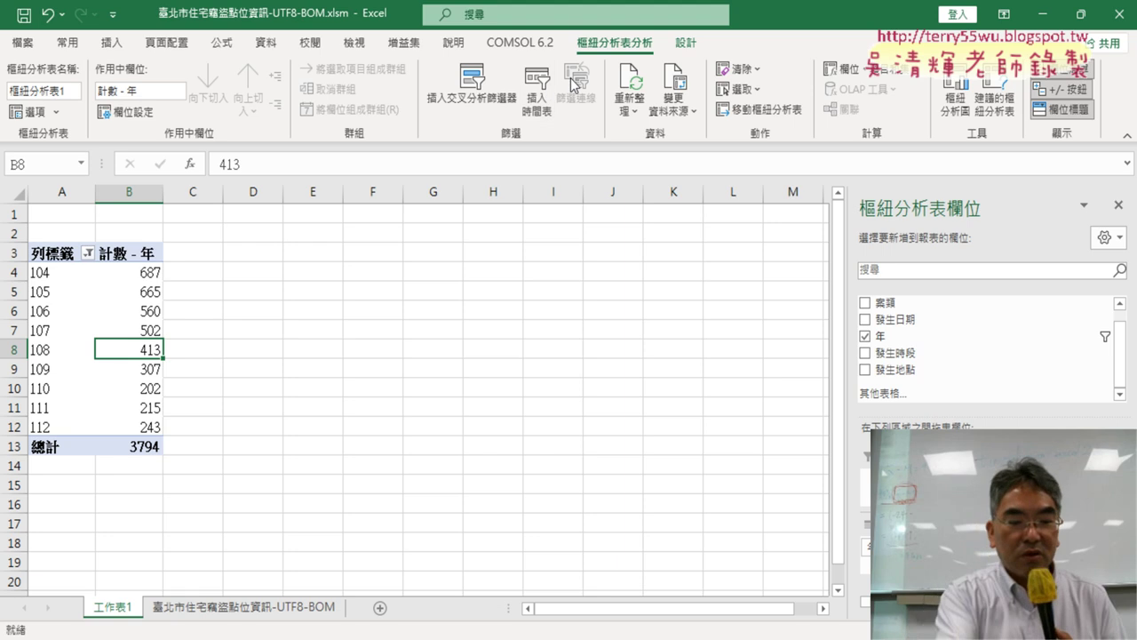
# Mark up the PivotTable in red ink, clear it, then open the PivotChart Insert Chart dialog
pyautogui.moveTo(23, 460)
pyautogui.mouseDown()
pyautogui.moveTo(3, 355)
pyautogui.moveTo(19, 457)
pyautogui.mouseUp()
pyautogui.moveTo(641, 59)
pyautogui.mouseDown()
pyautogui.moveTo(575, 54)
pyautogui.moveTo(949, 135)
pyautogui.moveTo(985, 87)
pyautogui.mouseUp()
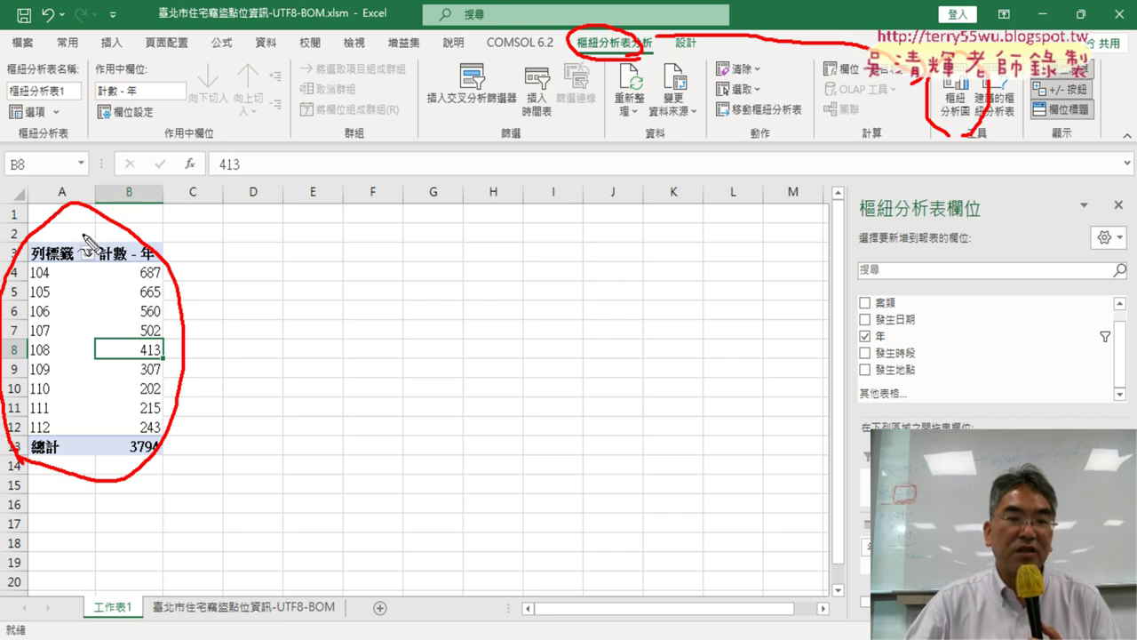
pyautogui.press('Escape')
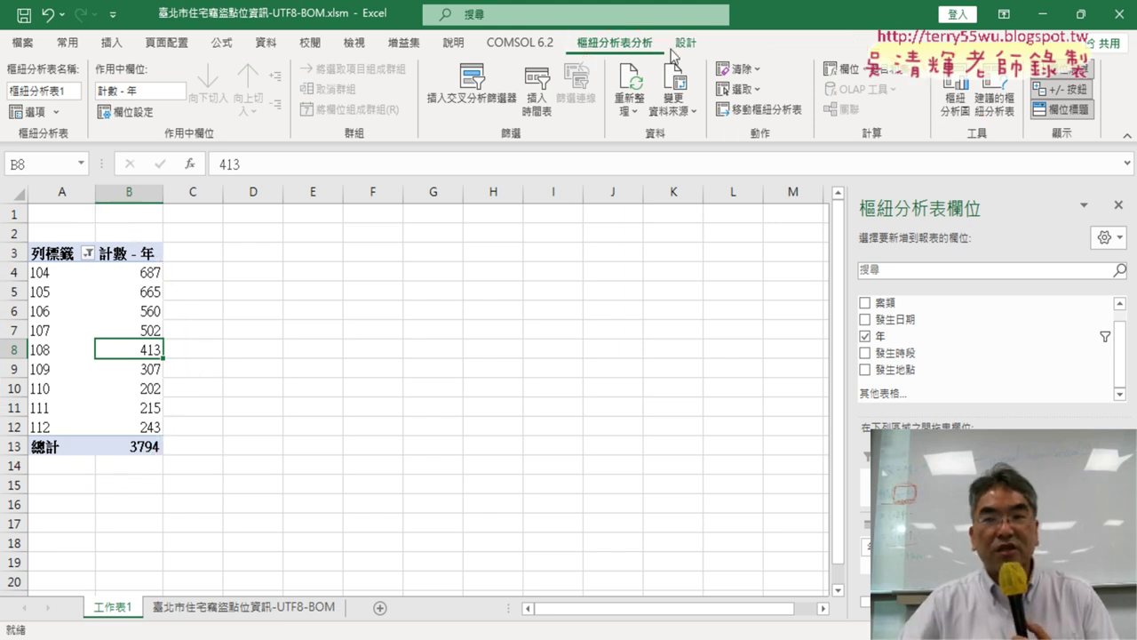
pyautogui.click(956, 102)
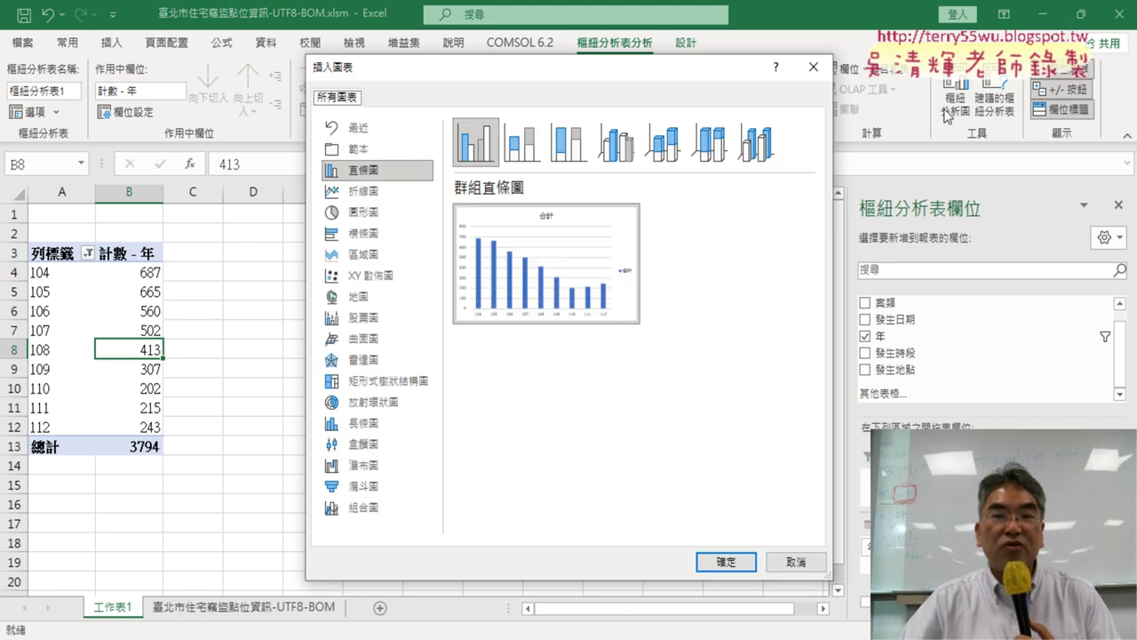
pyautogui.moveTo(546, 264)
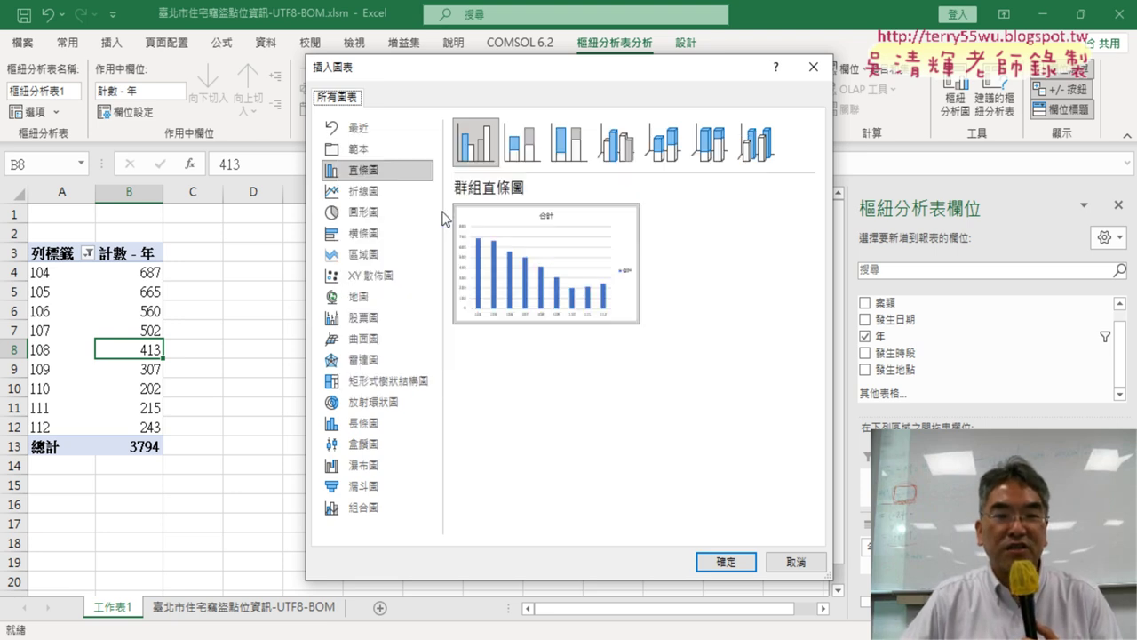
# Insert a Line with Markers PivotChart of yearly counts 104–112 on 工作表1
pyautogui.click(380, 194)
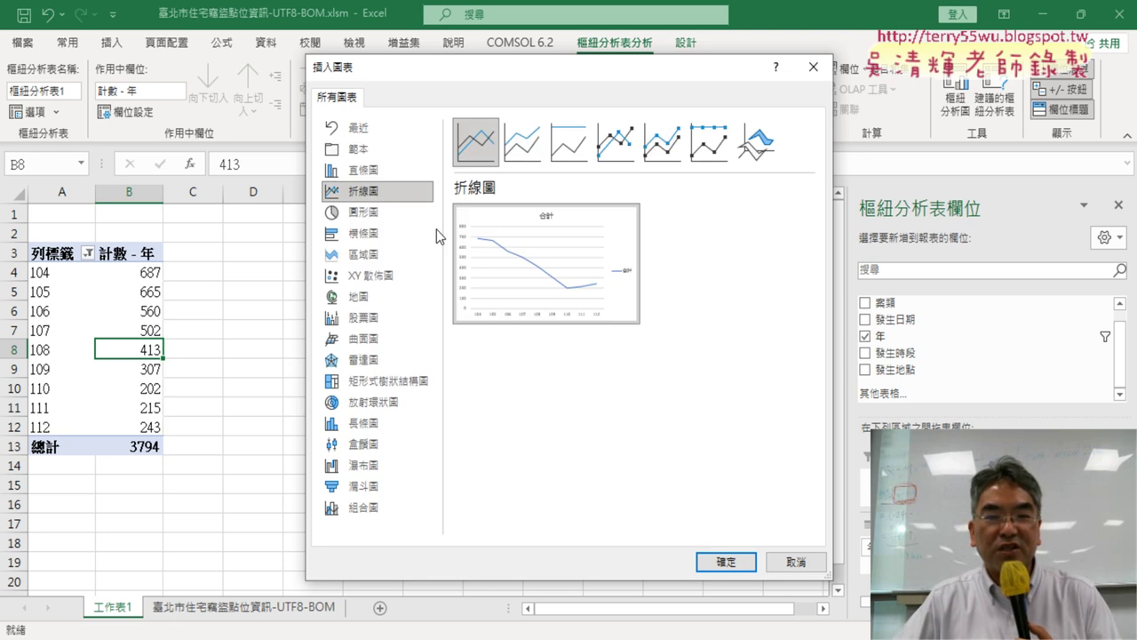
pyautogui.click(623, 153)
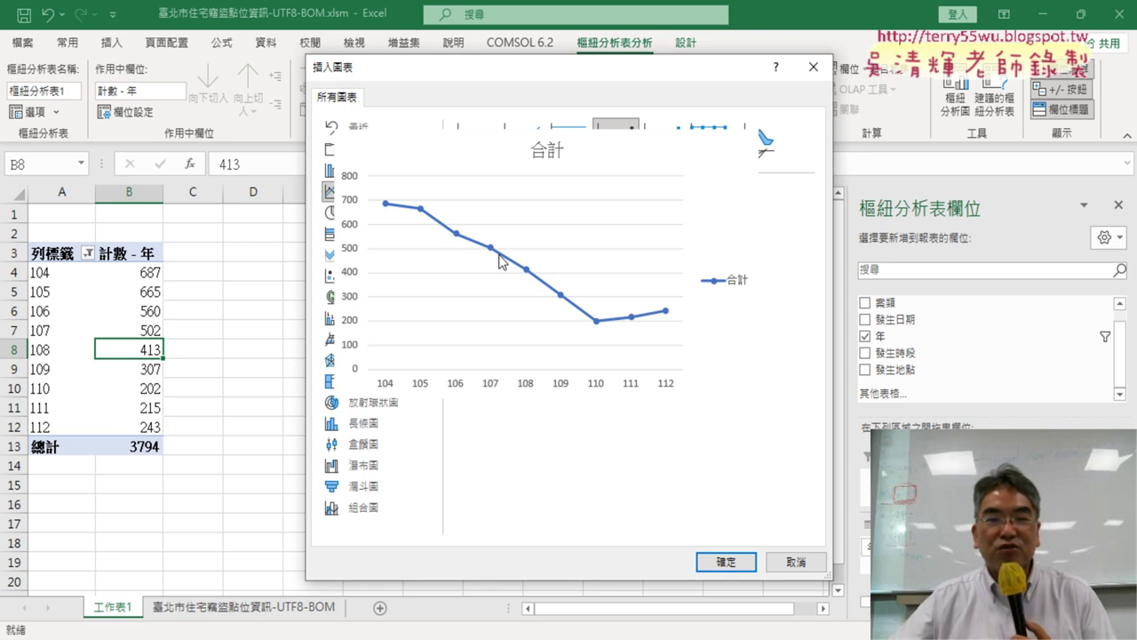
pyautogui.click(726, 562)
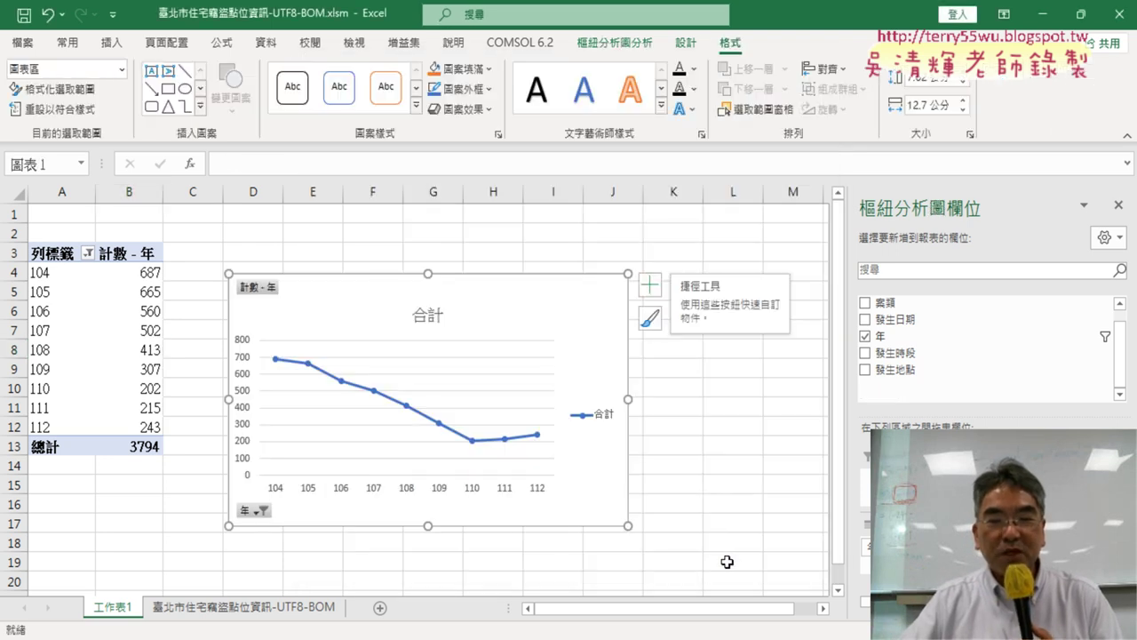
# Move the line chart up beside the PivotTable, enlarge it to about row 20, then show the 臺北市住宅竊盜點位資訊-UTF8-BOM sheet
pyautogui.moveTo(235, 277); pyautogui.dragTo(225, 222)
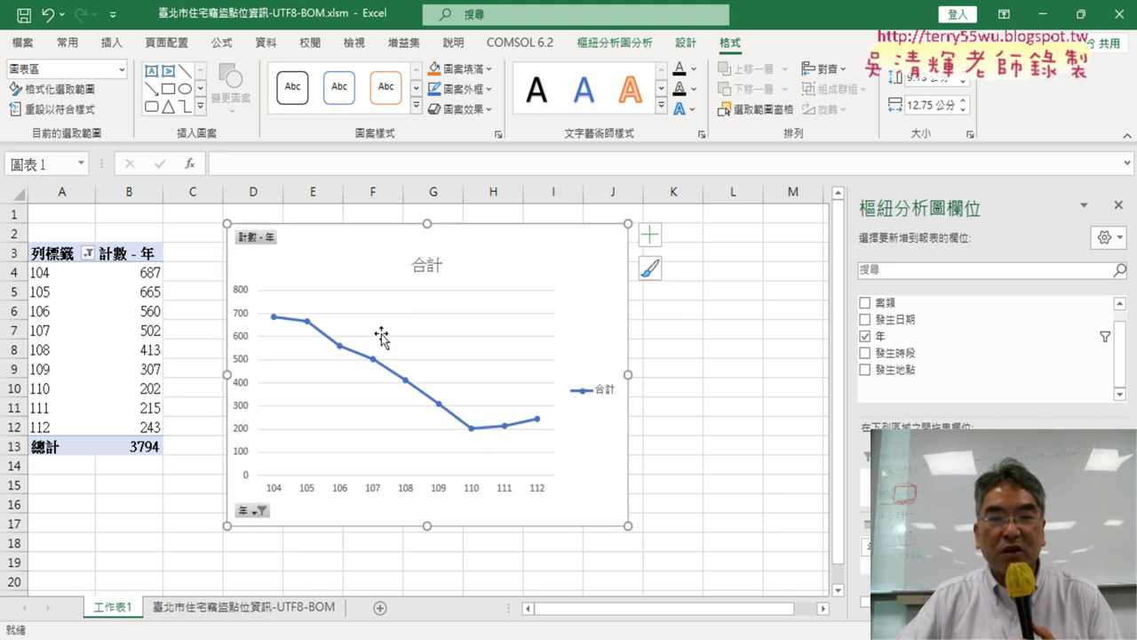
pyautogui.moveTo(628, 525)
pyautogui.mouseDown()
pyautogui.moveTo(797, 556)
pyautogui.moveTo(812, 584)
pyautogui.mouseUp()
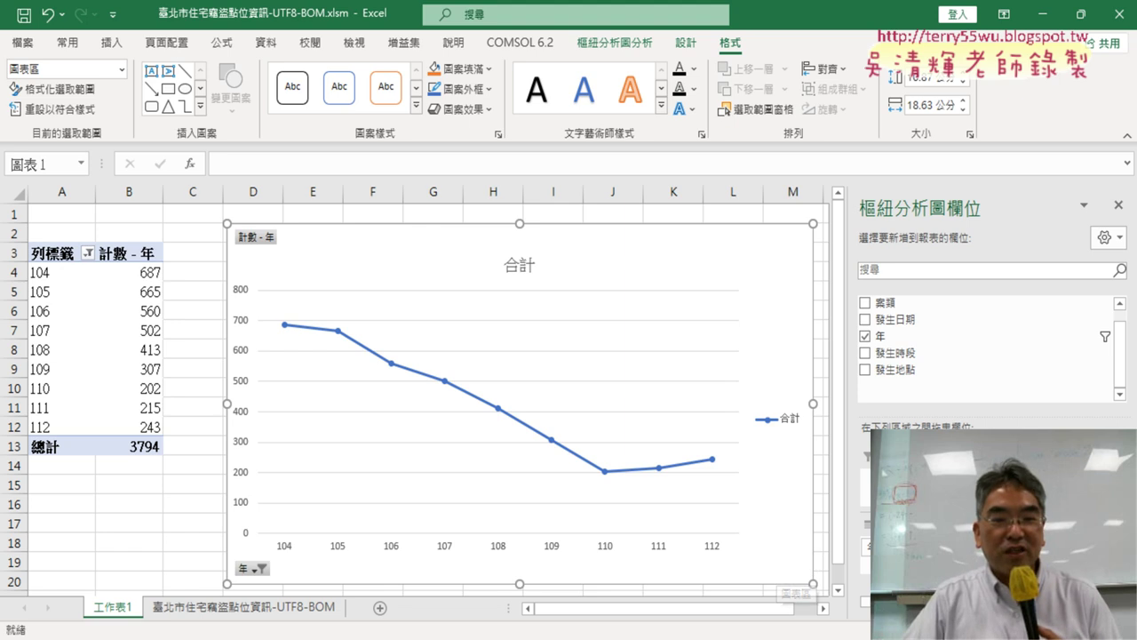
pyautogui.click(251, 613)
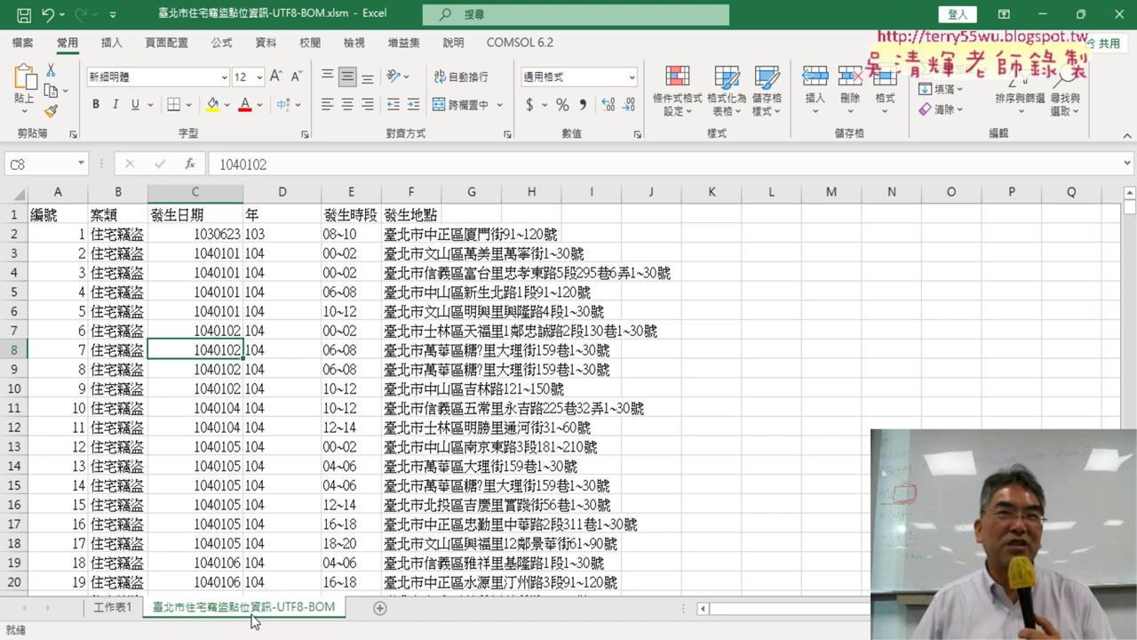
# Return to the 工作表1 sheet with the PivotTable and its line chart
pyautogui.click(125, 611)
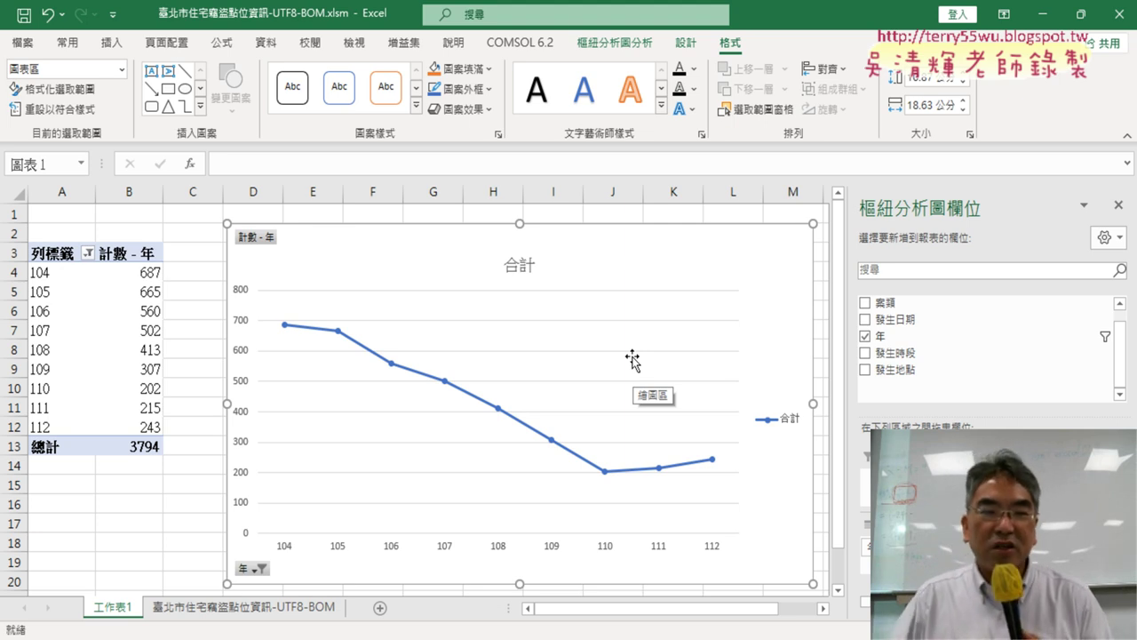
# Narrow column C so the chart moves left, briefly marking its 合計 title with ink
pyautogui.click(222, 195)
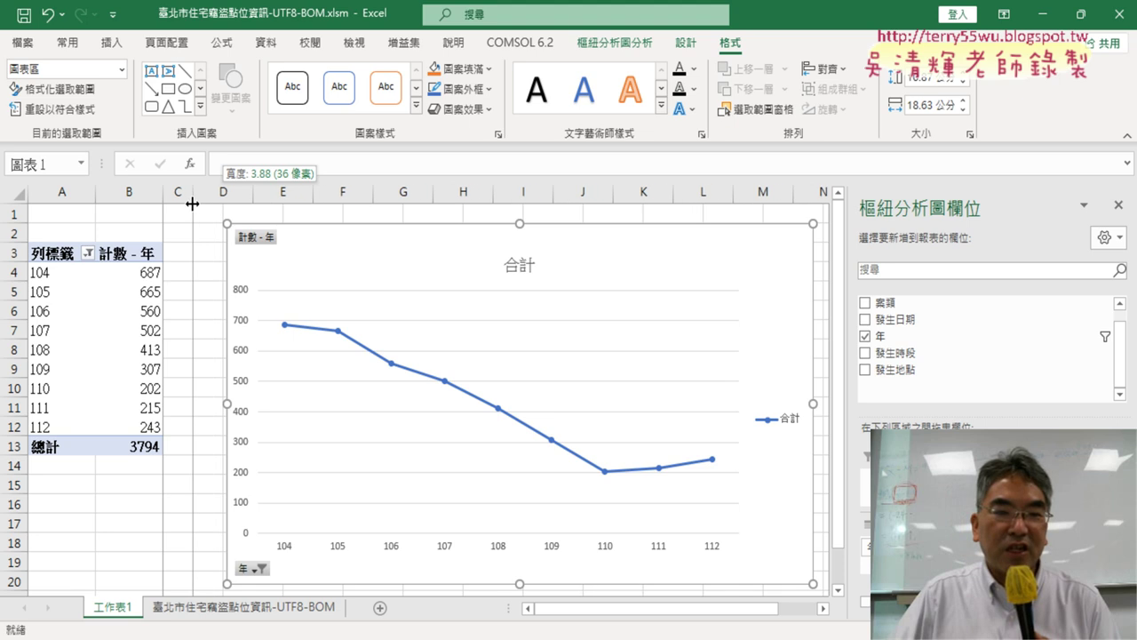
pyautogui.moveTo(222, 195); pyautogui.dragTo(192, 194)
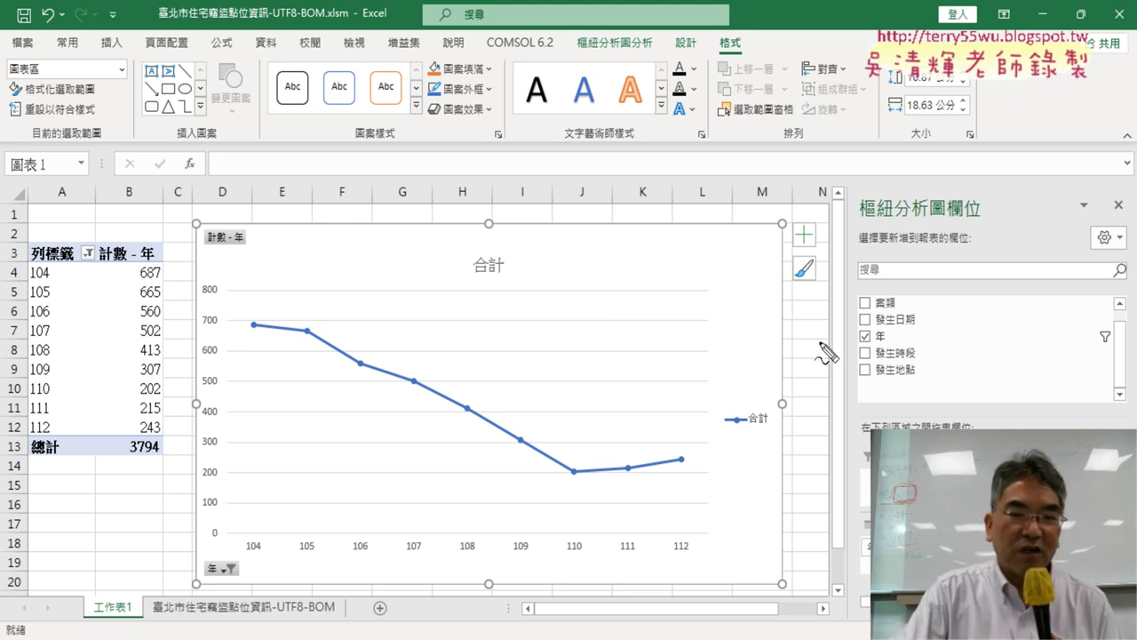
pyautogui.moveTo(494, 275); pyautogui.dragTo(516, 273)
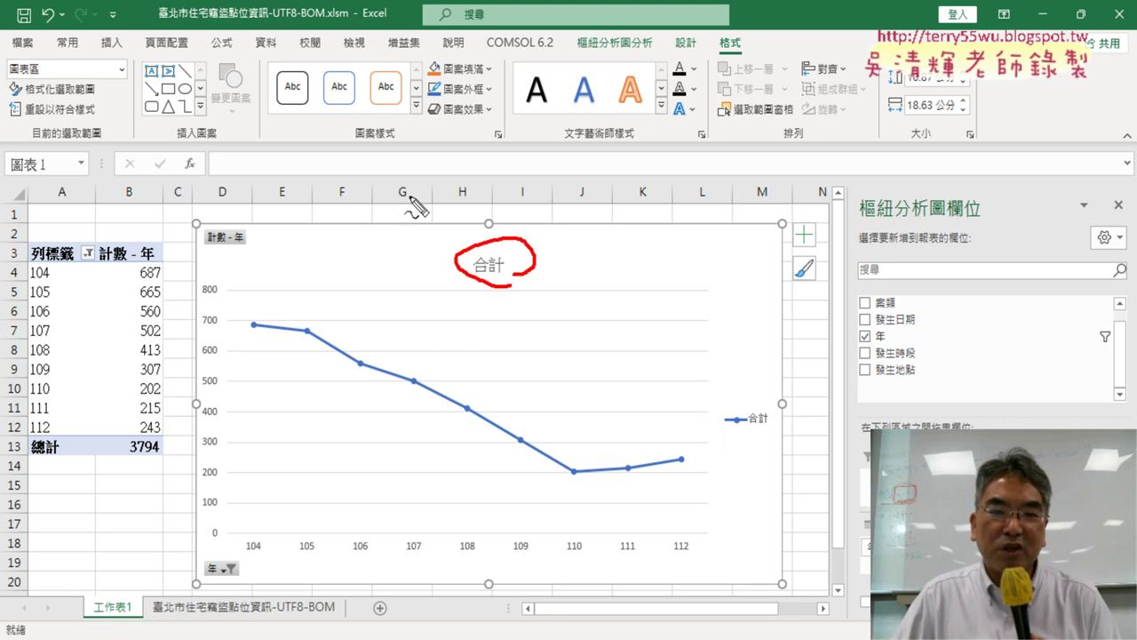
pyautogui.moveTo(410, 195); pyautogui.dragTo(475, 258)
pyautogui.moveTo(469, 216); pyautogui.dragTo(491, 245)
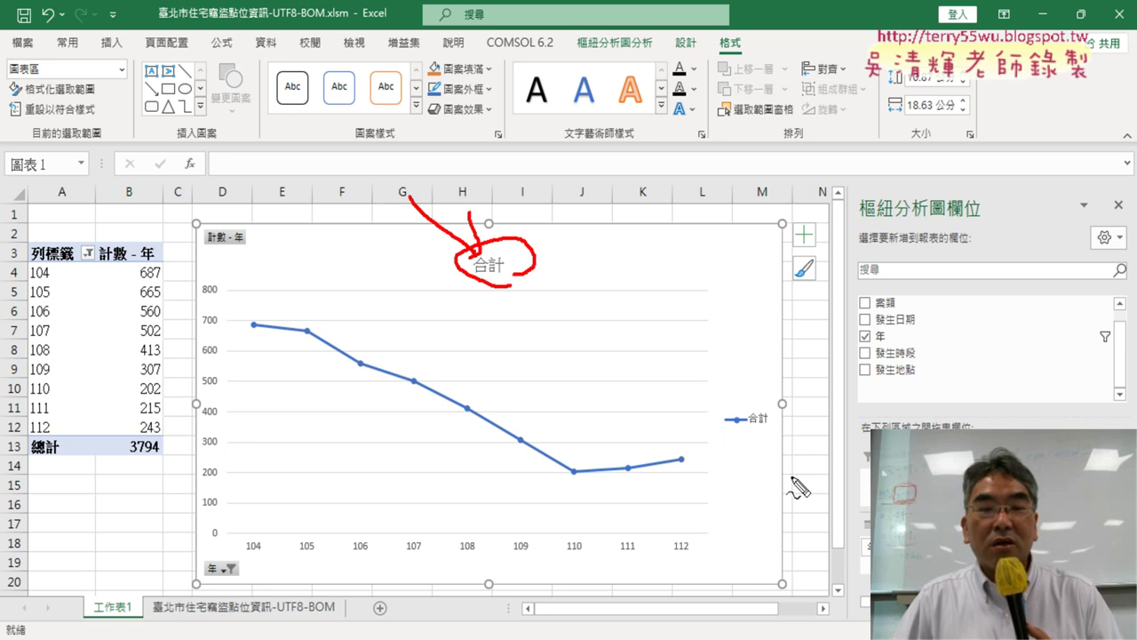
pyautogui.press('Escape')
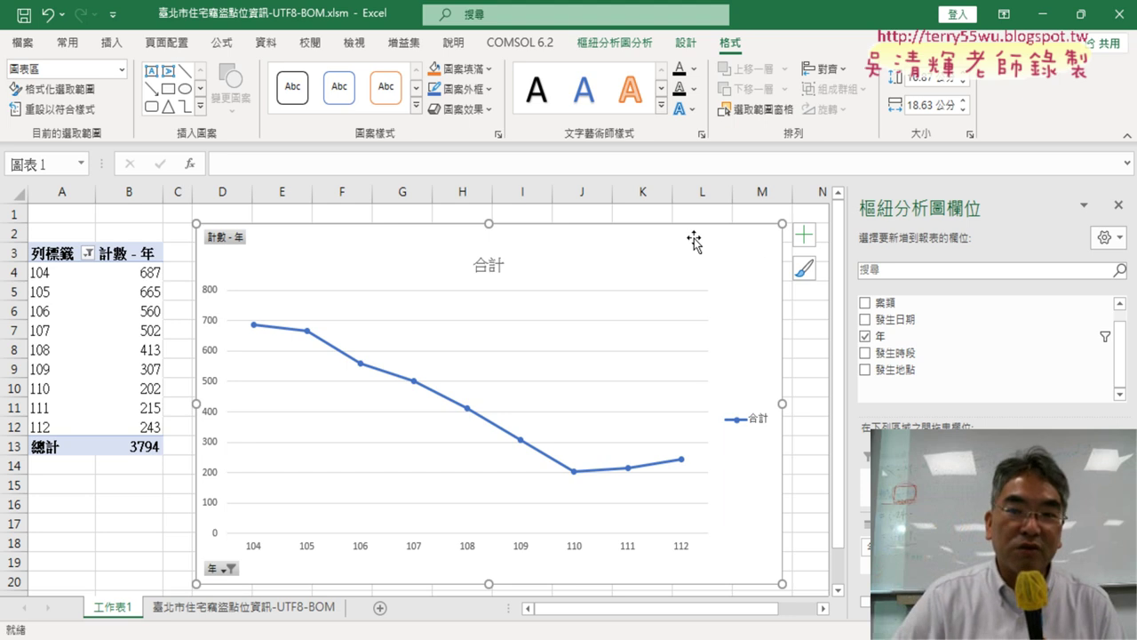
# Delete the existing line PivotChart, leaving only the yearly count PivotTable
pyautogui.click(127, 344)
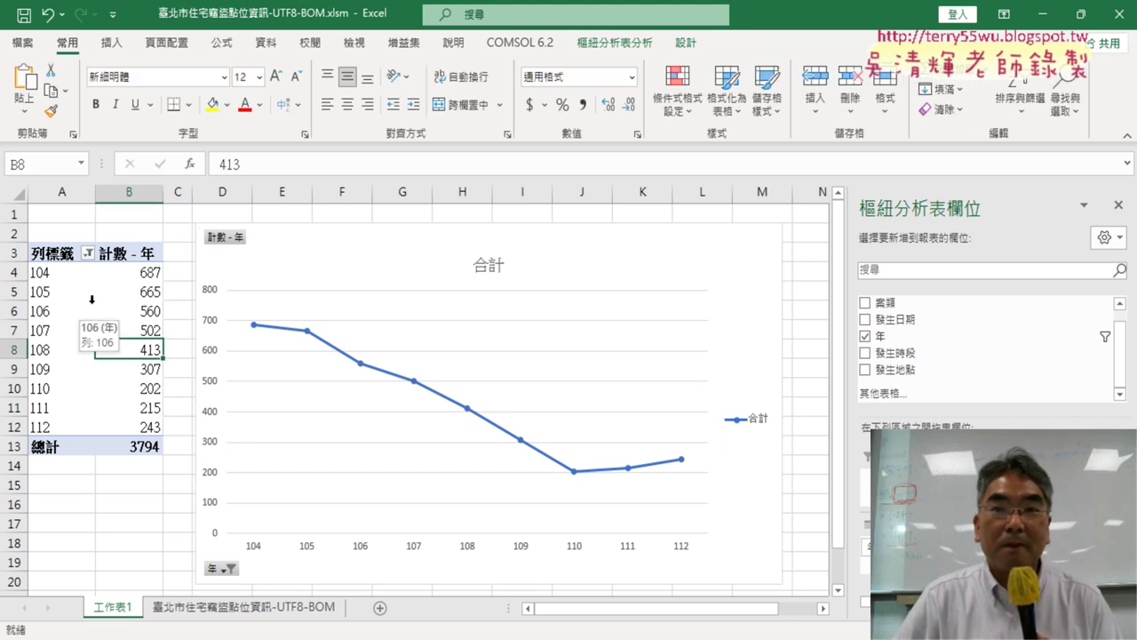
pyautogui.click(609, 44)
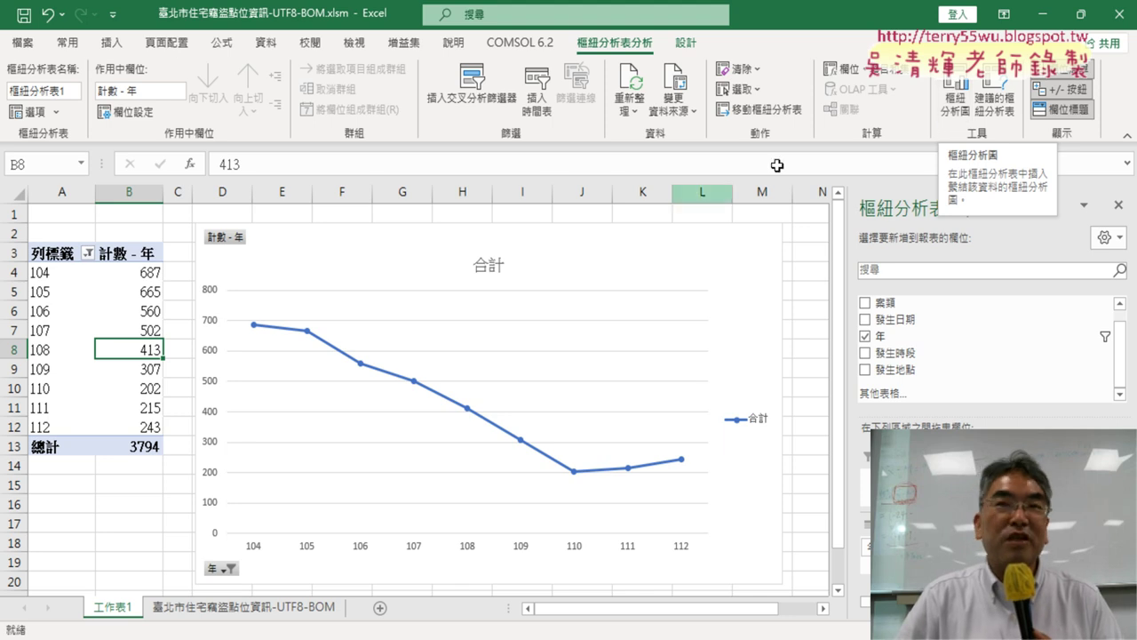
pyautogui.click(624, 242)
pyautogui.press('Delete')
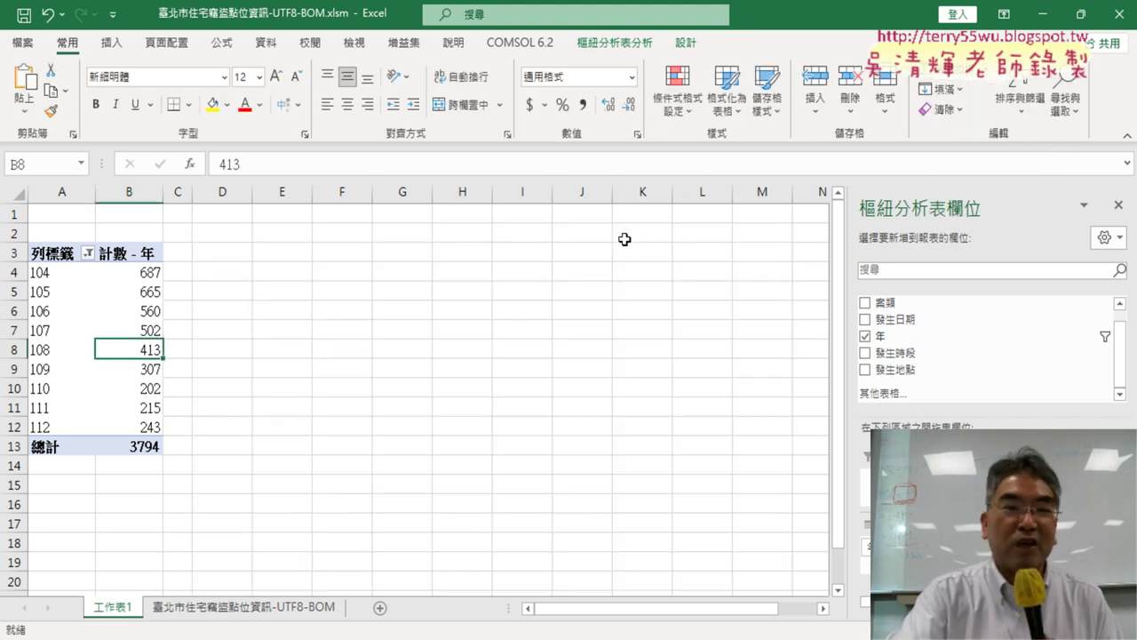
# Insert a Line with Markers chart of the yearly counts and stretch it up and left
pyautogui.click(110, 44)
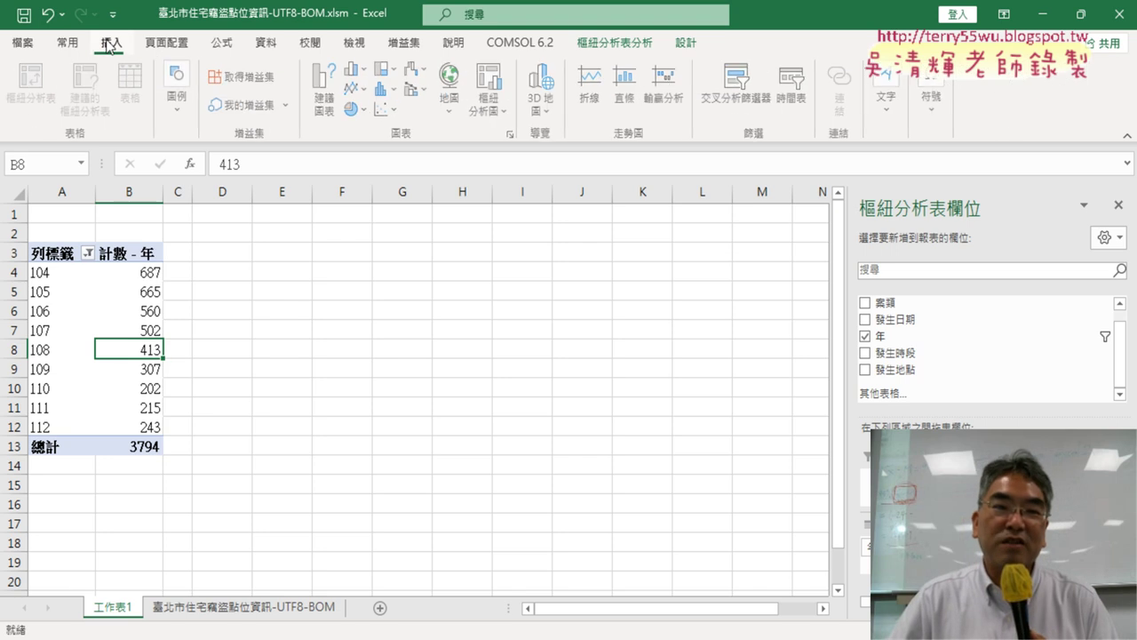
pyautogui.click(360, 89)
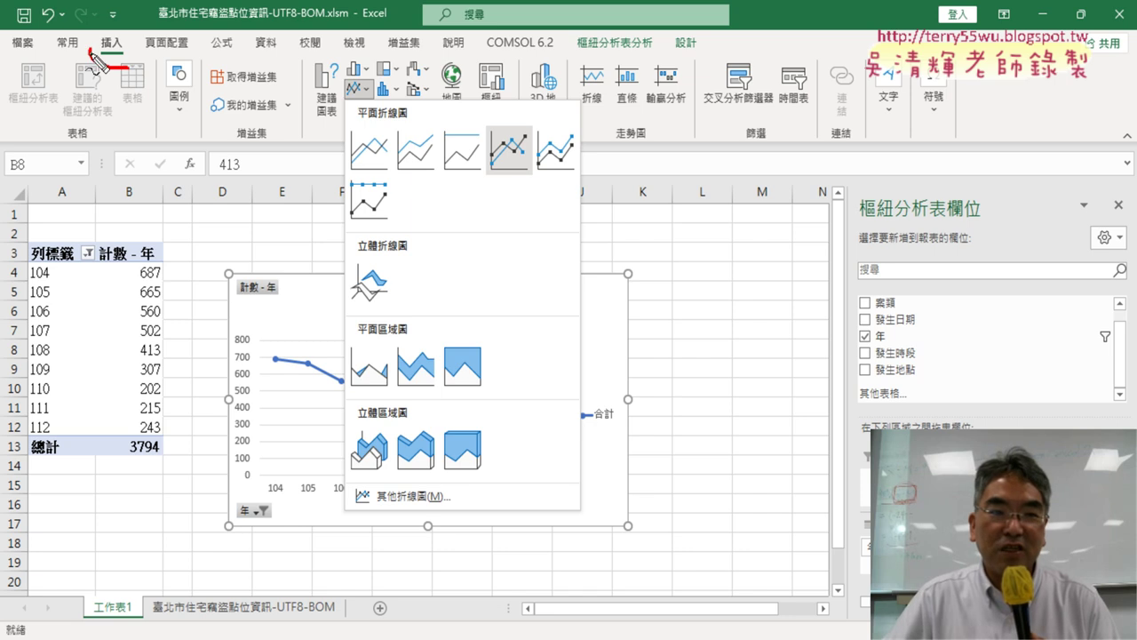
pyautogui.moveTo(129, 38); pyautogui.dragTo(116, 71)
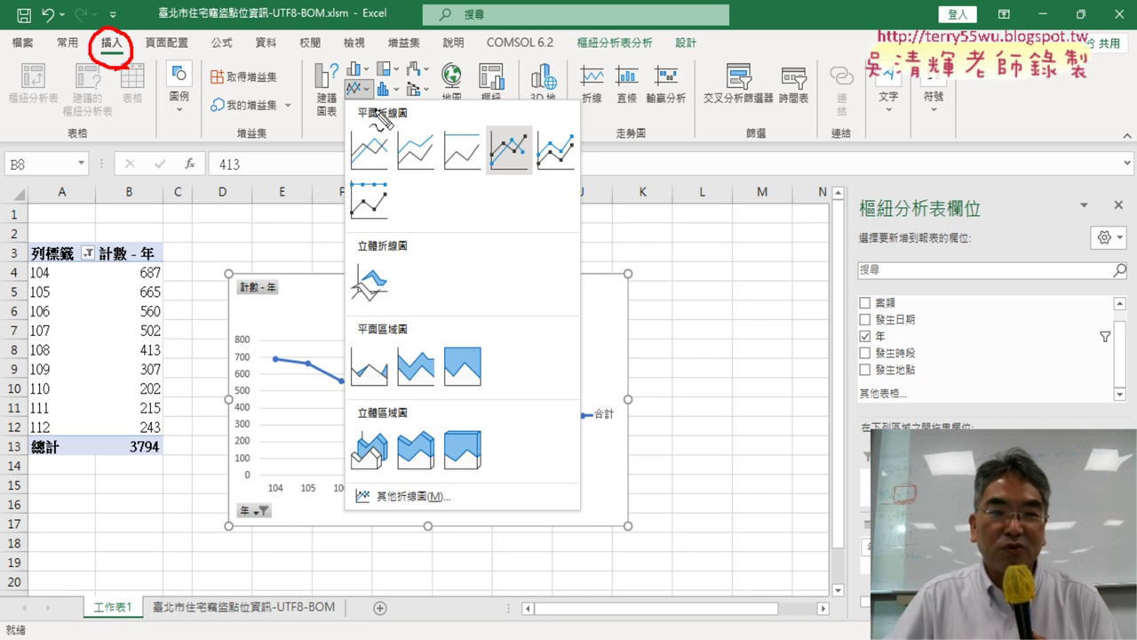
pyautogui.moveTo(387, 105); pyautogui.dragTo(389, 92)
pyautogui.moveTo(531, 129); pyautogui.dragTo(519, 203)
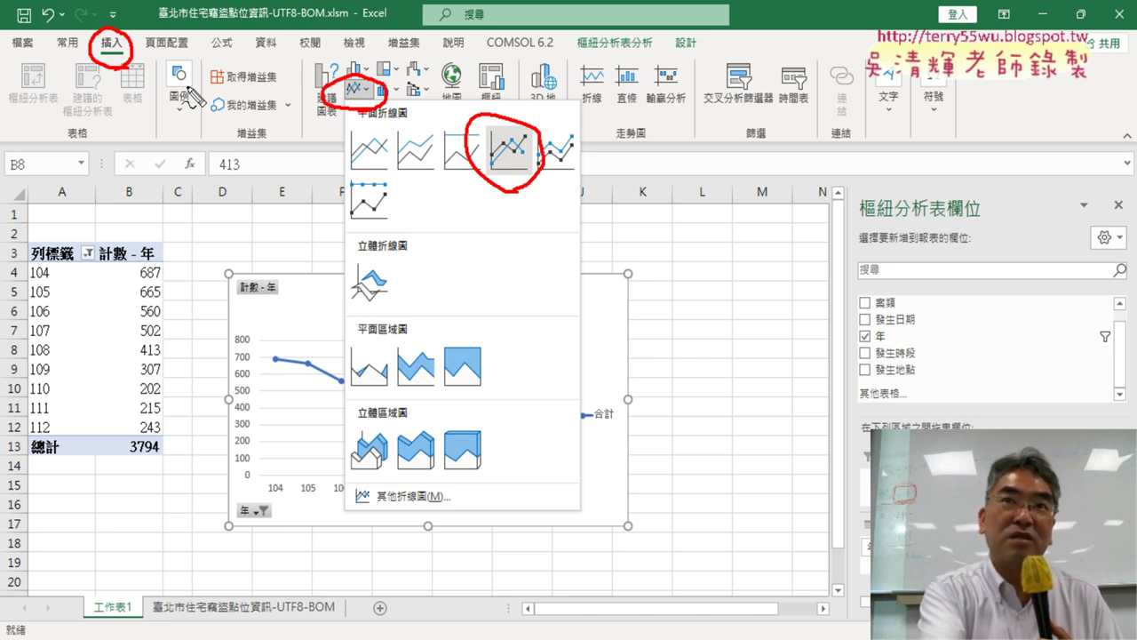
pyautogui.press('Escape')
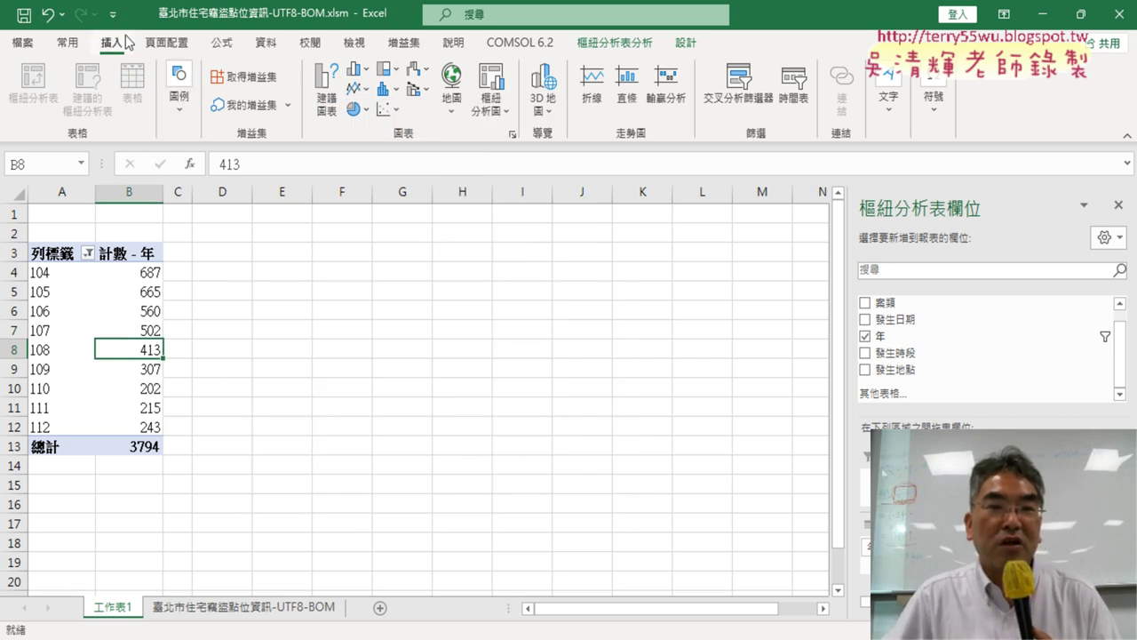
pyautogui.click(364, 91)
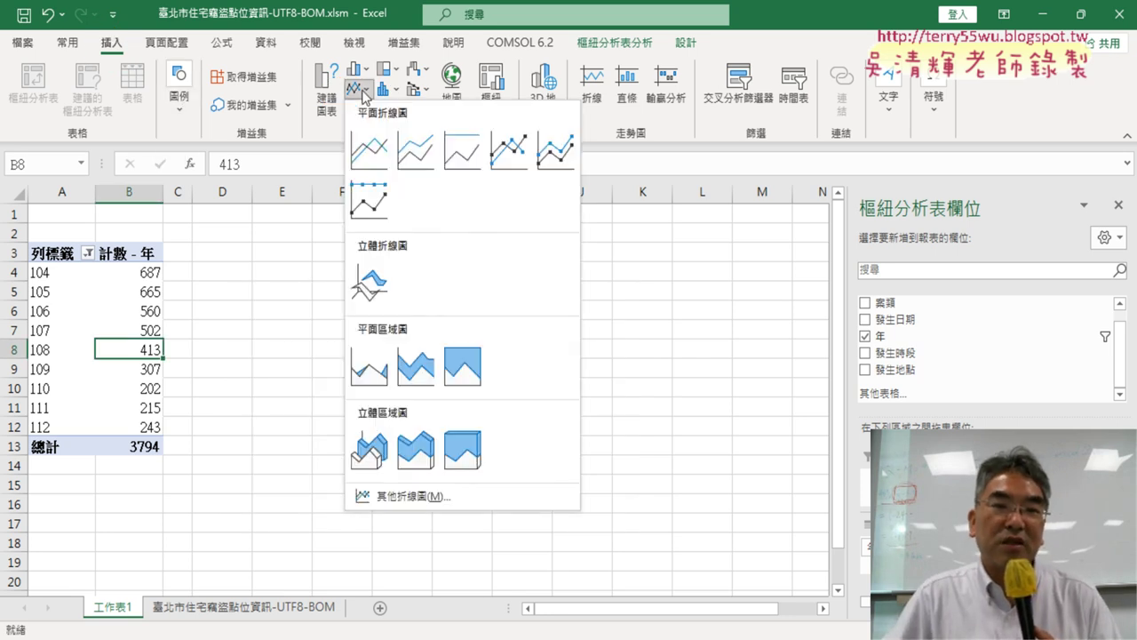
pyautogui.click(520, 165)
pyautogui.moveTo(233, 278); pyautogui.dragTo(202, 232)
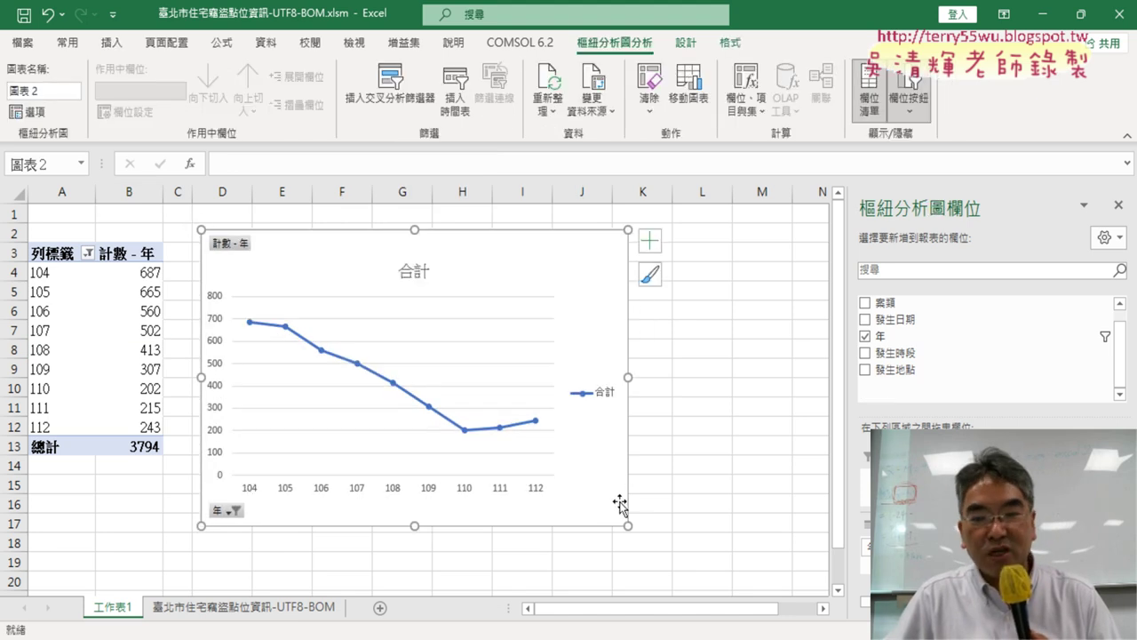
# Stretch the 合計 chart down and right, then check the district question in Google Docs
pyautogui.moveTo(628, 526)
pyautogui.mouseDown()
pyautogui.moveTo(777, 561)
pyautogui.moveTo(783, 582)
pyautogui.mouseUp()
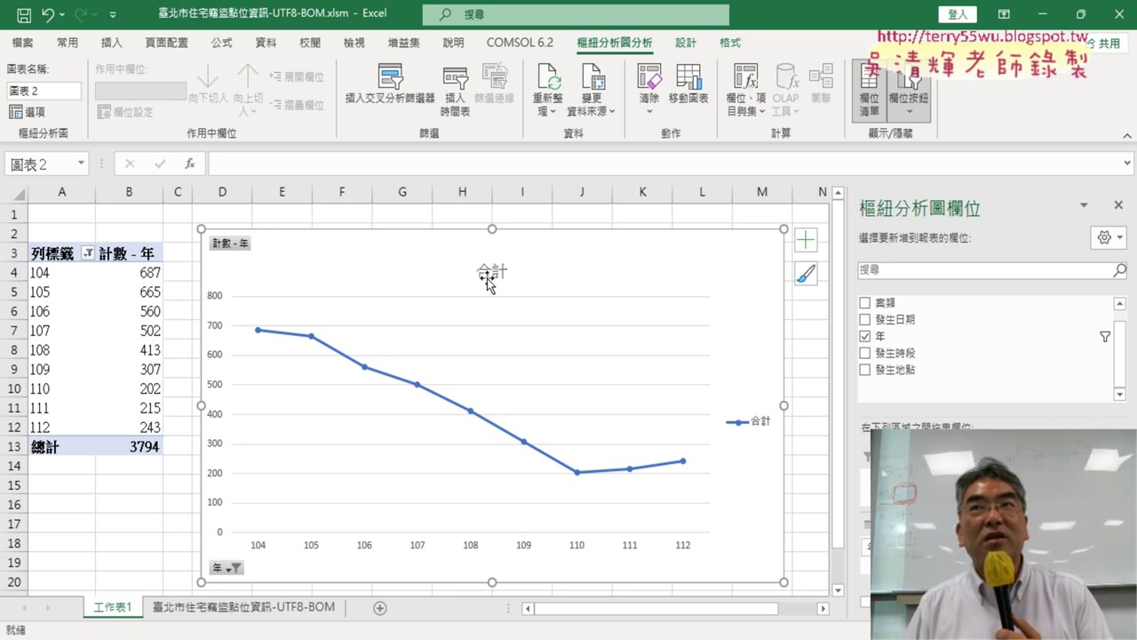
pyautogui.moveTo(504, 633)
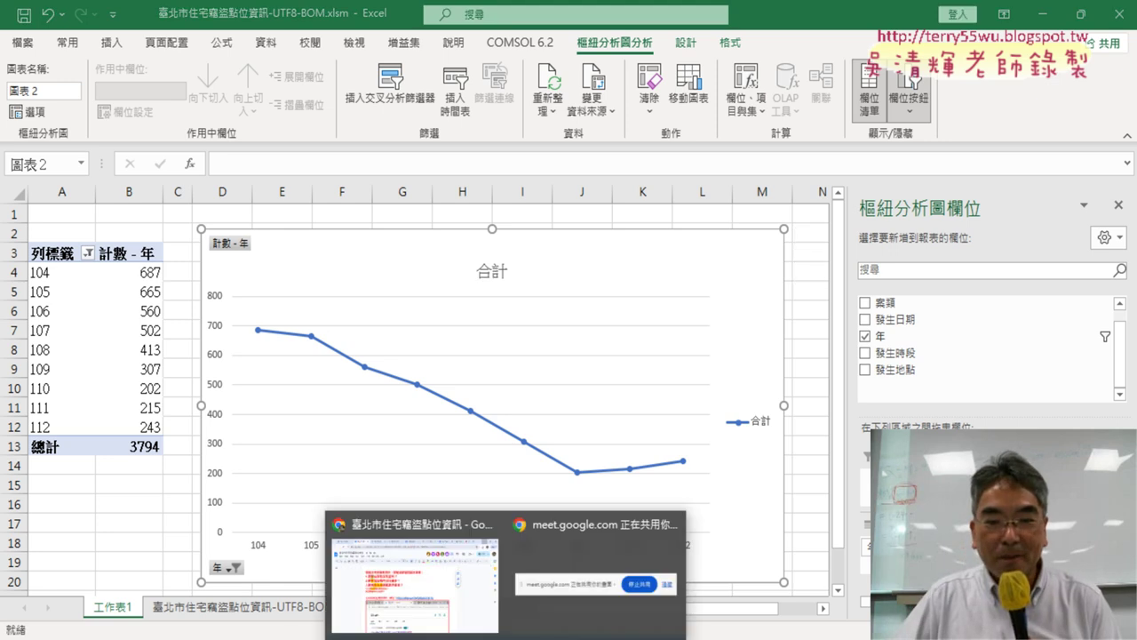
pyautogui.click(411, 573)
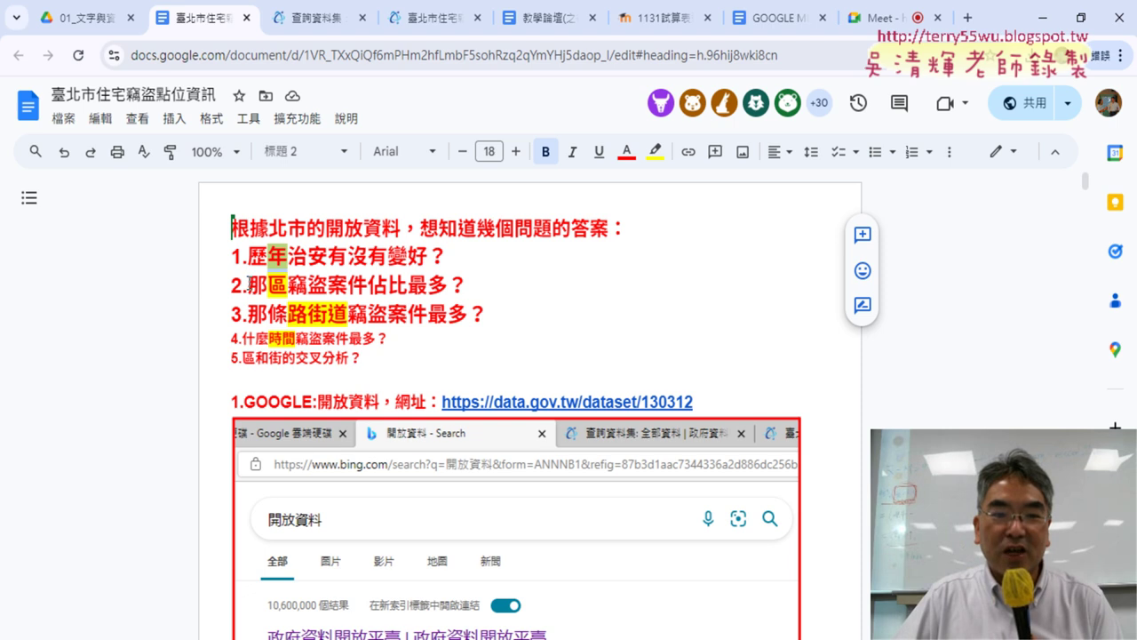
pyautogui.moveTo(248, 285); pyautogui.dragTo(448, 285)
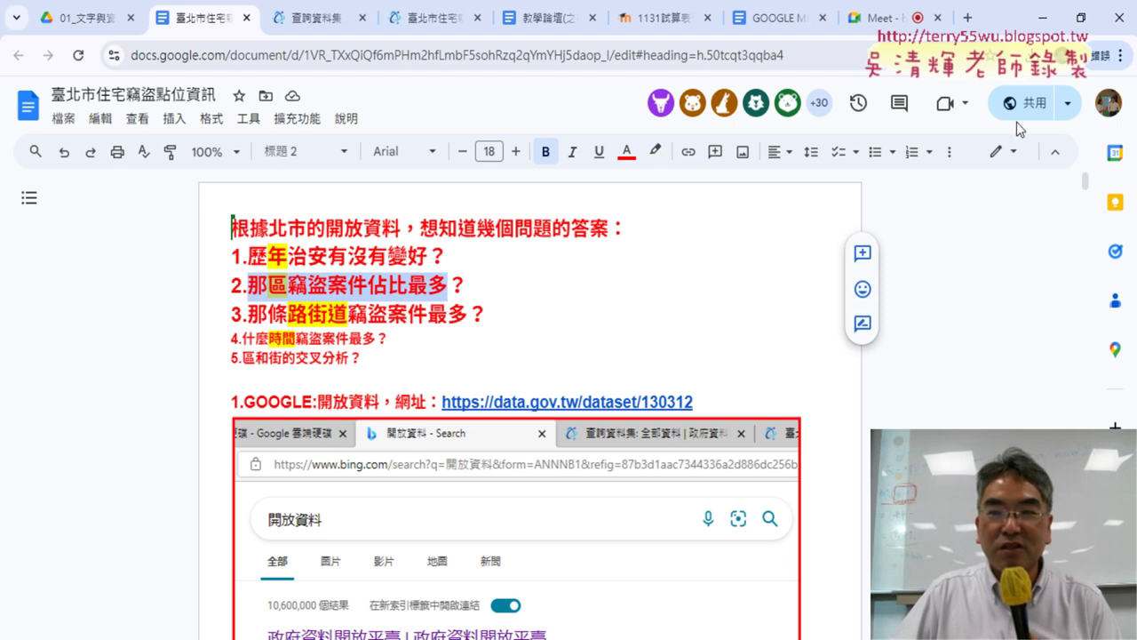
pyautogui.click(1042, 18)
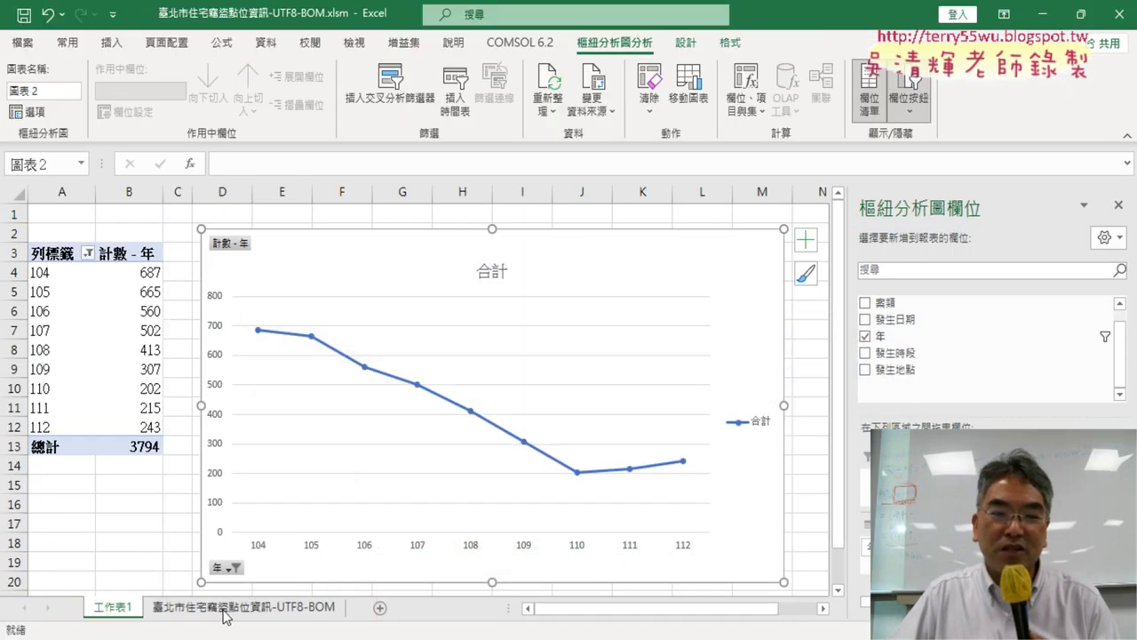
# On the 臺北市住宅竊盜點位資訊-UTF8-BOM sheet, AutoFit column F (發生地點) to show full addresses
pyautogui.click(229, 607)
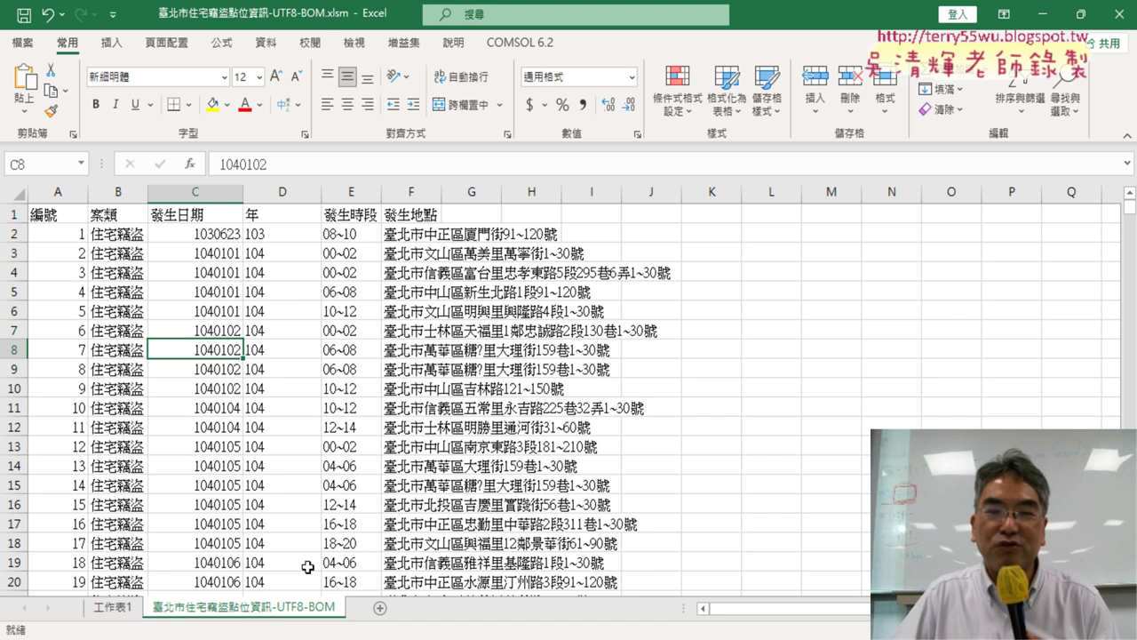
pyautogui.doubleClick(442, 196)
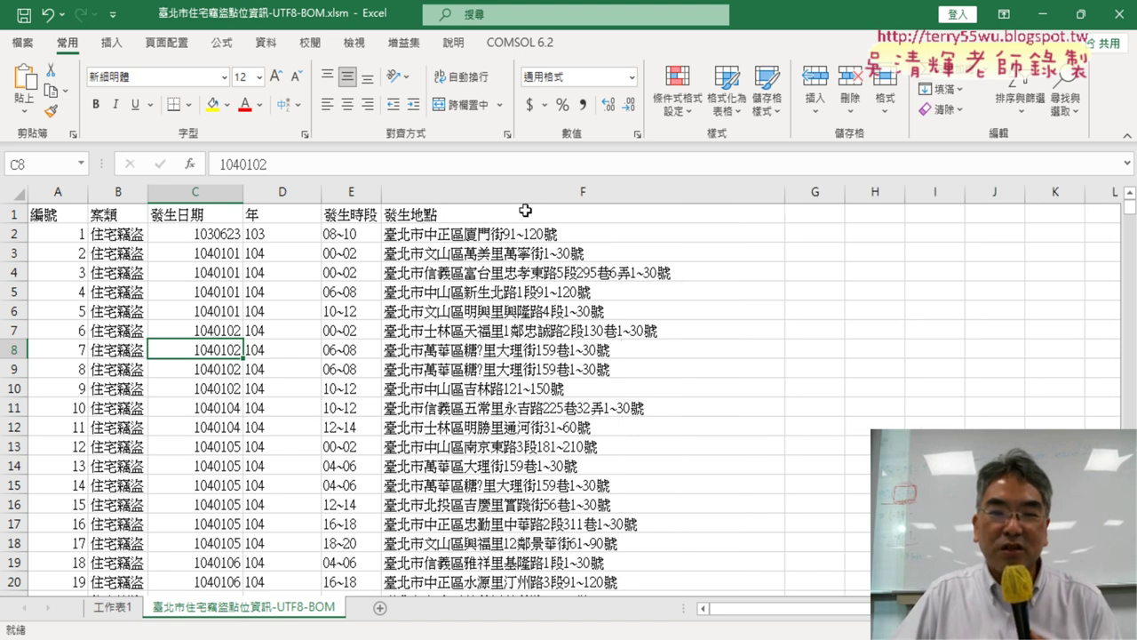
pyautogui.click(545, 192)
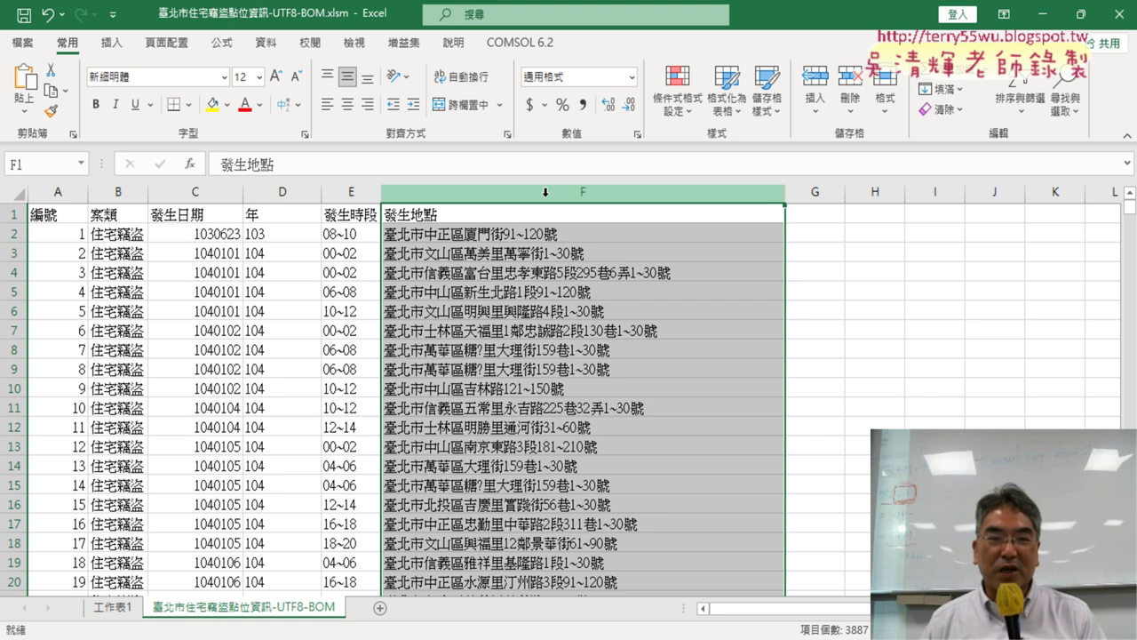
# Switch to 工作表1 and select cell B8 in the yearly count PivotTable
pyautogui.click(113, 610)
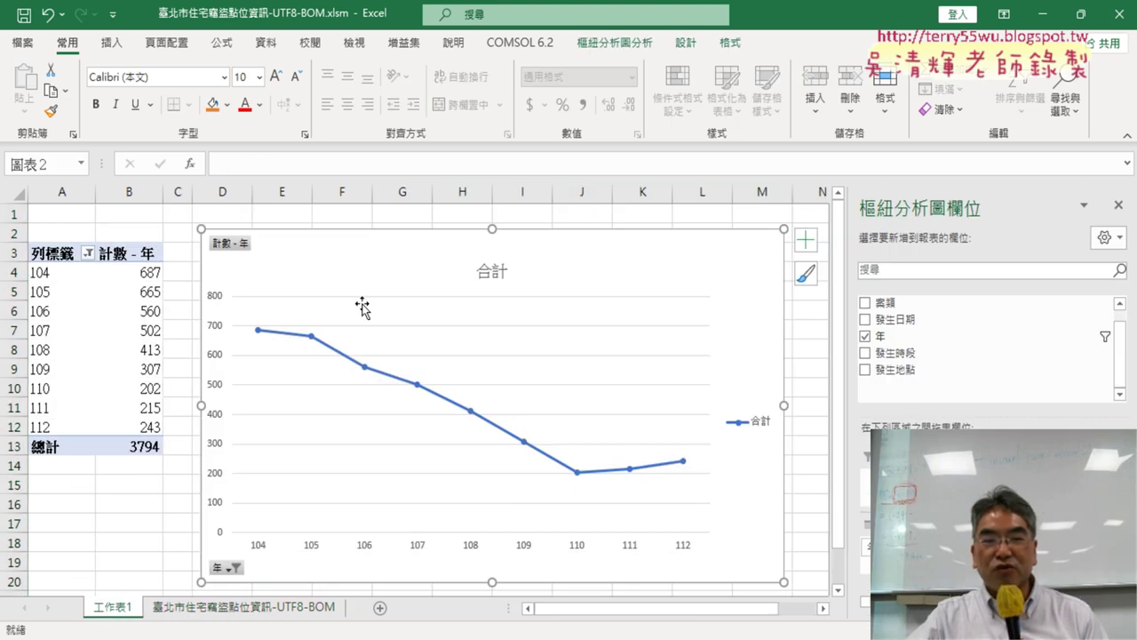
pyautogui.click(97, 348)
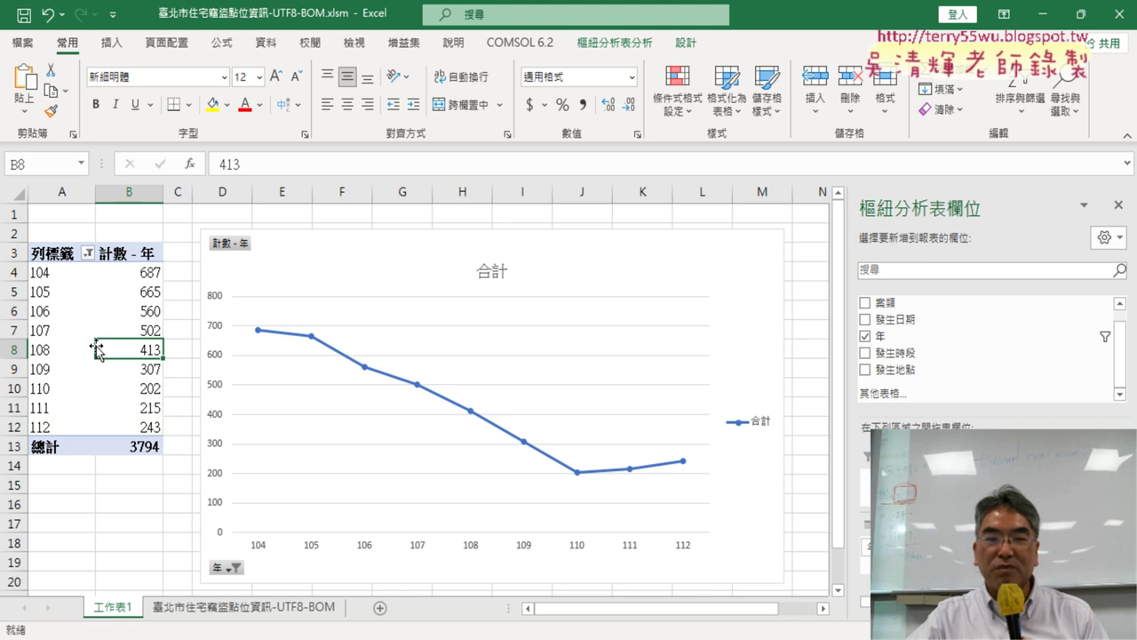